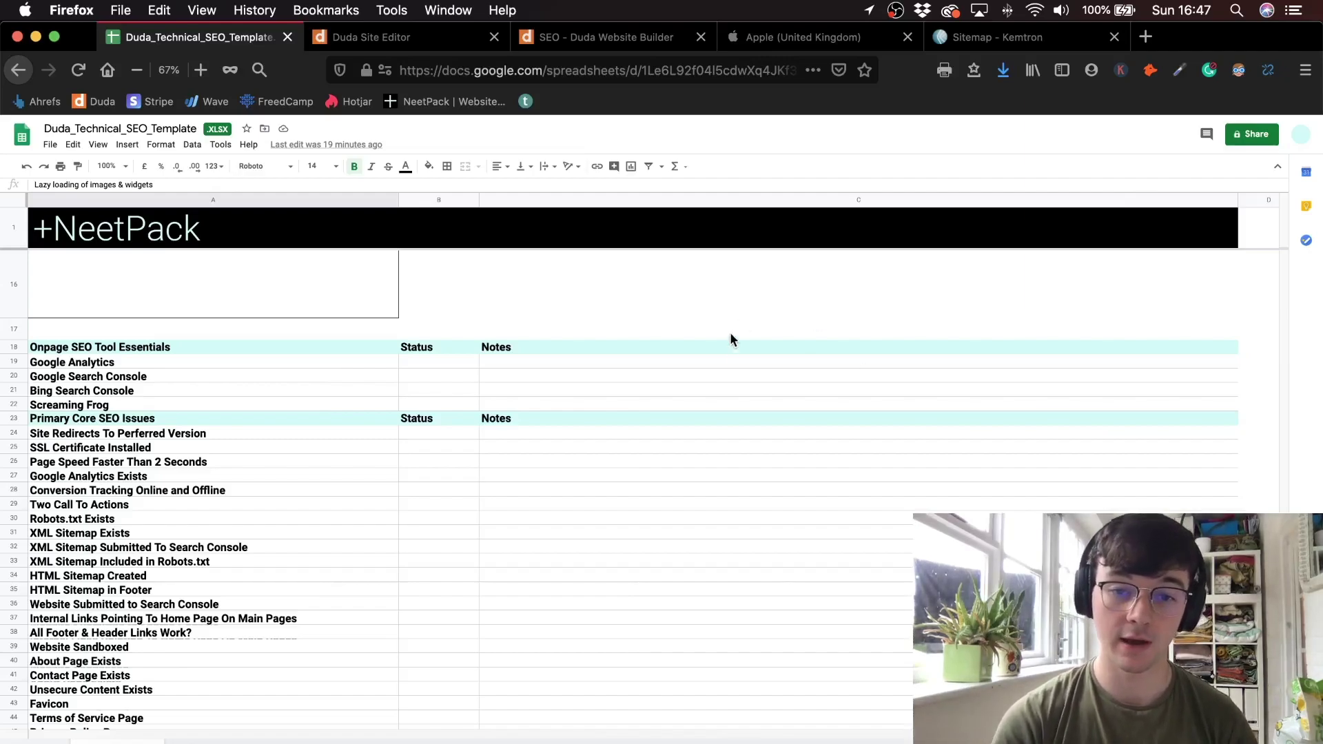
# - Review the checklist items from Google Analytics and Search Console down to SSL Certificate Installed
pyautogui.moveTo(733, 331); pyautogui.dragTo(712, 731)
pyautogui.click(205, 406)
pyautogui.moveTo(245, 334); pyautogui.dragTo(197, 712)
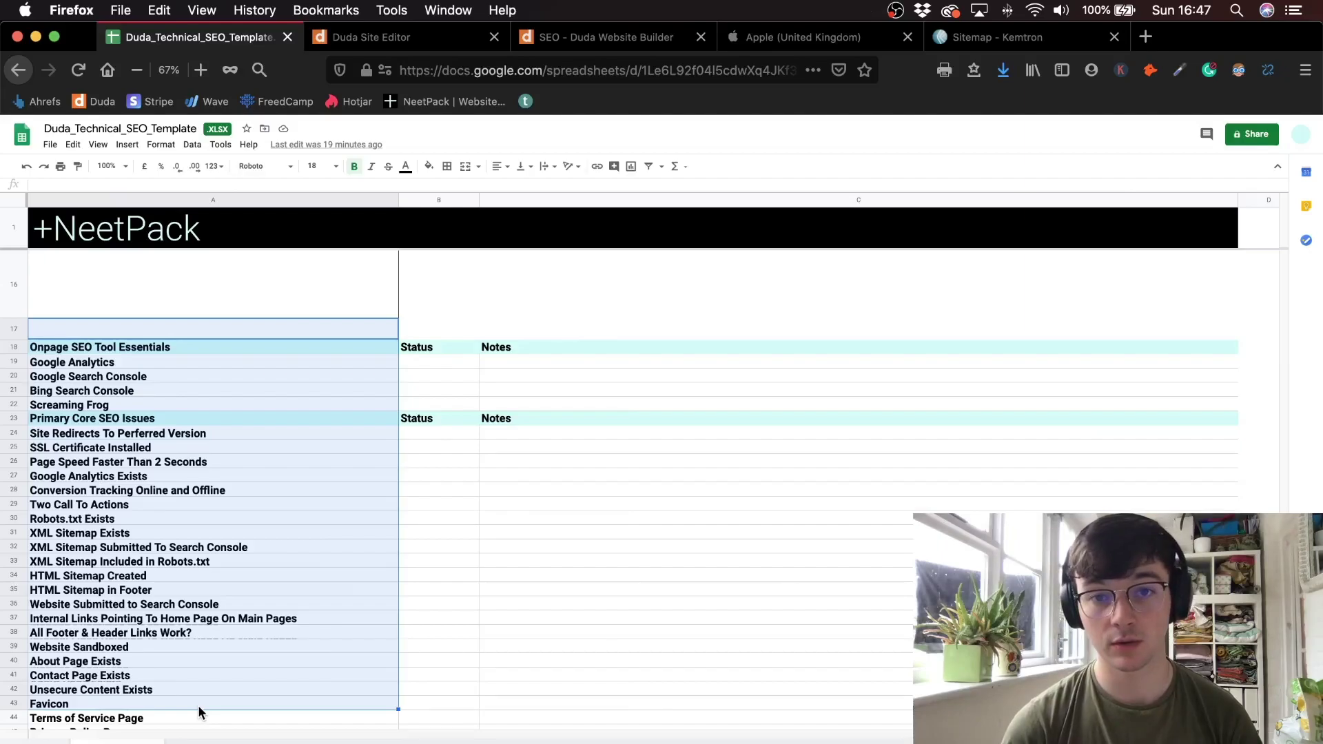
pyautogui.click(104, 390)
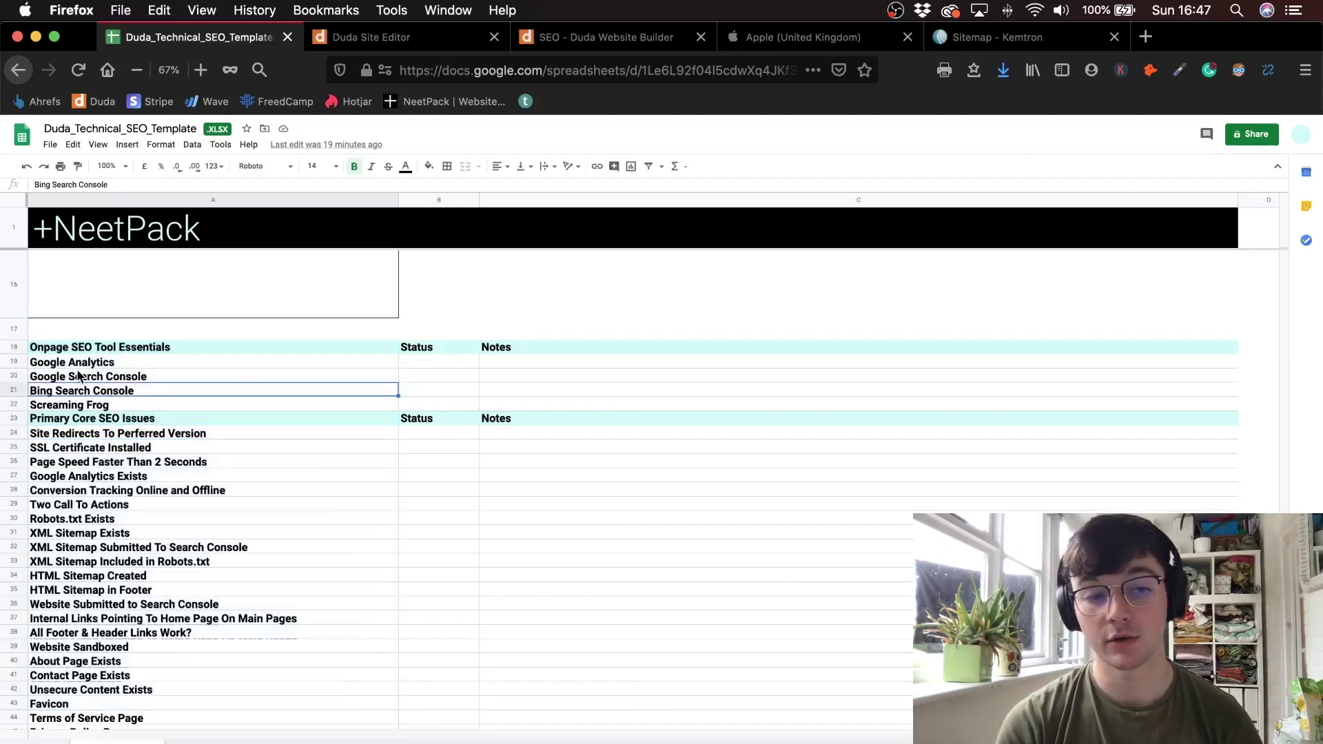
pyautogui.click(79, 376)
pyautogui.click(75, 365)
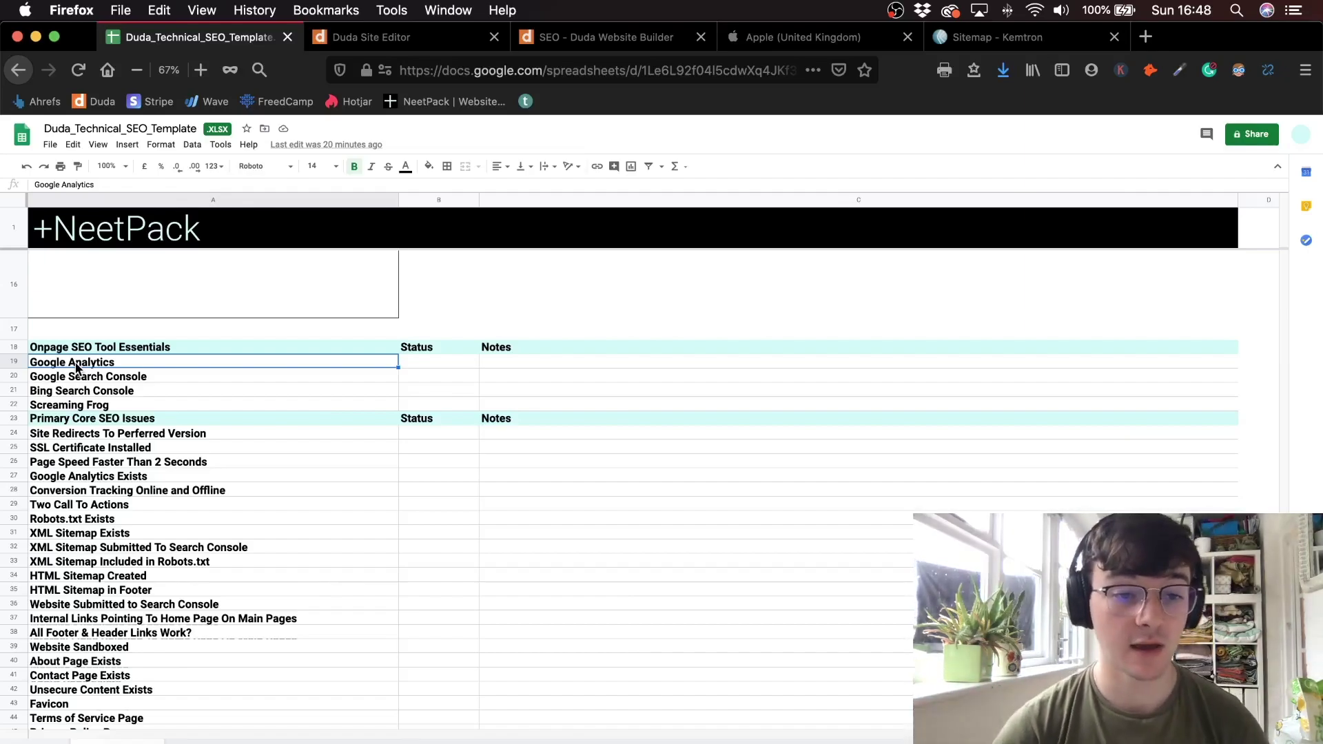
pyautogui.scroll(-3, 138, 414)
pyautogui.scroll(1, 165, 435)
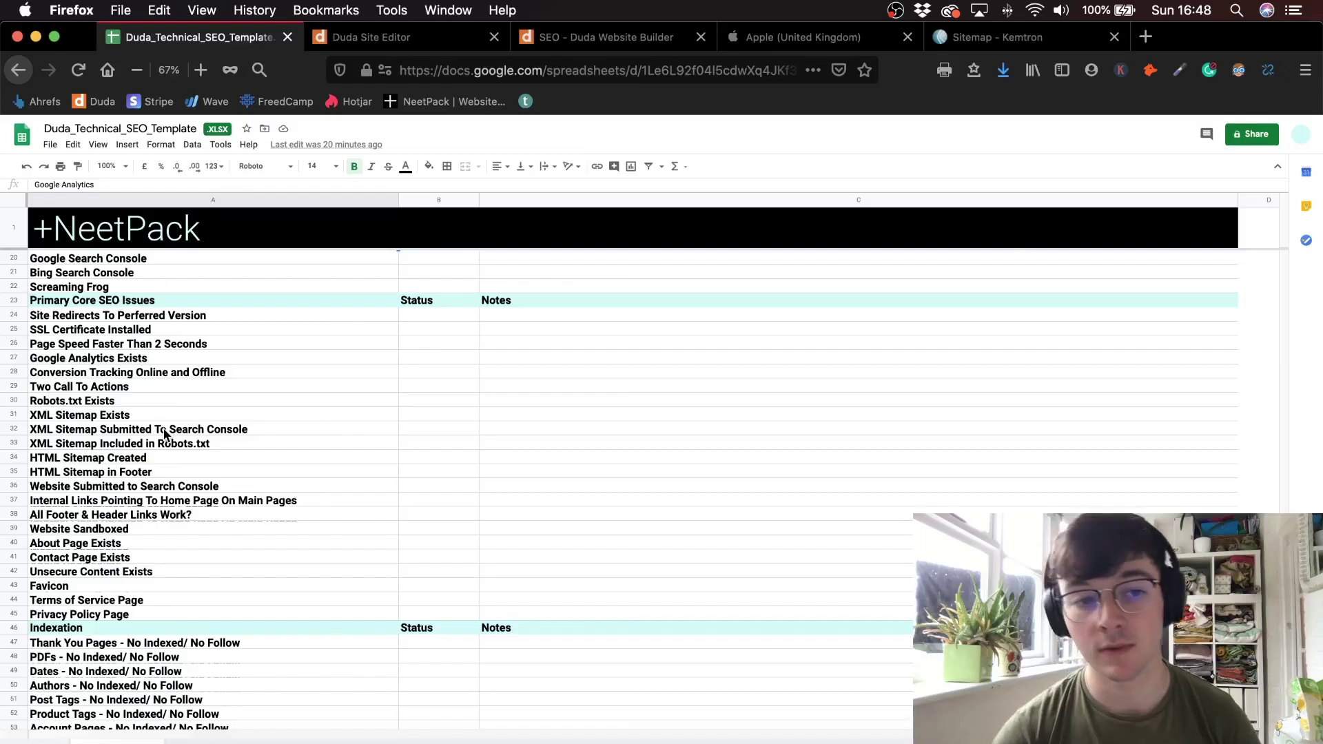
pyautogui.click(177, 331)
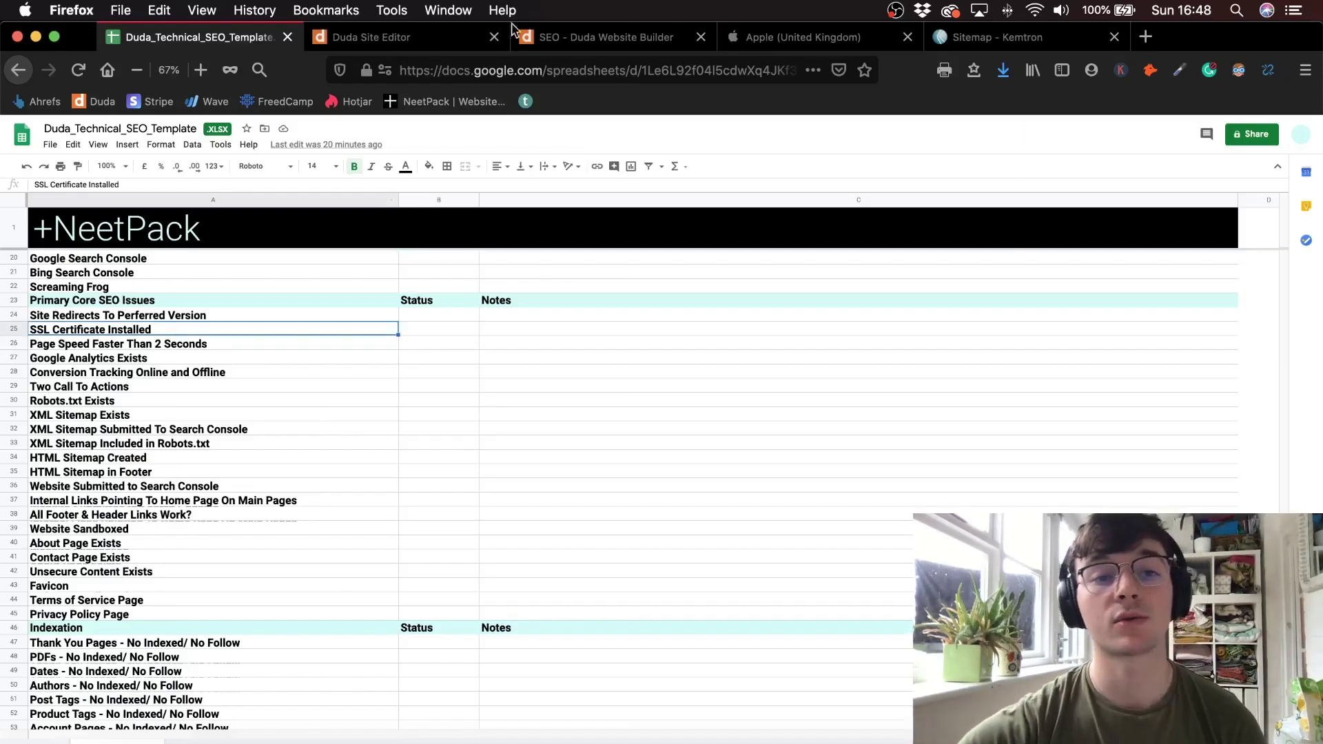
# - Highlight the Free SSL description on Duda's SEO features page, then return to the site editor
pyautogui.click(606, 38)
pyautogui.click(970, 432)
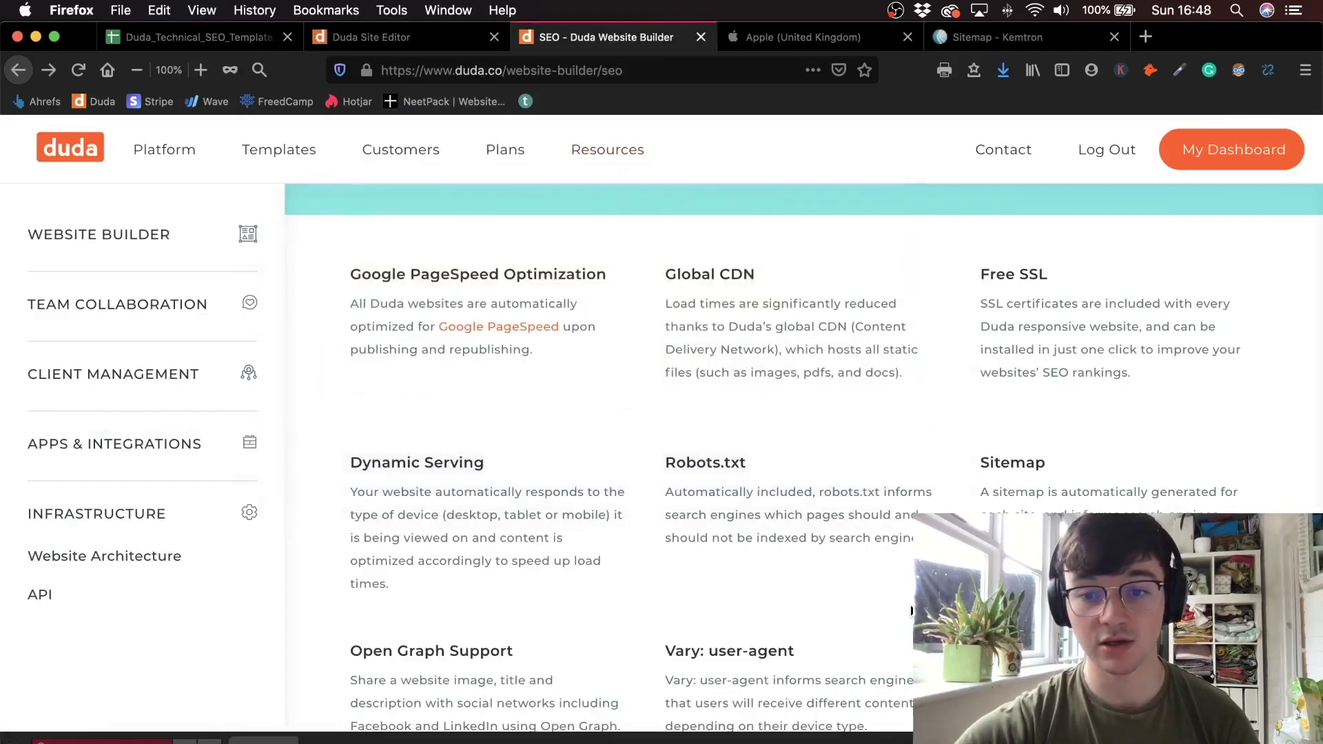
pyautogui.moveTo(980, 274); pyautogui.dragTo(965, 294)
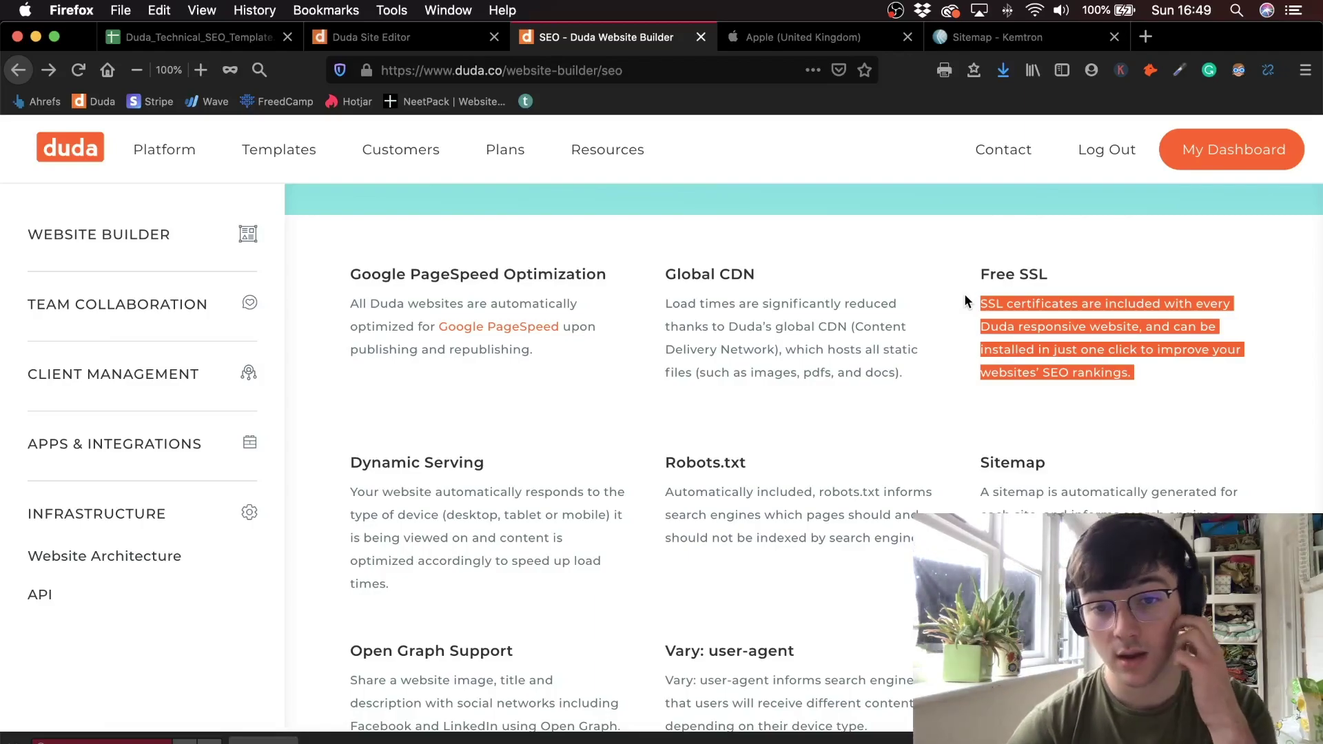
pyautogui.click(413, 37)
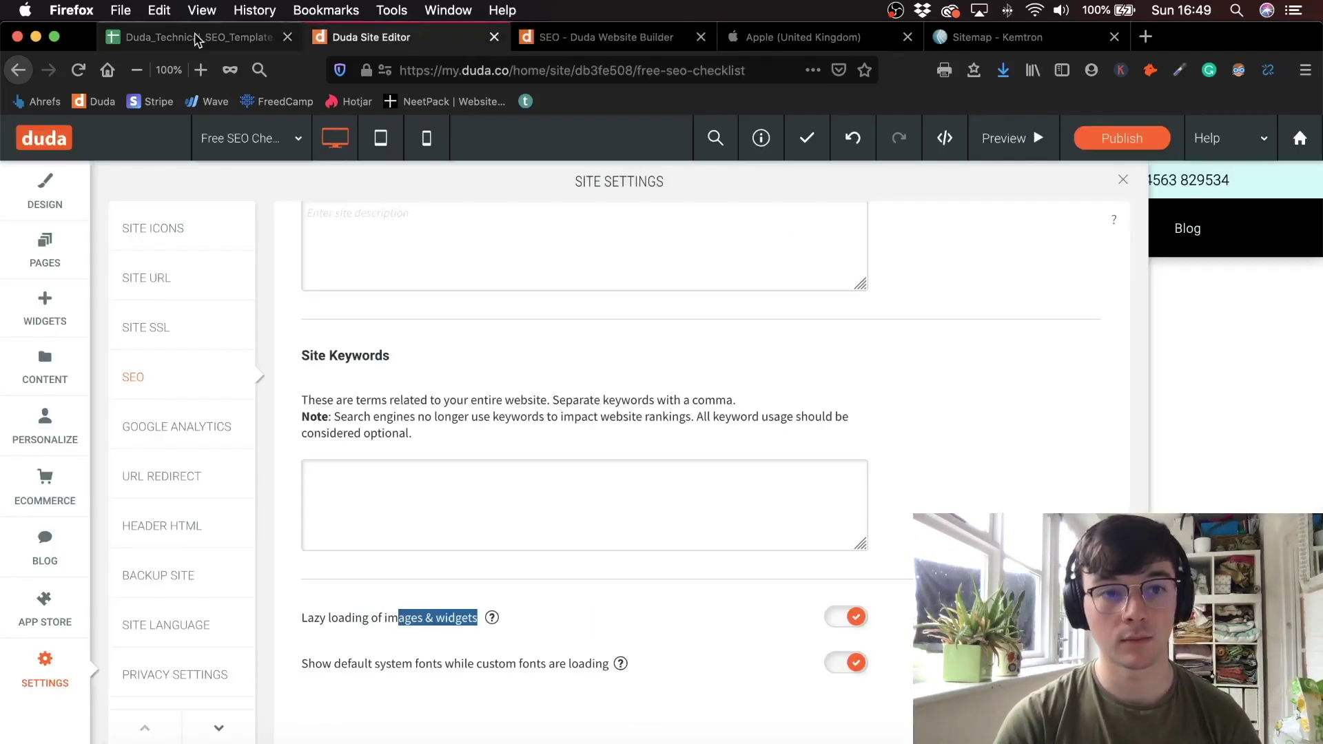
# - Select the Two Call To Actions checklist item (A29), then return to the Duda site editor
pyautogui.click(197, 38)
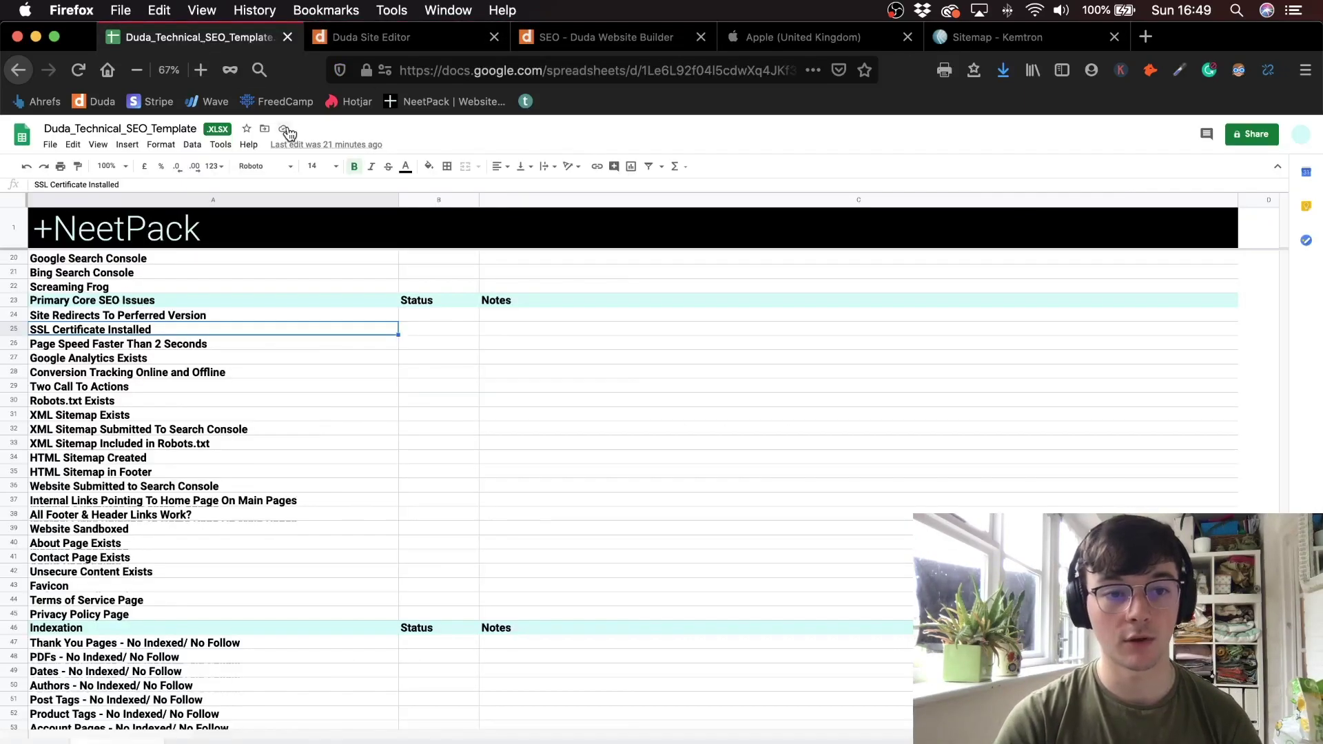
pyautogui.click(129, 390)
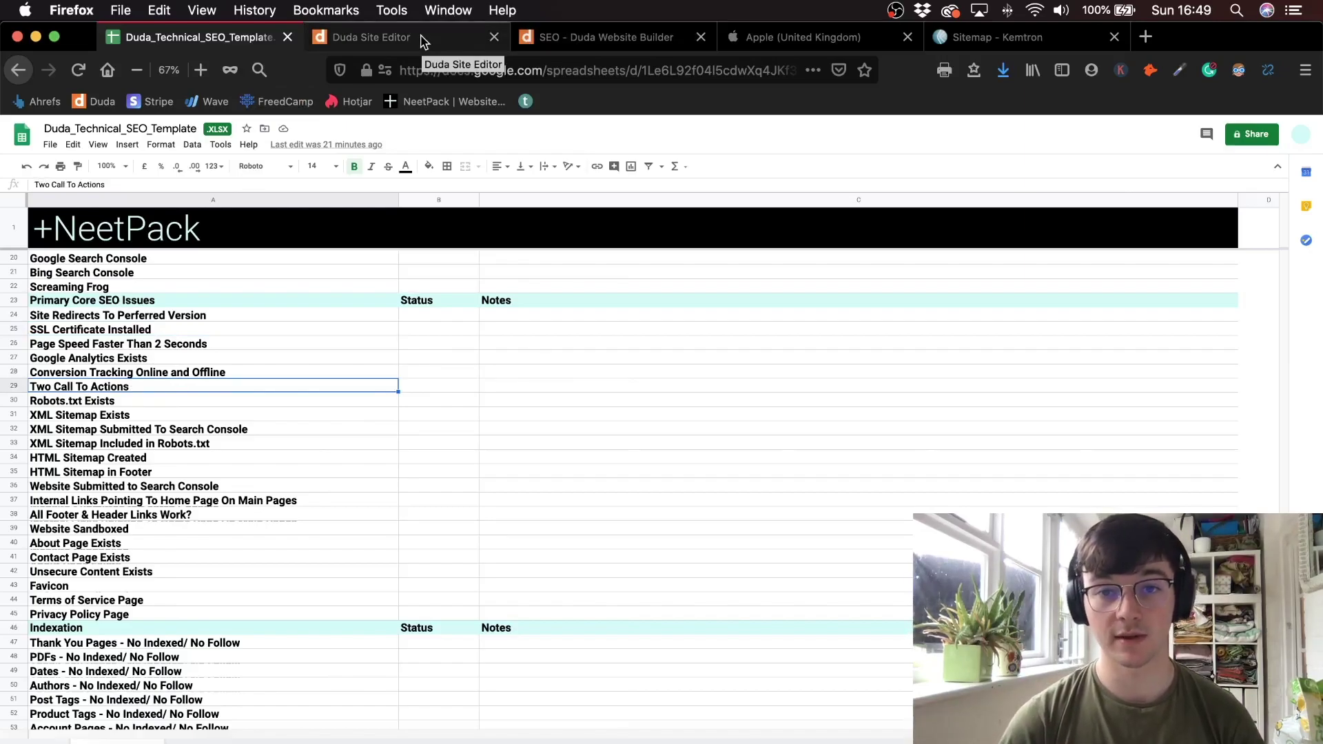
pyautogui.click(423, 38)
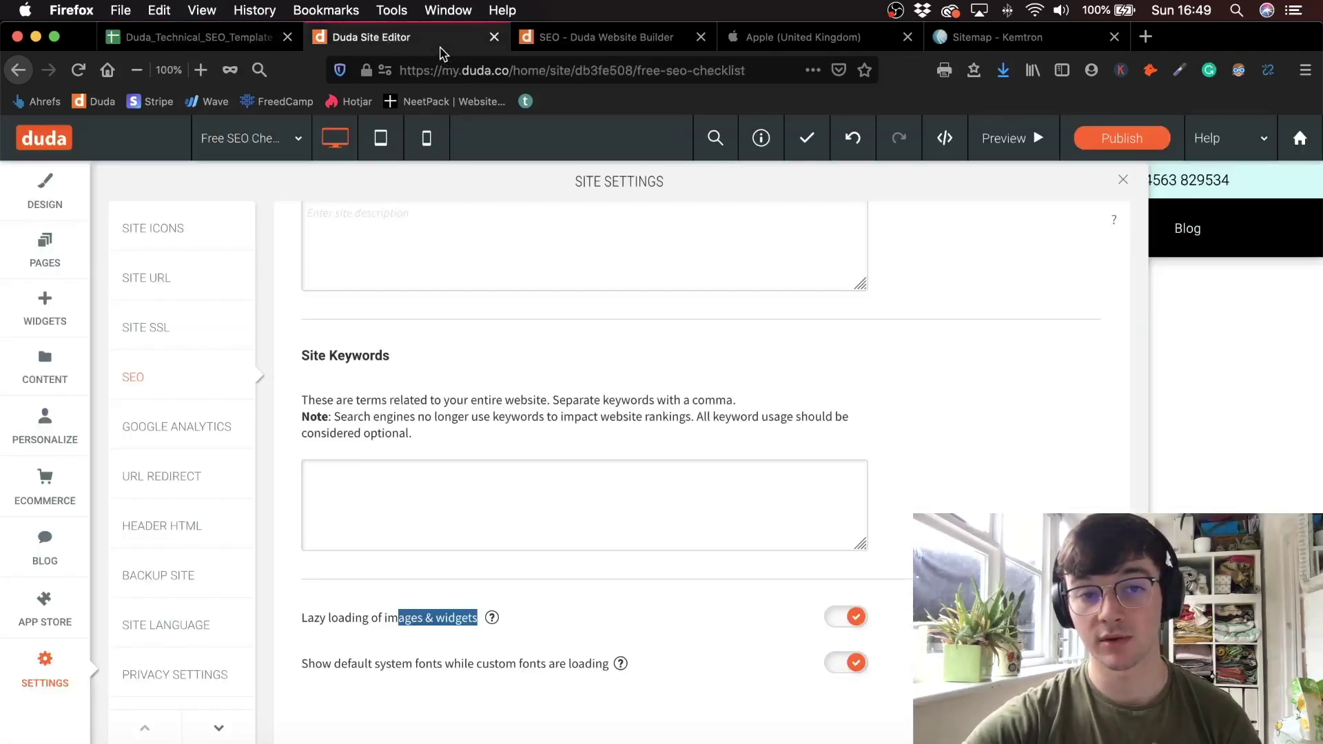
# - Close site settings and preview the Home page before going back to the editor
pyautogui.click(1122, 180)
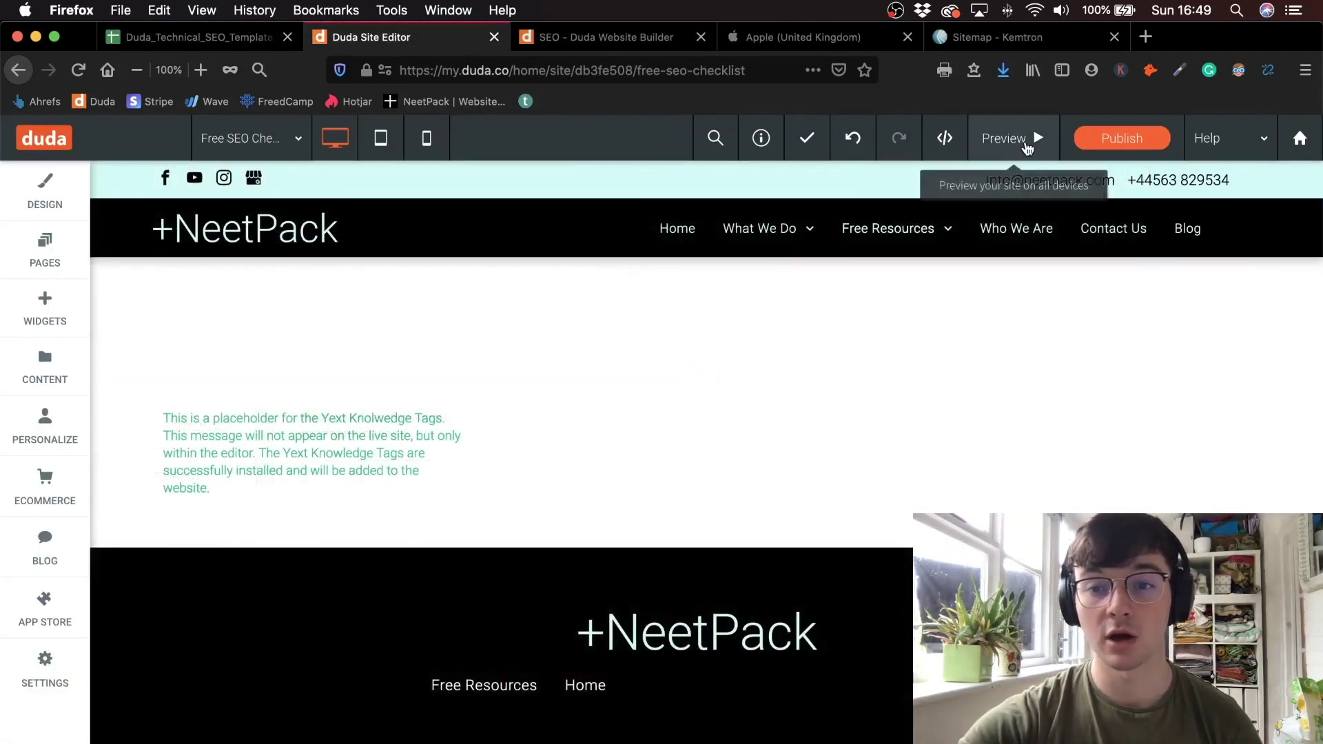
pyautogui.click(1025, 140)
pyautogui.click(637, 231)
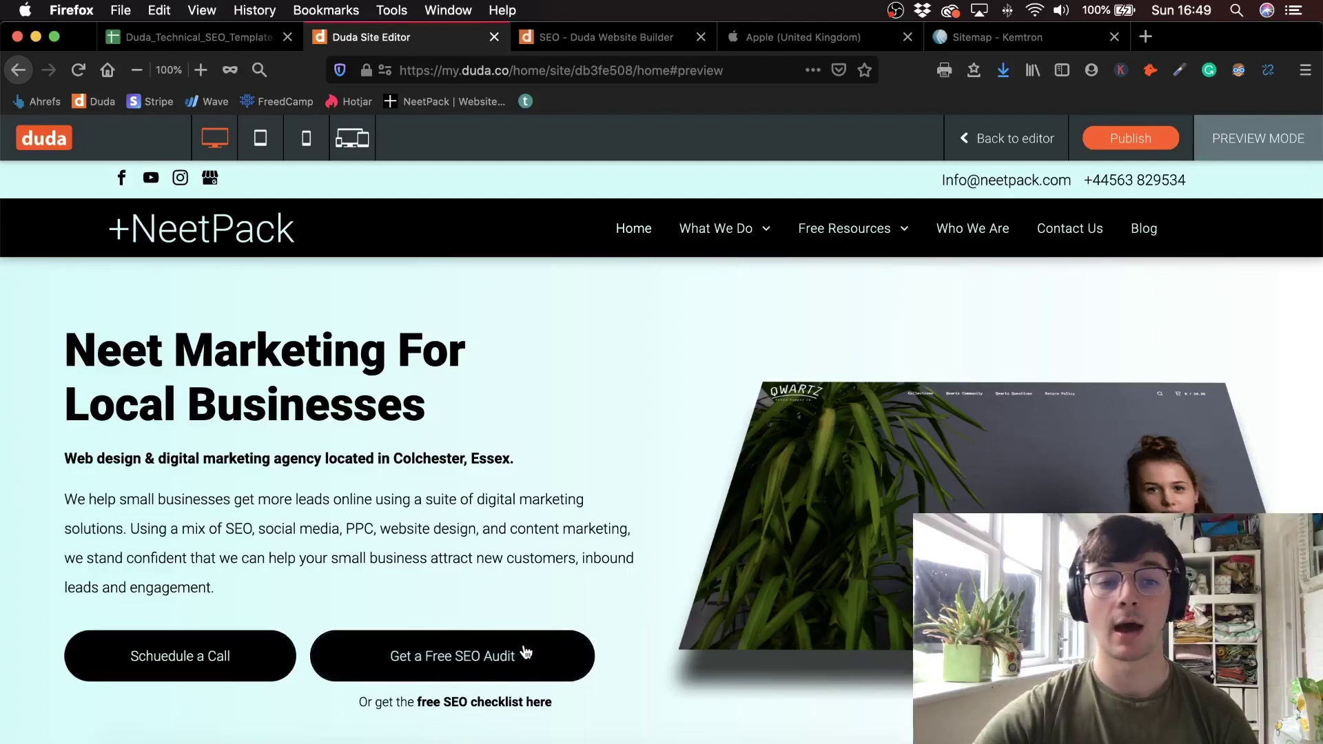
pyautogui.click(1007, 138)
# - Swap the hero buttons so Get a Free SEO Audit precedes Schuedule a Call
pyautogui.click(536, 529)
pyautogui.moveTo(517, 464); pyautogui.dragTo(532, 510)
pyautogui.moveTo(355, 475); pyautogui.dragTo(399, 546)
pyautogui.scroll(-2, 414, 558)
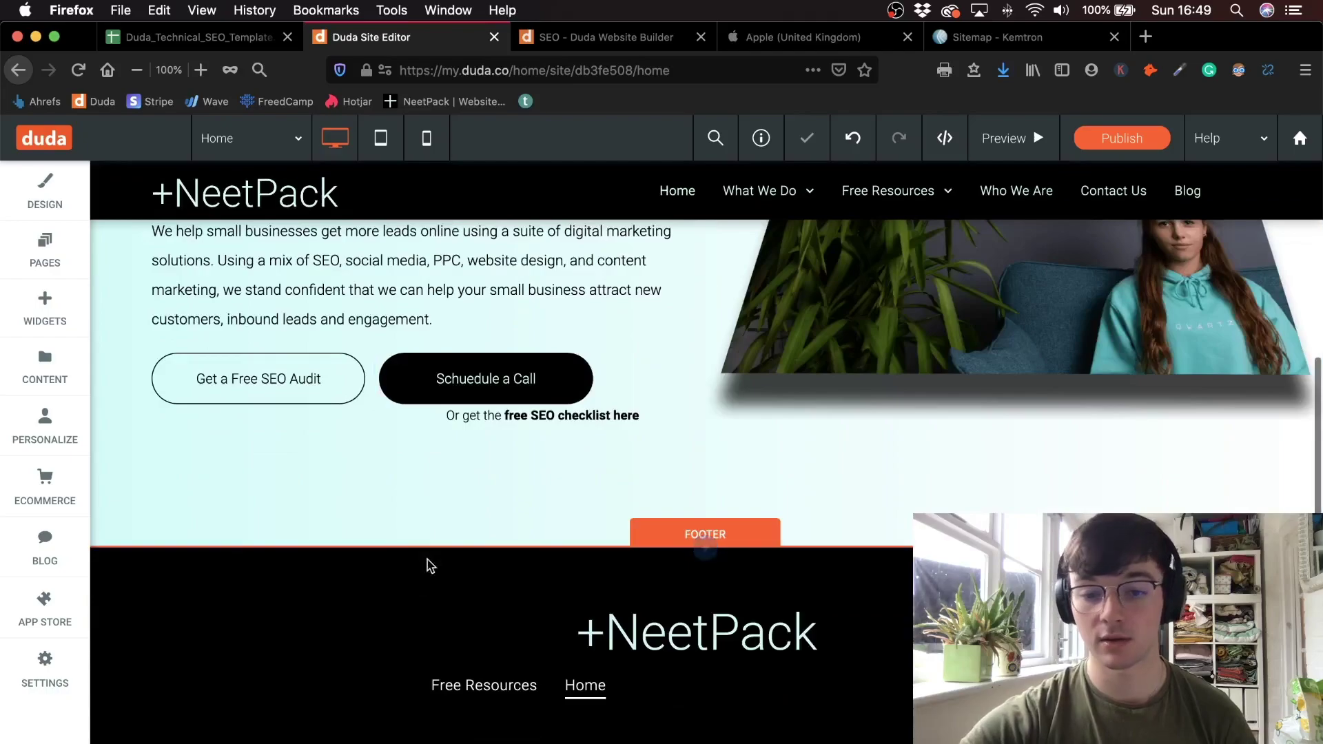
pyautogui.scroll(5, 552, 463)
pyautogui.click(552, 467)
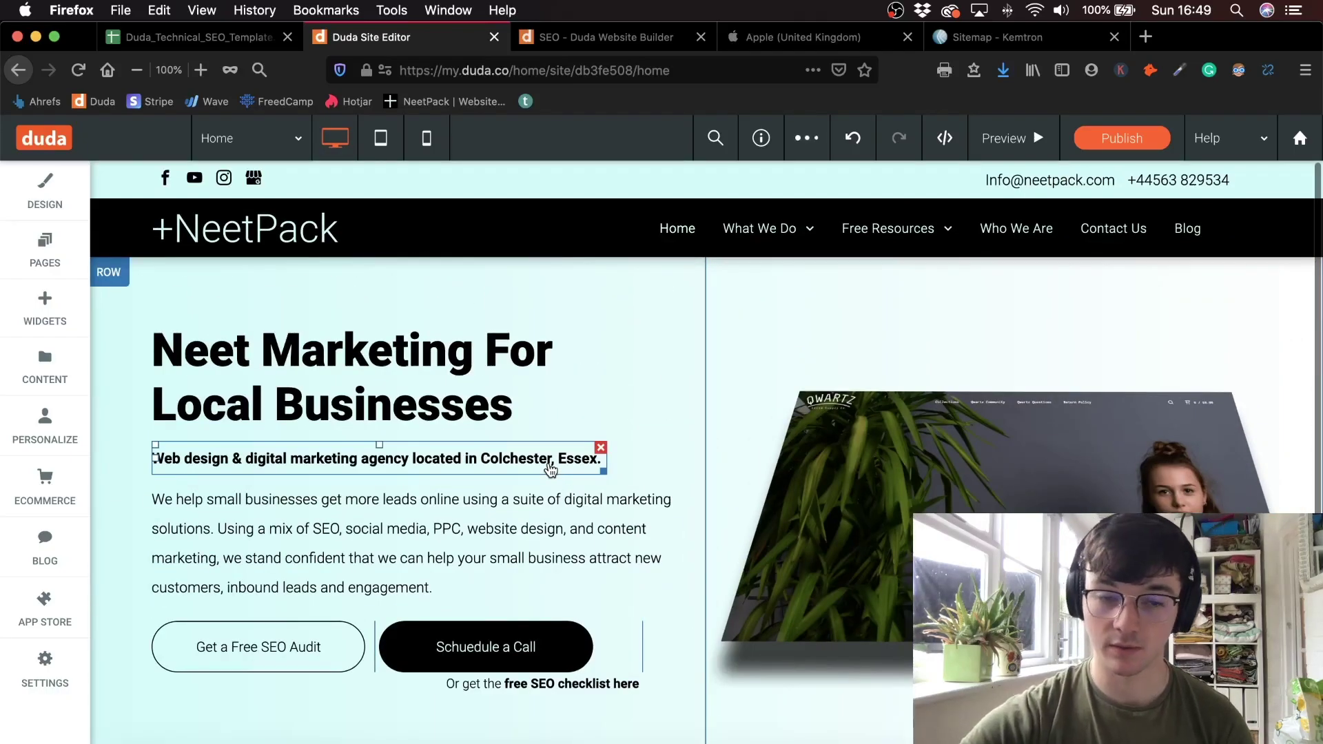
pyautogui.press('Escape')
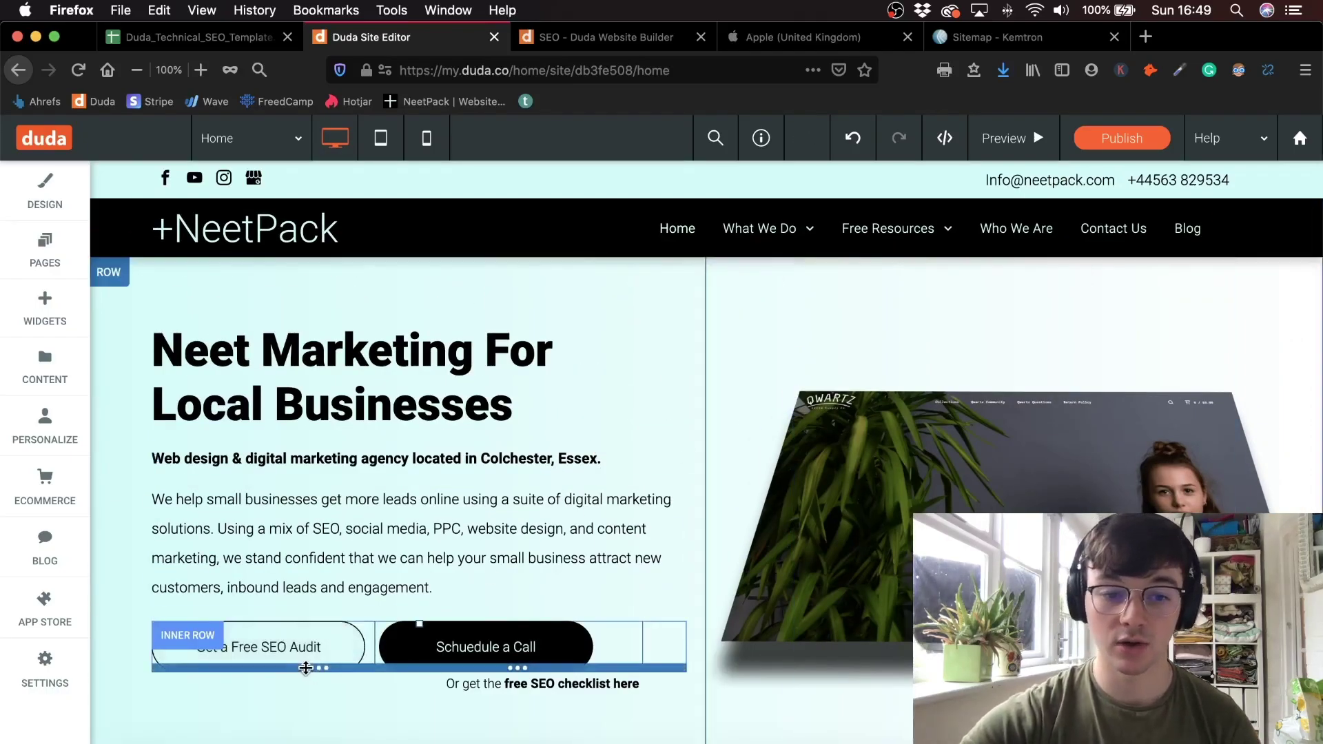
pyautogui.click(306, 668)
pyautogui.click(635, 422)
pyautogui.click(487, 651)
pyautogui.moveTo(487, 652); pyautogui.dragTo(530, 651)
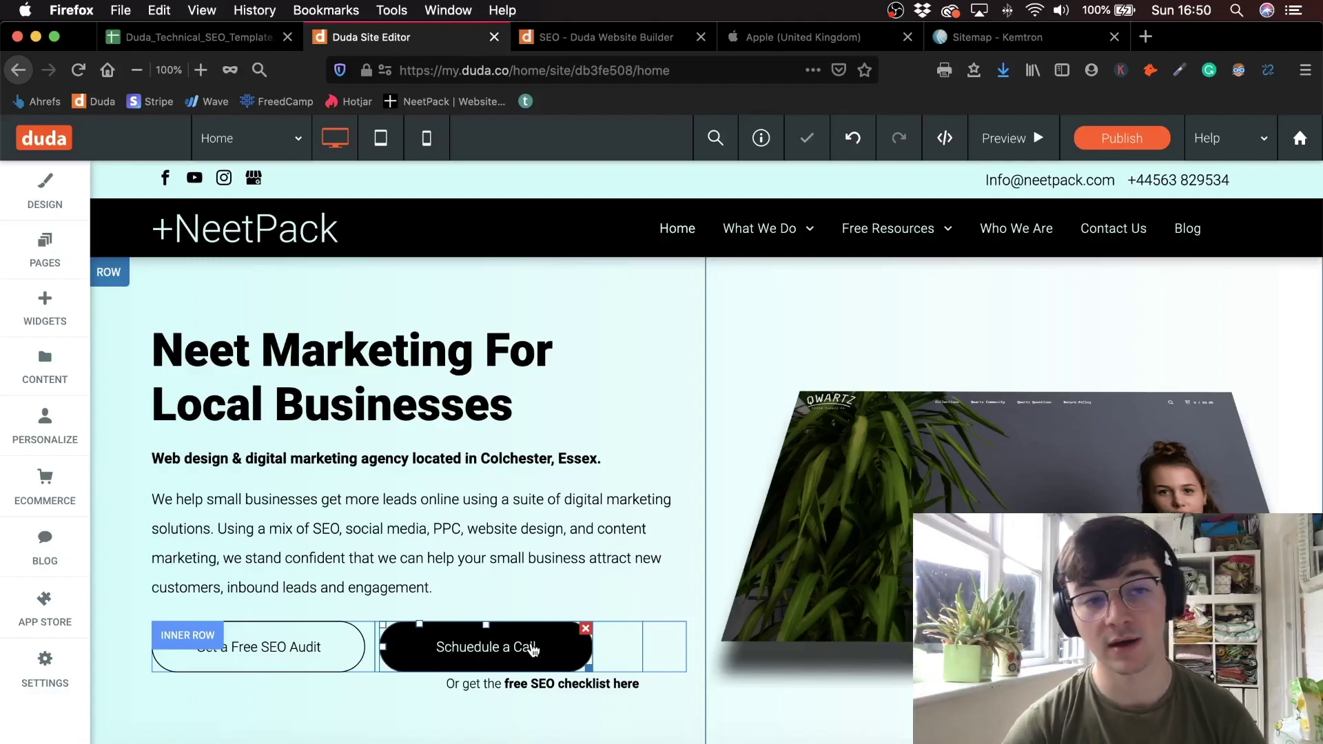
pyautogui.click(517, 593)
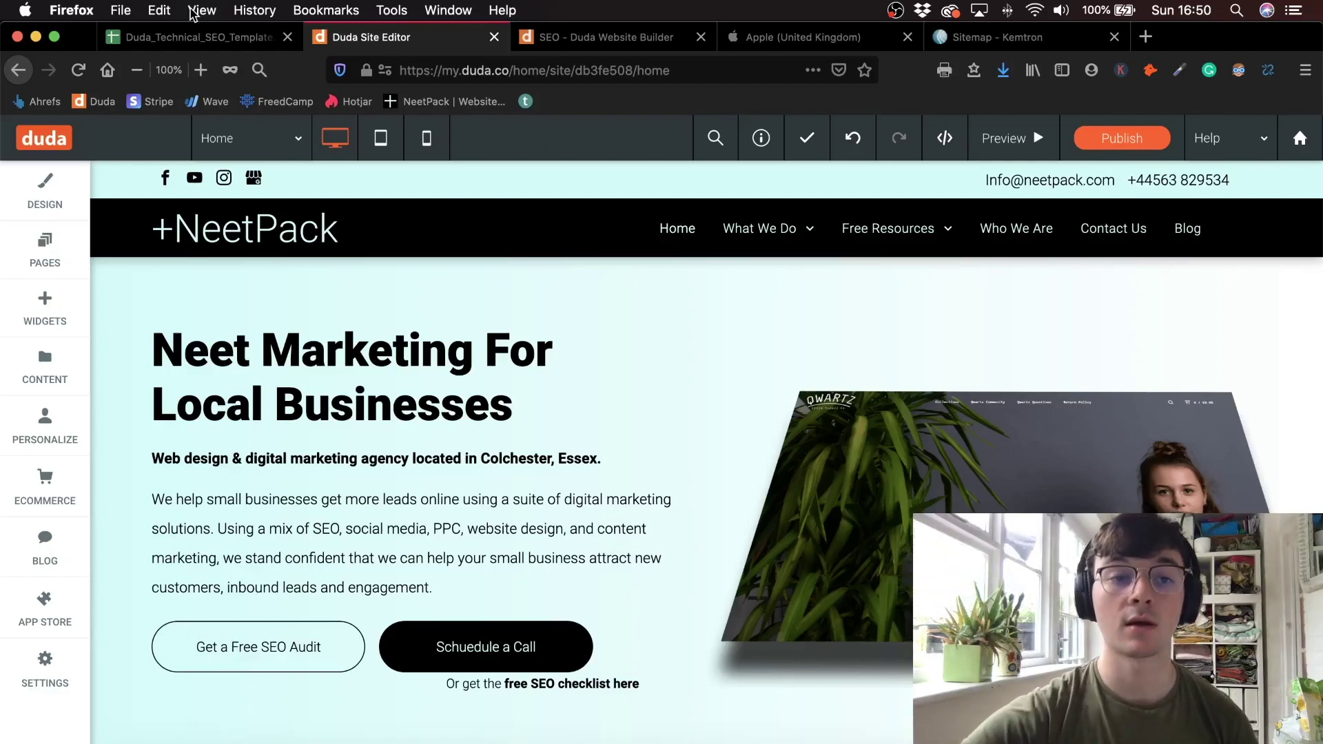
# - Step through Robots.txt Exists, Conversion Tracking, and both HTML Sitemap items, then open Kemtron's sitemap
pyautogui.click(193, 37)
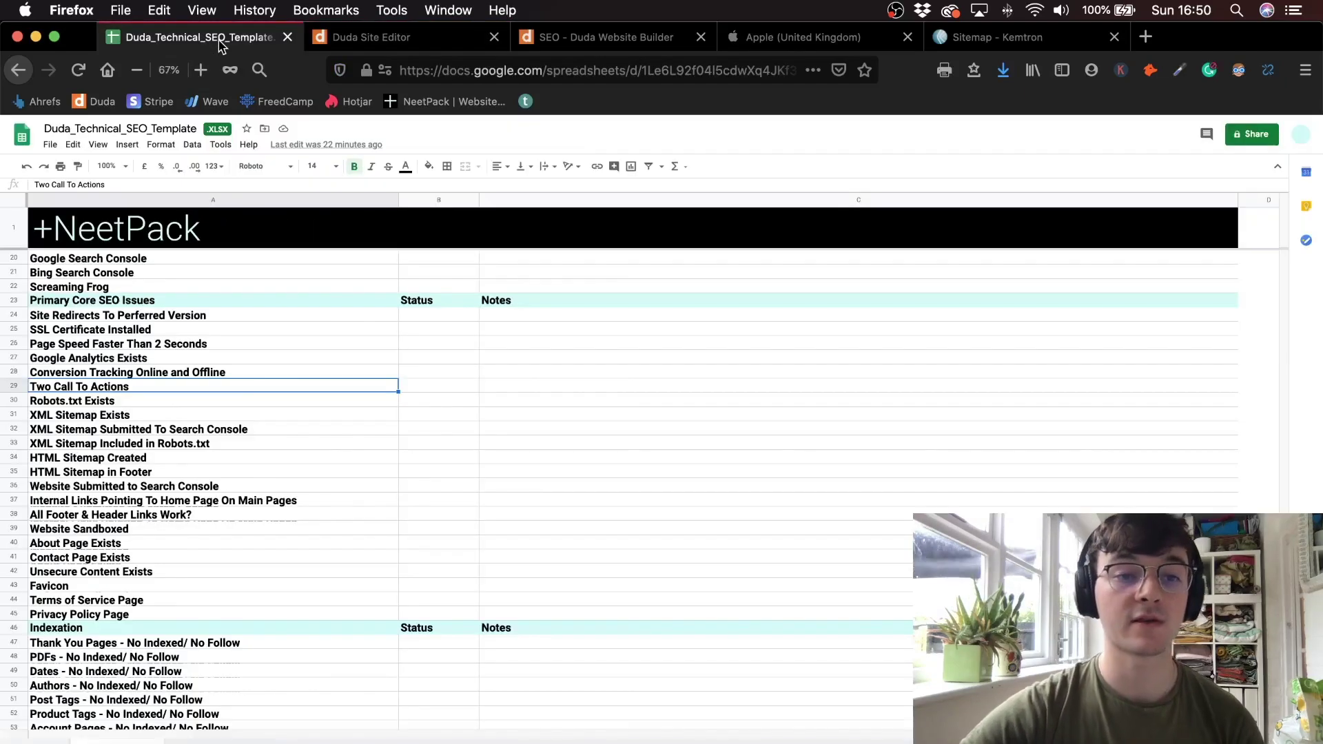
pyautogui.click(215, 401)
pyautogui.click(220, 374)
pyautogui.scroll(-5, 230, 332)
pyautogui.scroll(-2, 229, 332)
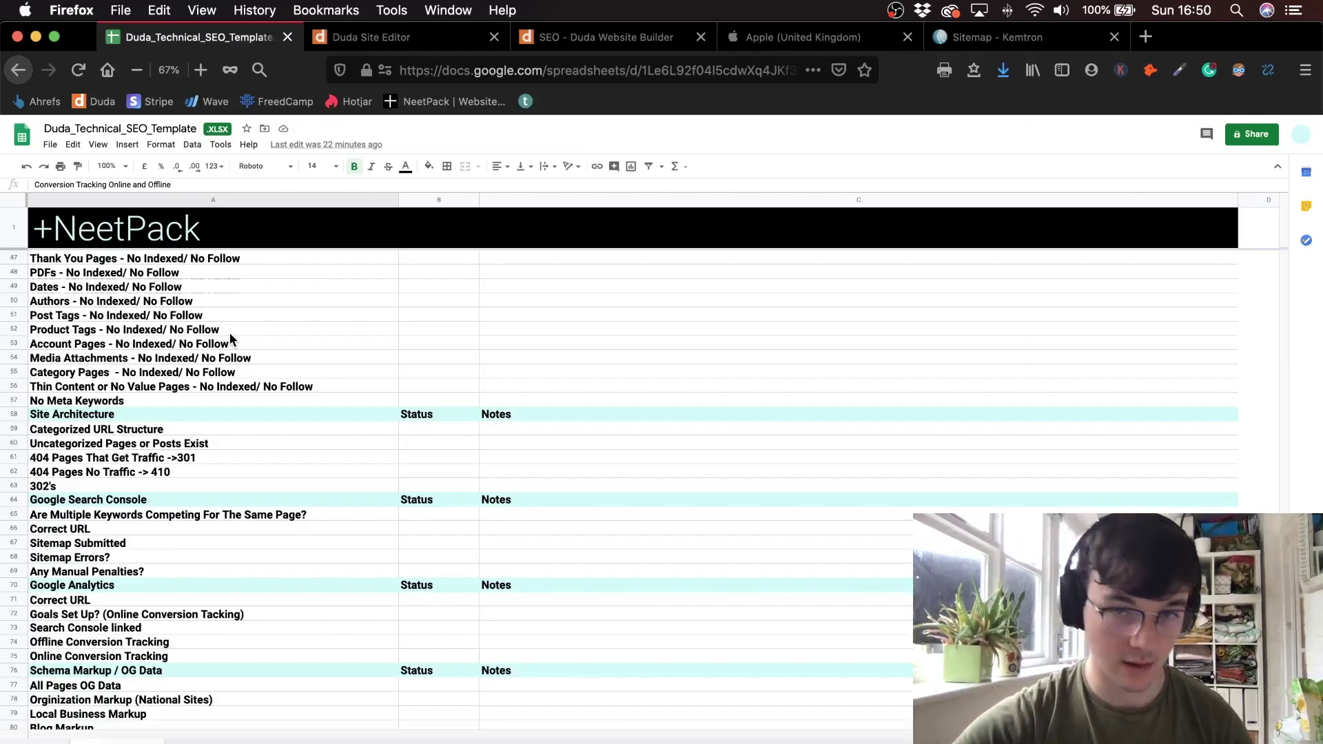
pyautogui.scroll(7, 167, 424)
pyautogui.click(158, 443)
pyautogui.click(165, 459)
pyautogui.click(164, 443)
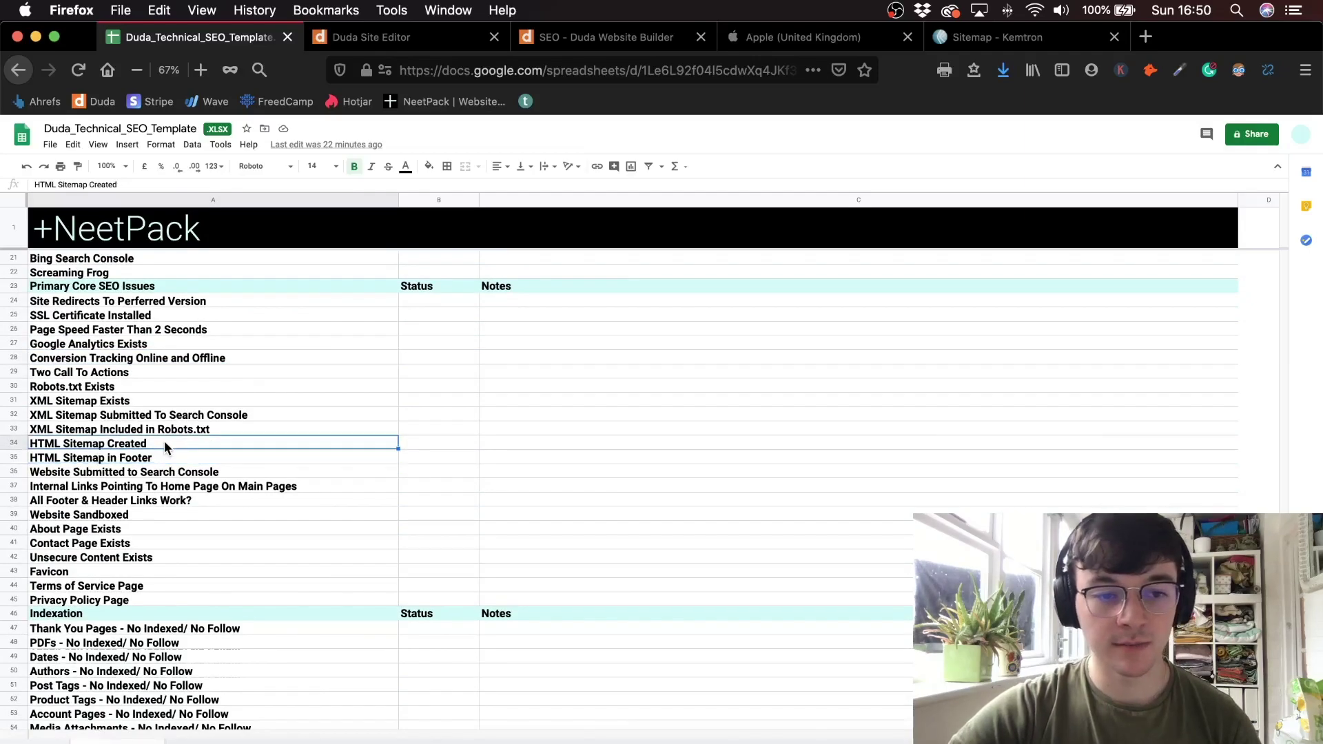
pyautogui.click(165, 457)
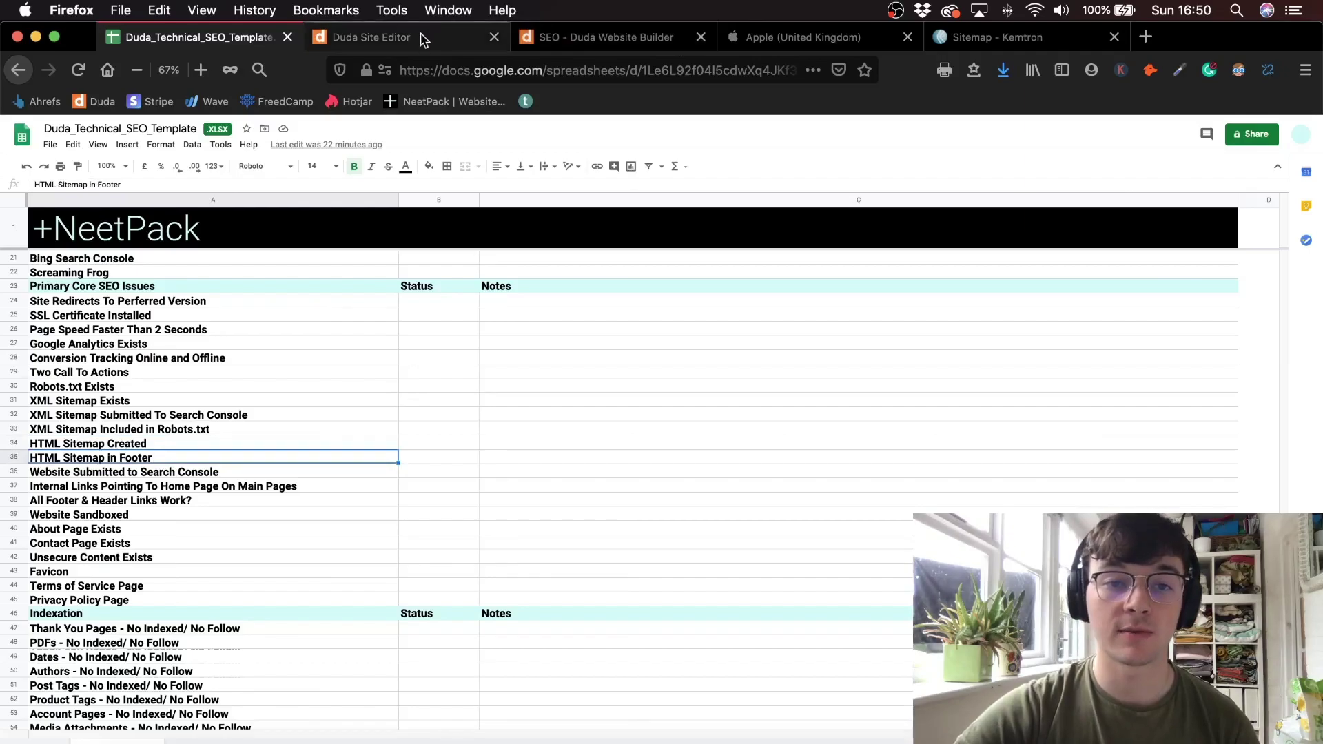
pyautogui.click(945, 41)
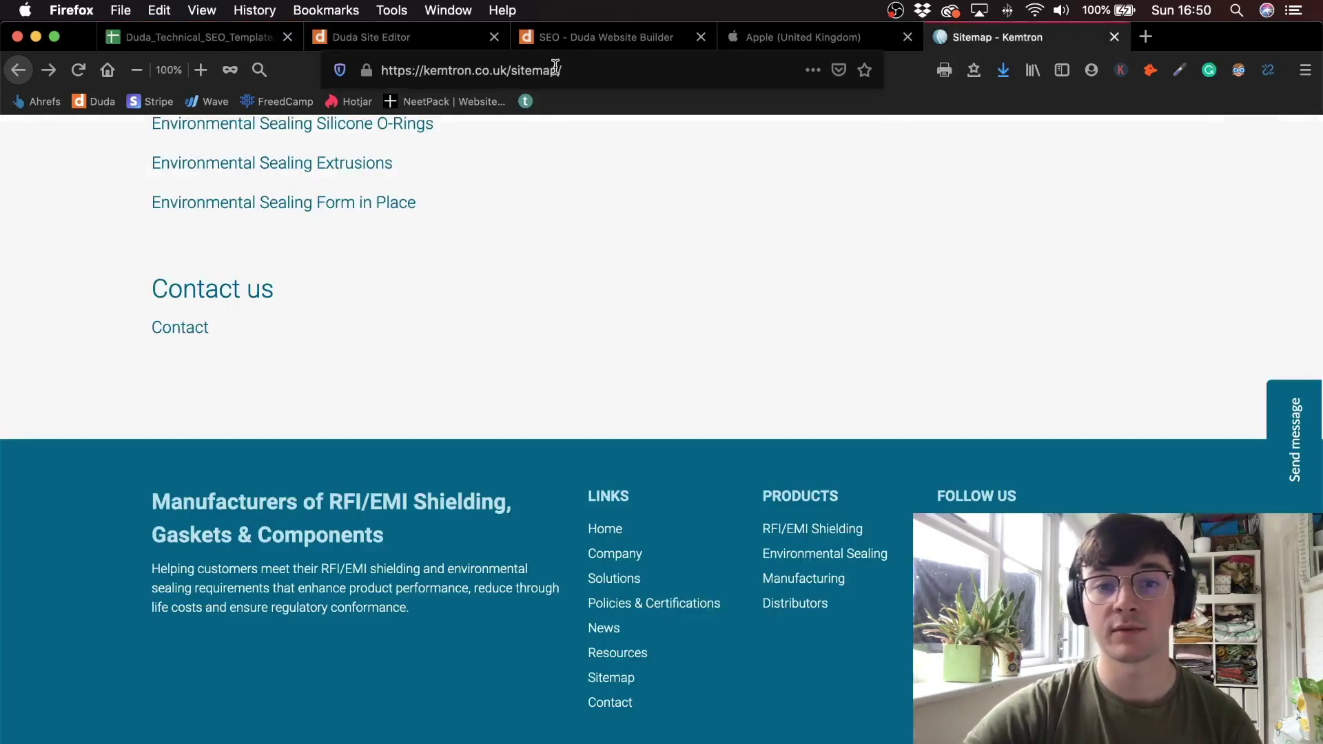
# - Trim the address to Kemtron's homepage, briefly open its XML sitemap, and come back
pyautogui.click(552, 69)
pyautogui.moveTo(561, 71); pyautogui.dragTo(510, 72)
pyautogui.press('BackSpace')
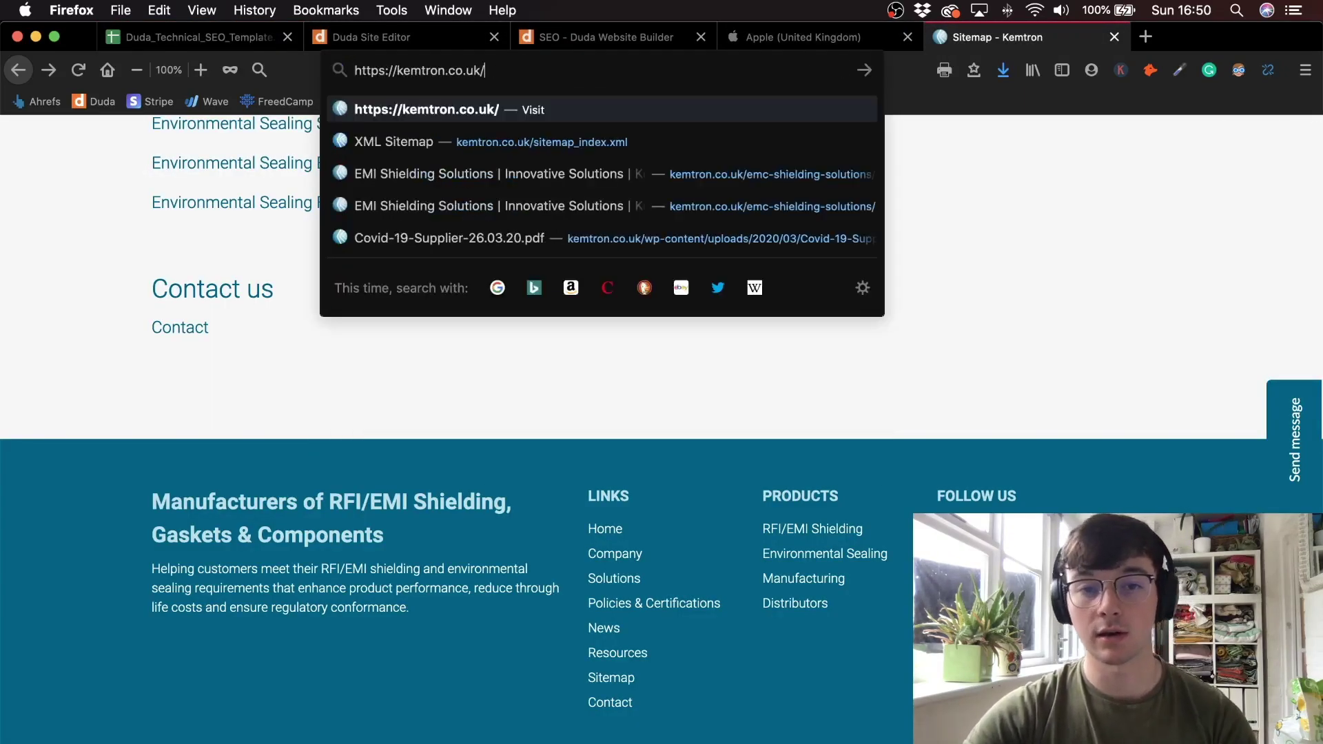
pyautogui.click(514, 141)
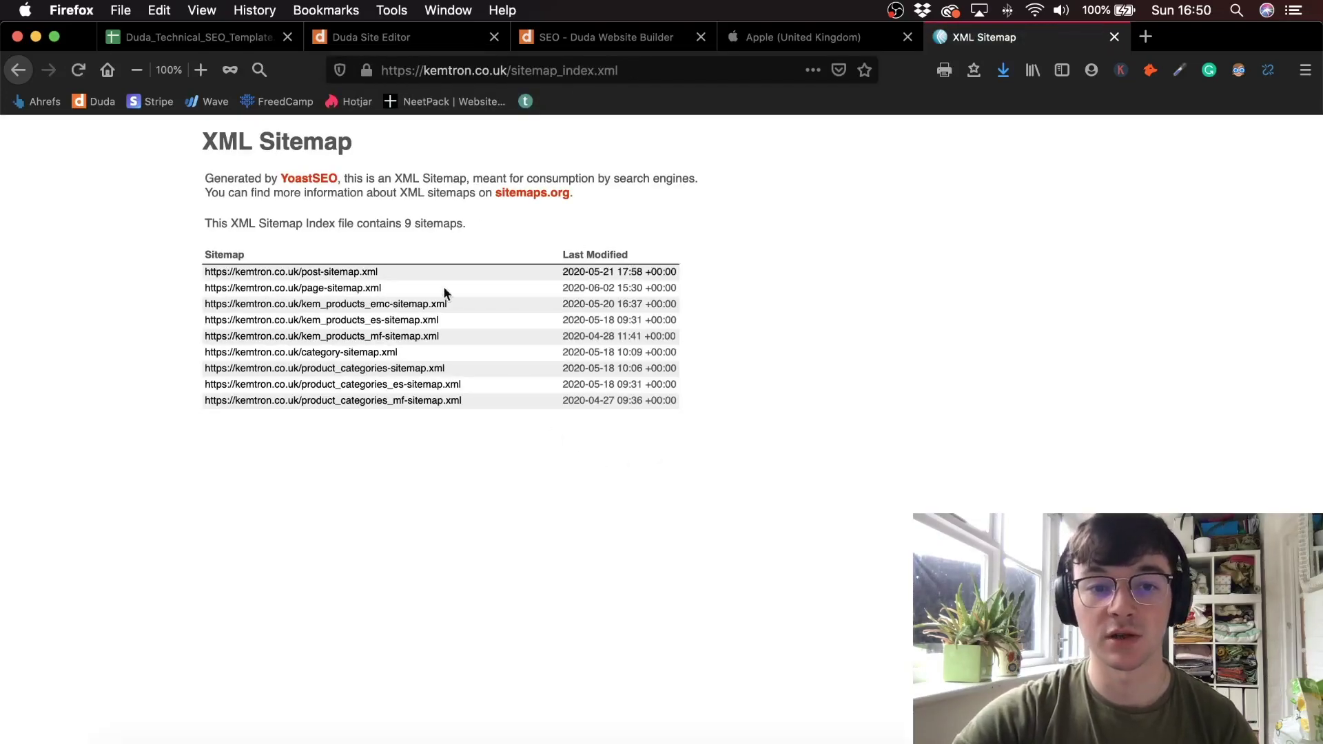
pyautogui.click(18, 70)
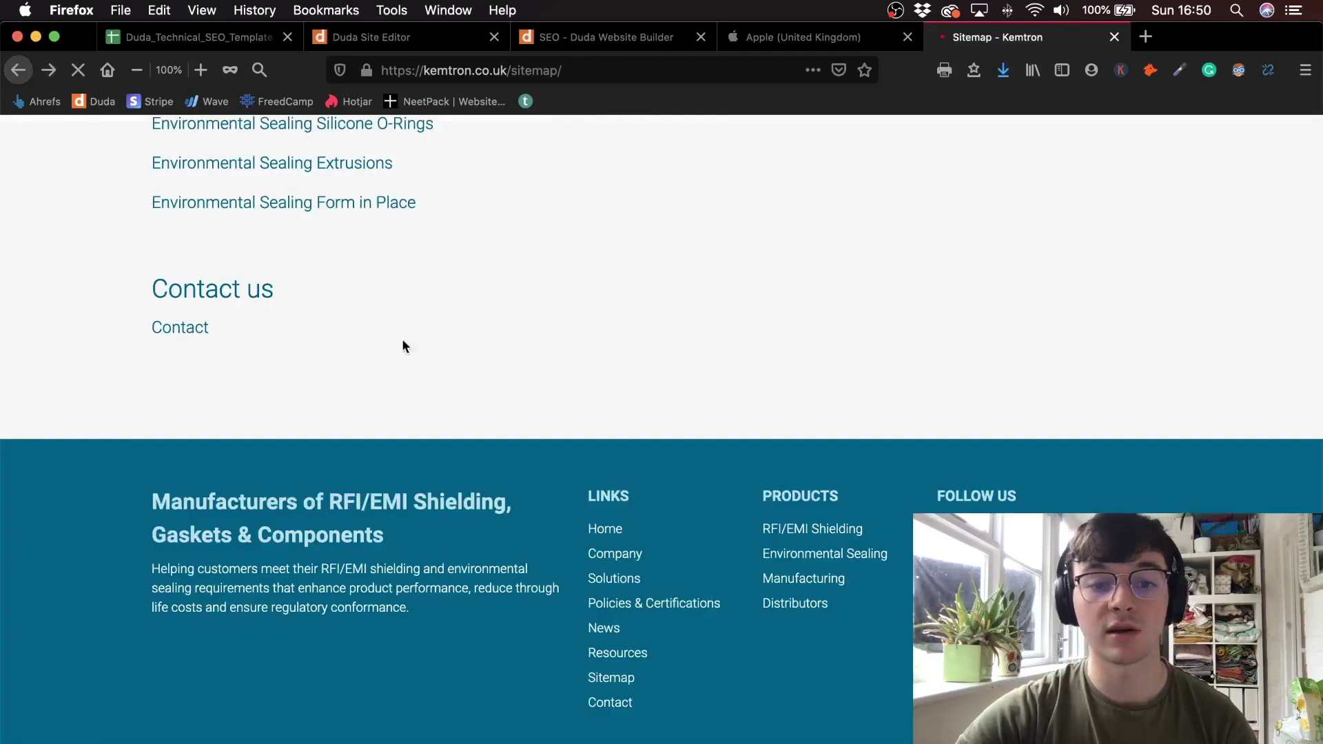
# - Reopen the HTML sitemap from the footer link and scroll through its full link list
pyautogui.click(625, 677)
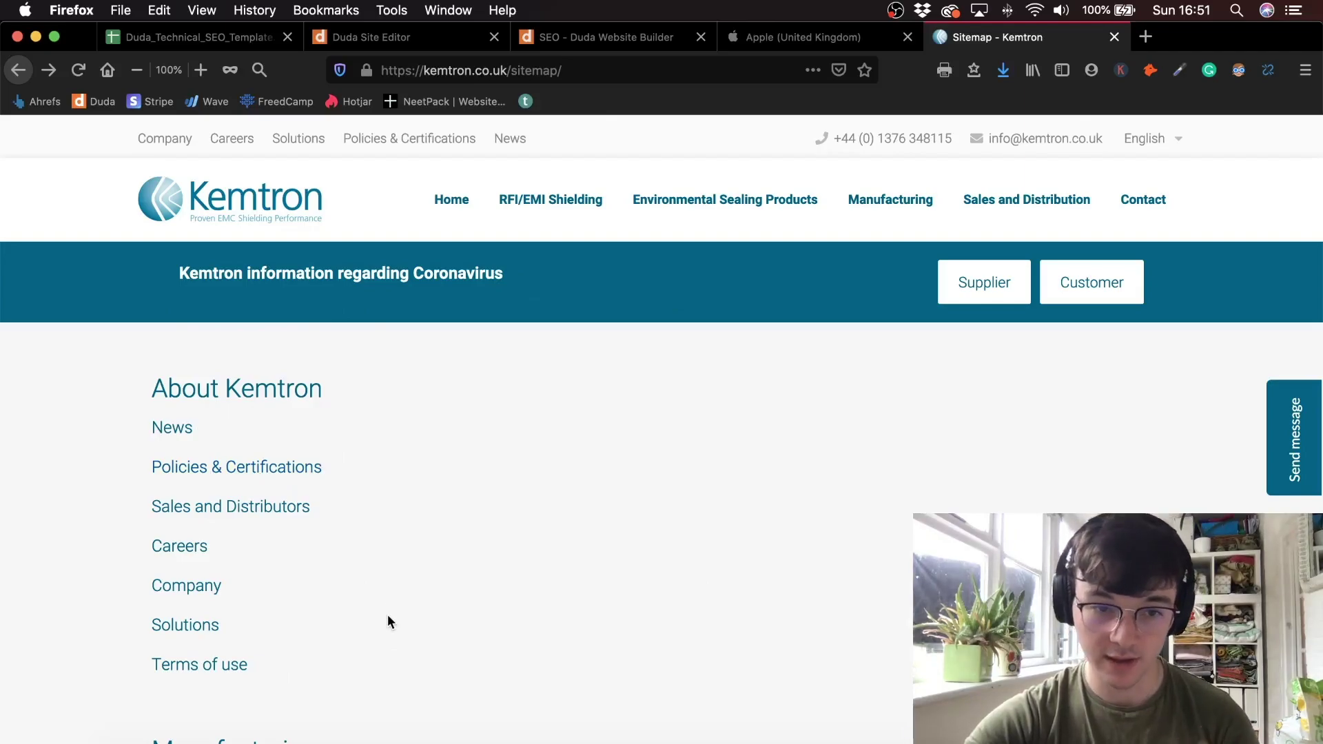
pyautogui.scroll(-5, 286, 572)
pyautogui.scroll(-15, 295, 545)
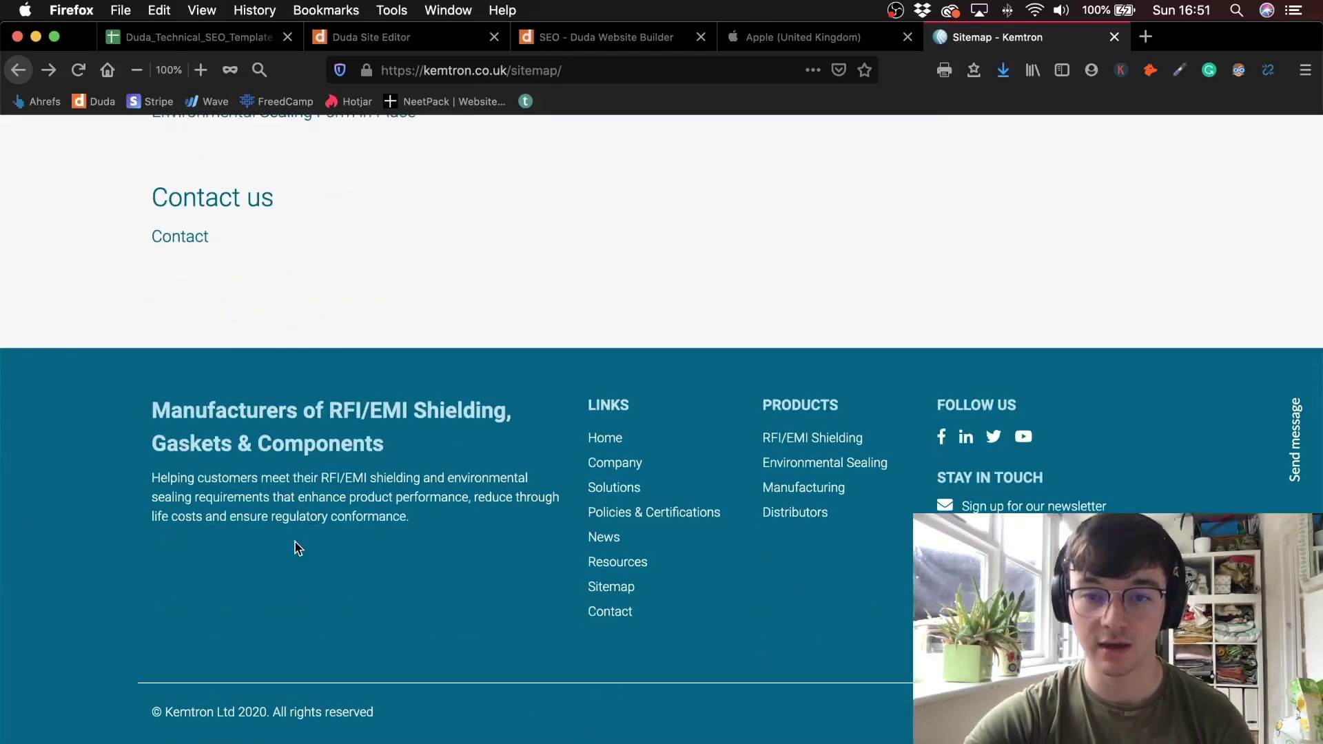
pyautogui.scroll(5, 295, 544)
pyautogui.scroll(15, 567, 183)
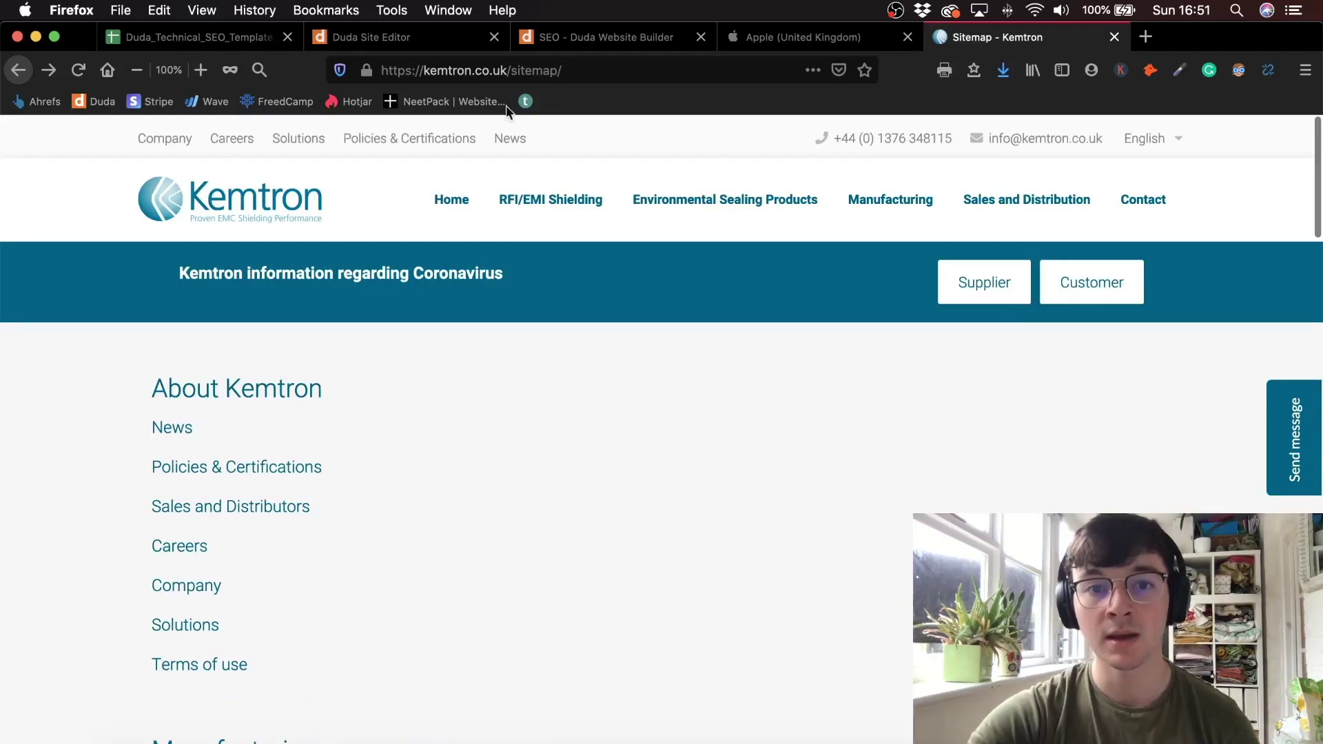
# - Load kemtron.co.uk/sitemap.html to confirm it returns a page-not-found error
pyautogui.click(580, 67)
pyautogui.click(581, 67)
pyautogui.press('BackSpace')
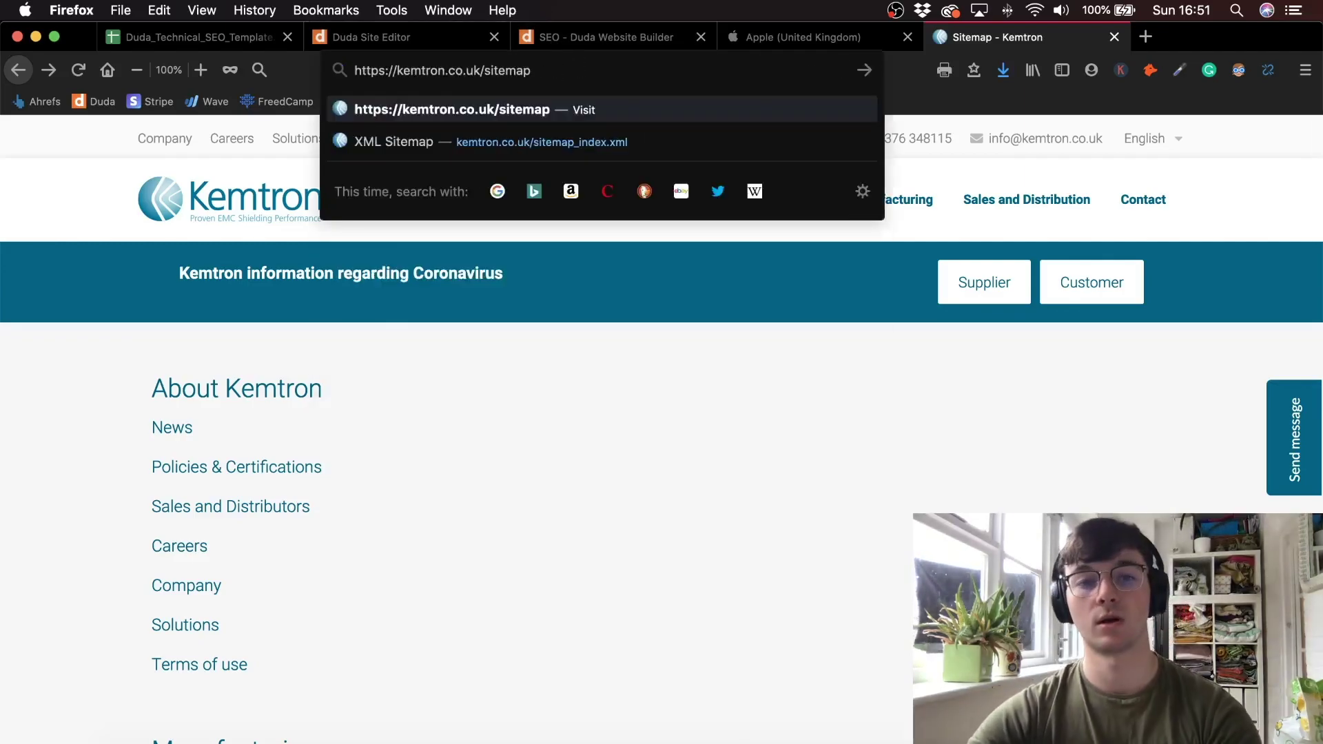
pyautogui.write(',.')
pyautogui.press('BackSpace')
pyautogui.press('BackSpace')
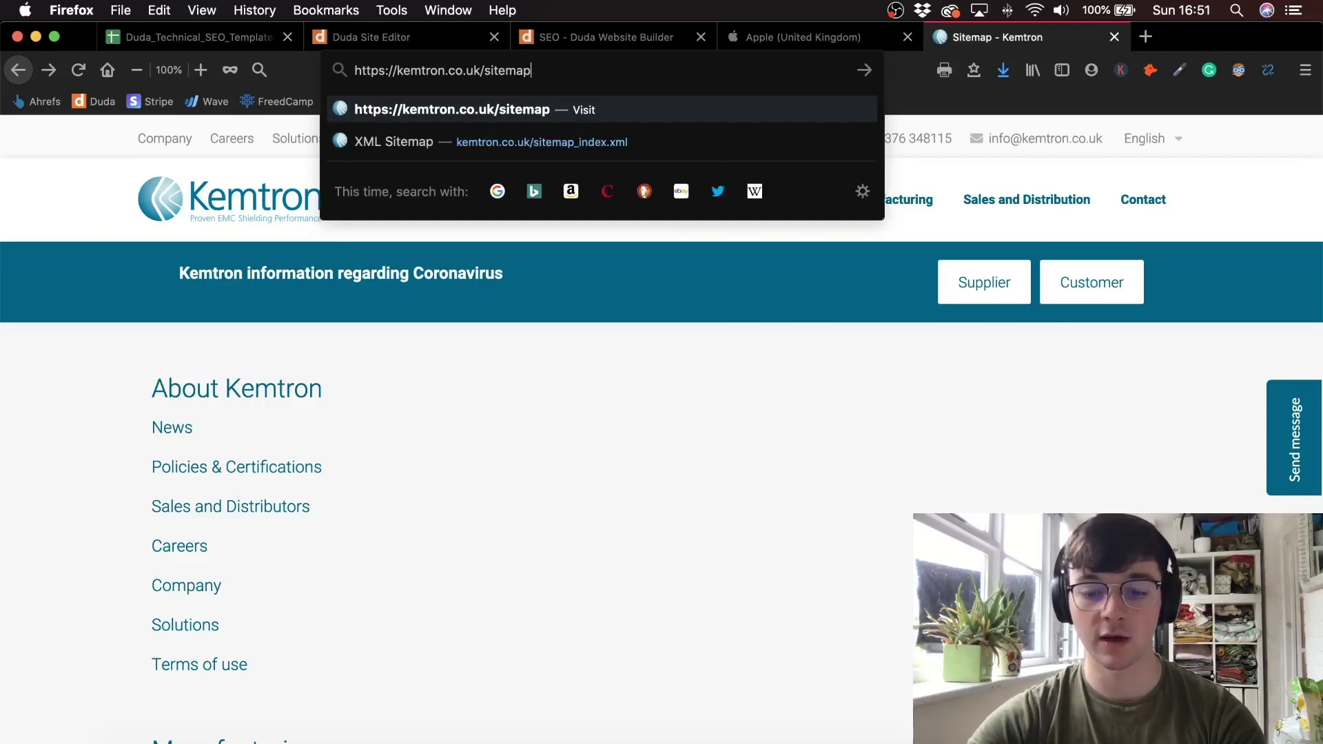
pyautogui.write('.html')
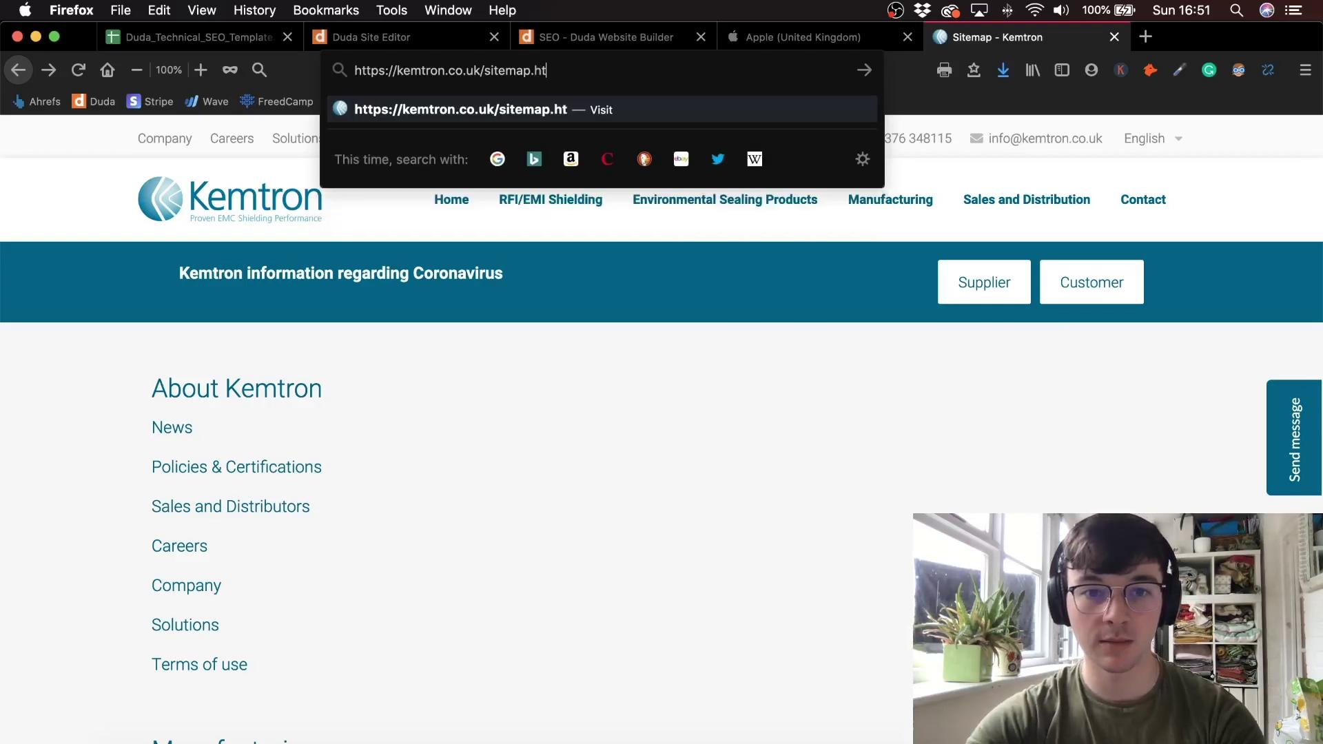
pyautogui.press('Return')
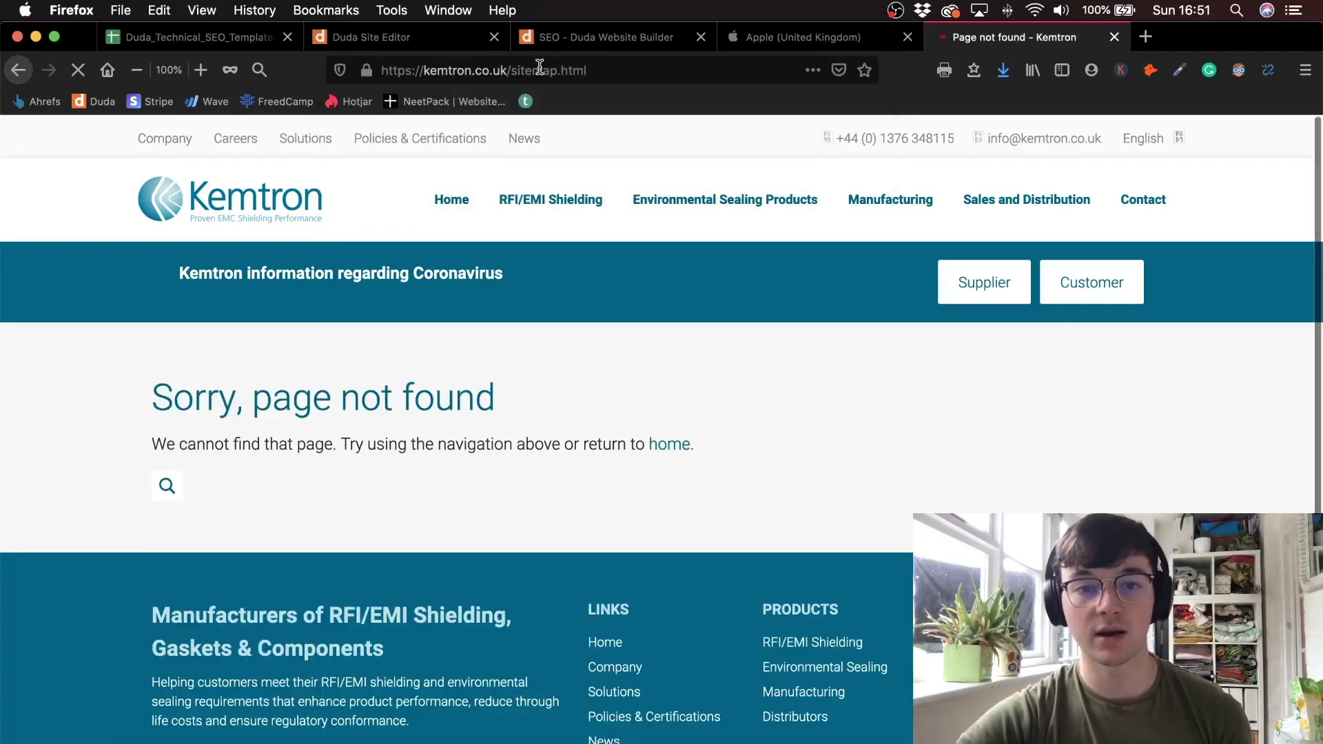
# - Restore the /sitemap address and go back to the checklist spreadsheet
pyautogui.click(617, 70)
pyautogui.click(617, 71)
pyautogui.press('BackSpace')
pyautogui.press('BackSpace')
pyautogui.press('BackSpace')
pyautogui.press('BackSpace')
pyautogui.press('Return')
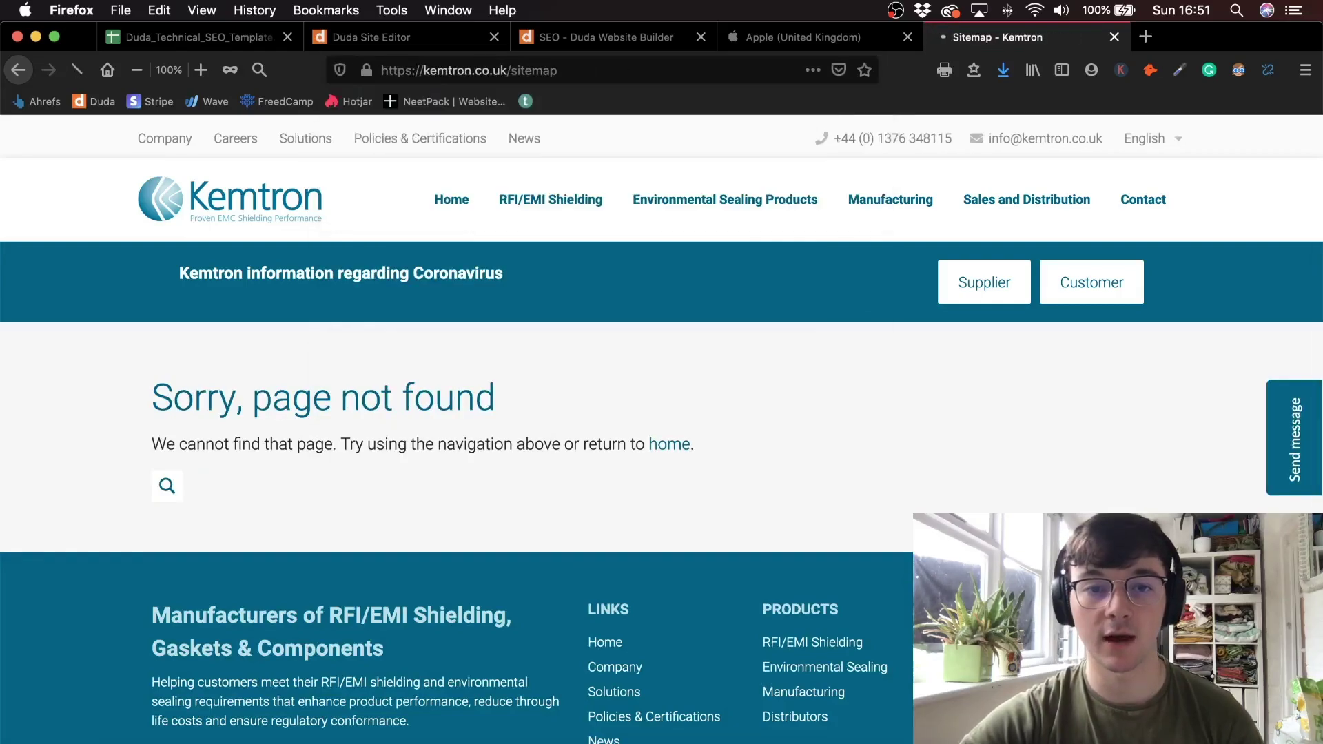
pyautogui.click(190, 37)
pyautogui.scroll(-5, 184, 487)
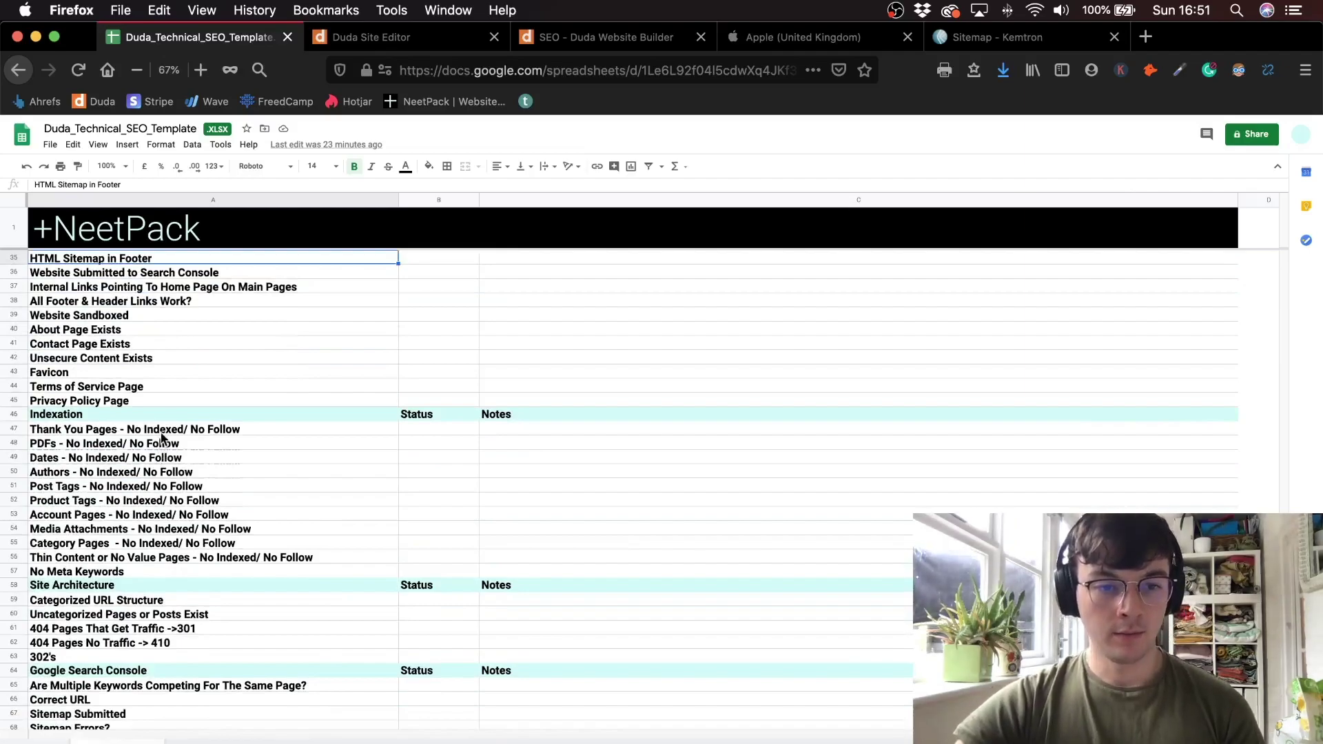
# - Select cell A47, Thank You Pages - No Indexed/ No Follow
pyautogui.click(163, 431)
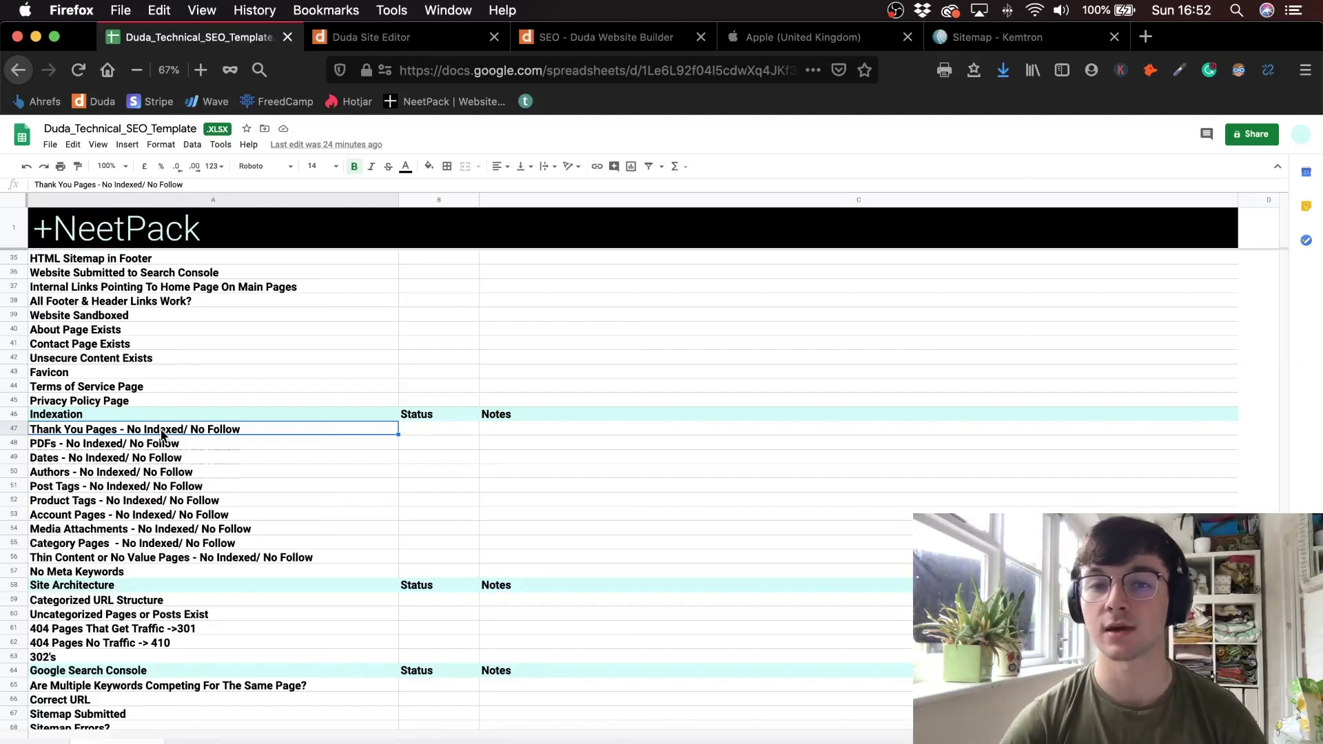
pyautogui.click(1146, 36)
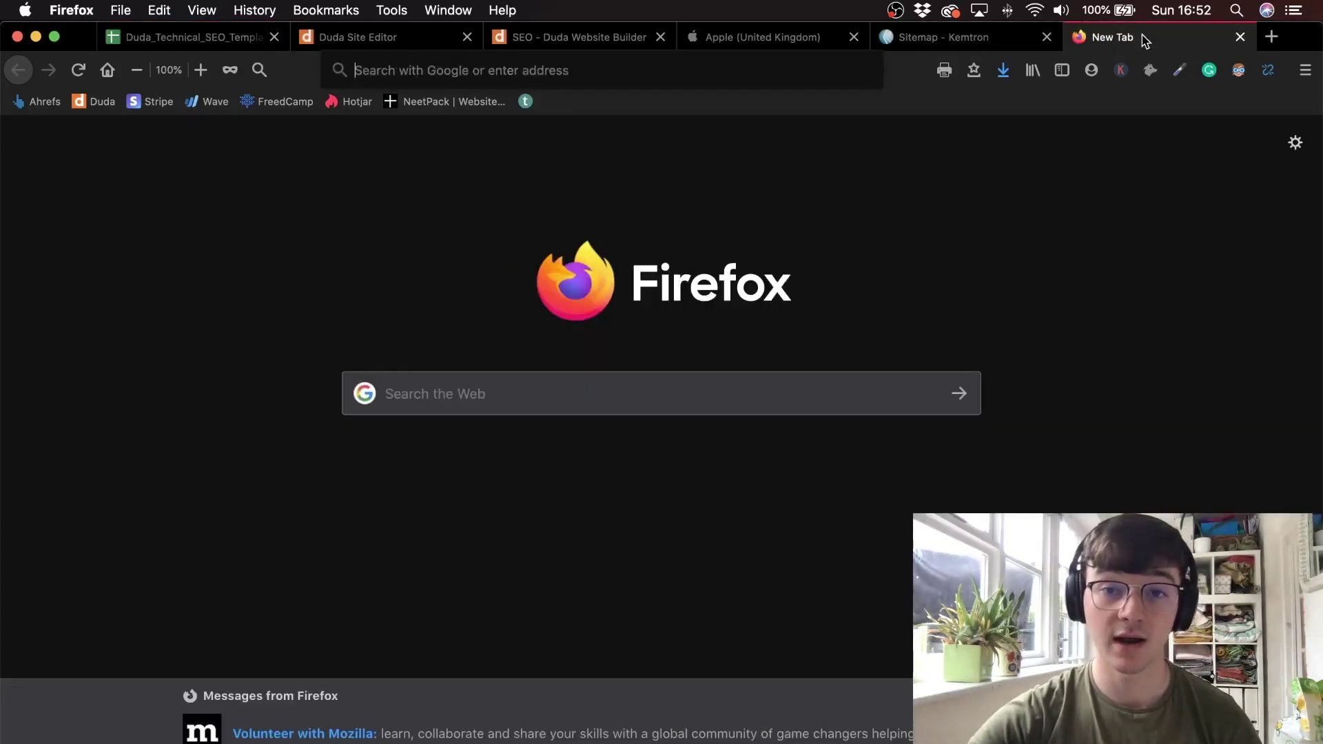
pyautogui.write('sitw')
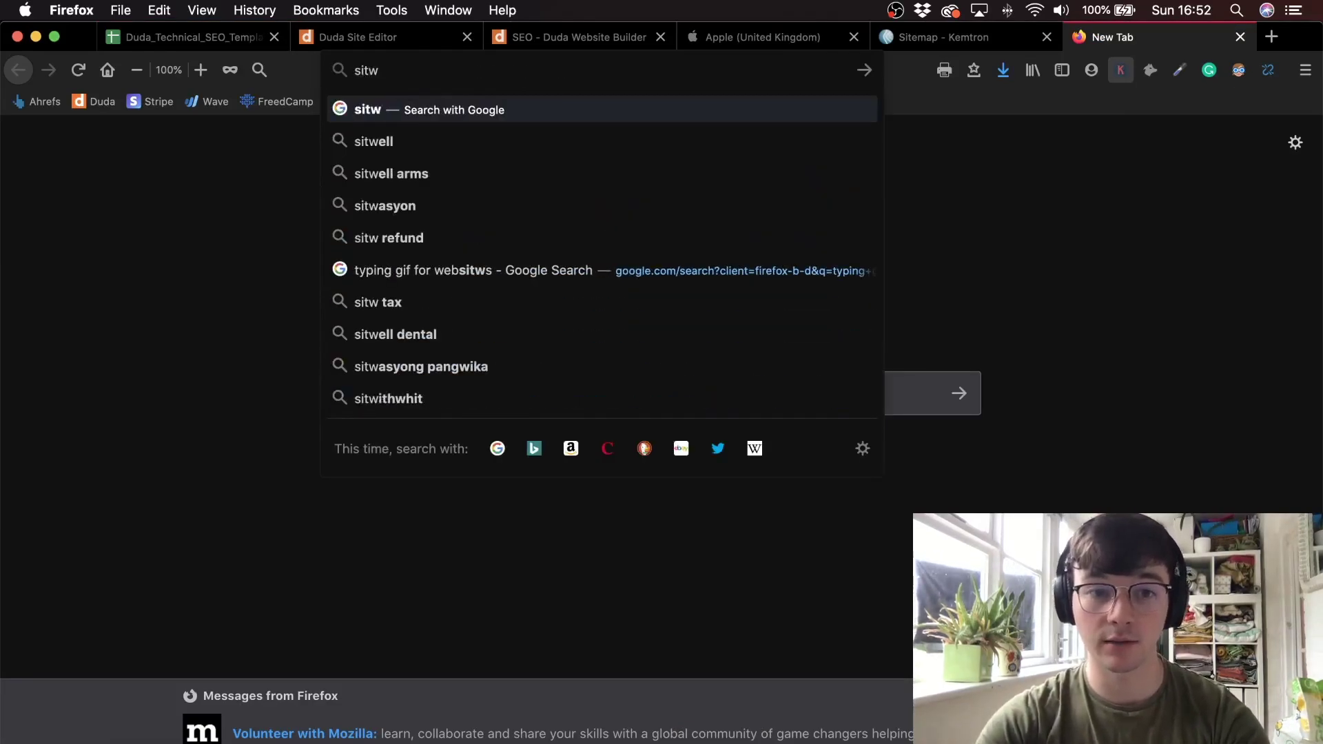
pyautogui.press('BackSpace')
pyautogui.write('e:')
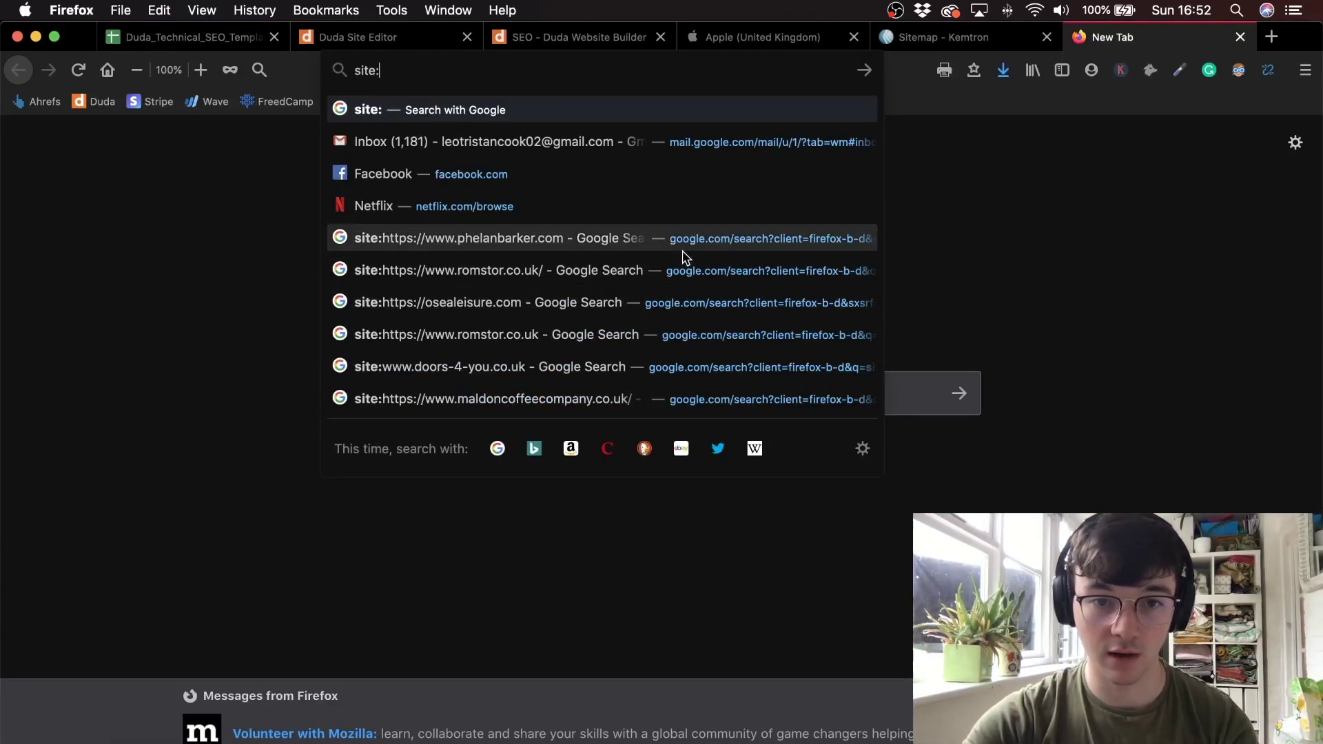
pyautogui.click(685, 268)
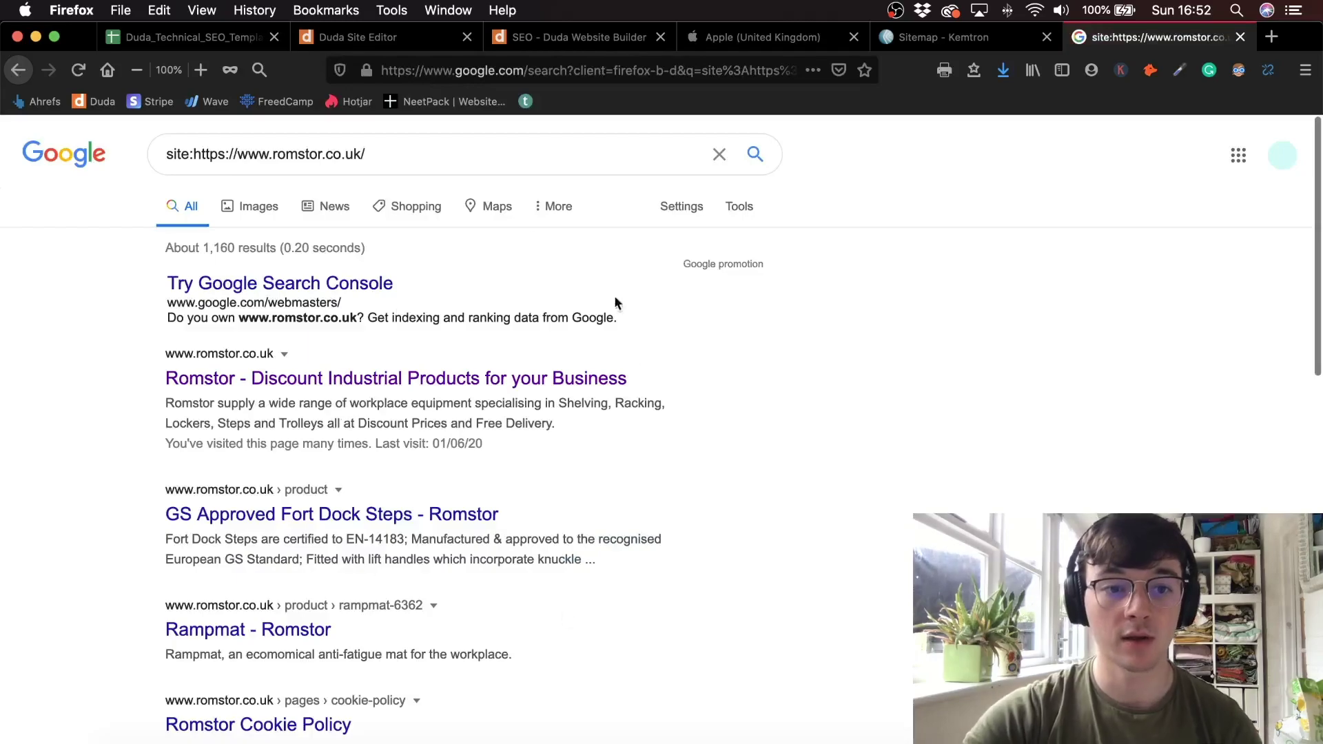
# - Highlight the roughly 1,160 results count, then return to the checklist spreadsheet
pyautogui.moveTo(193, 153); pyautogui.dragTo(386, 150)
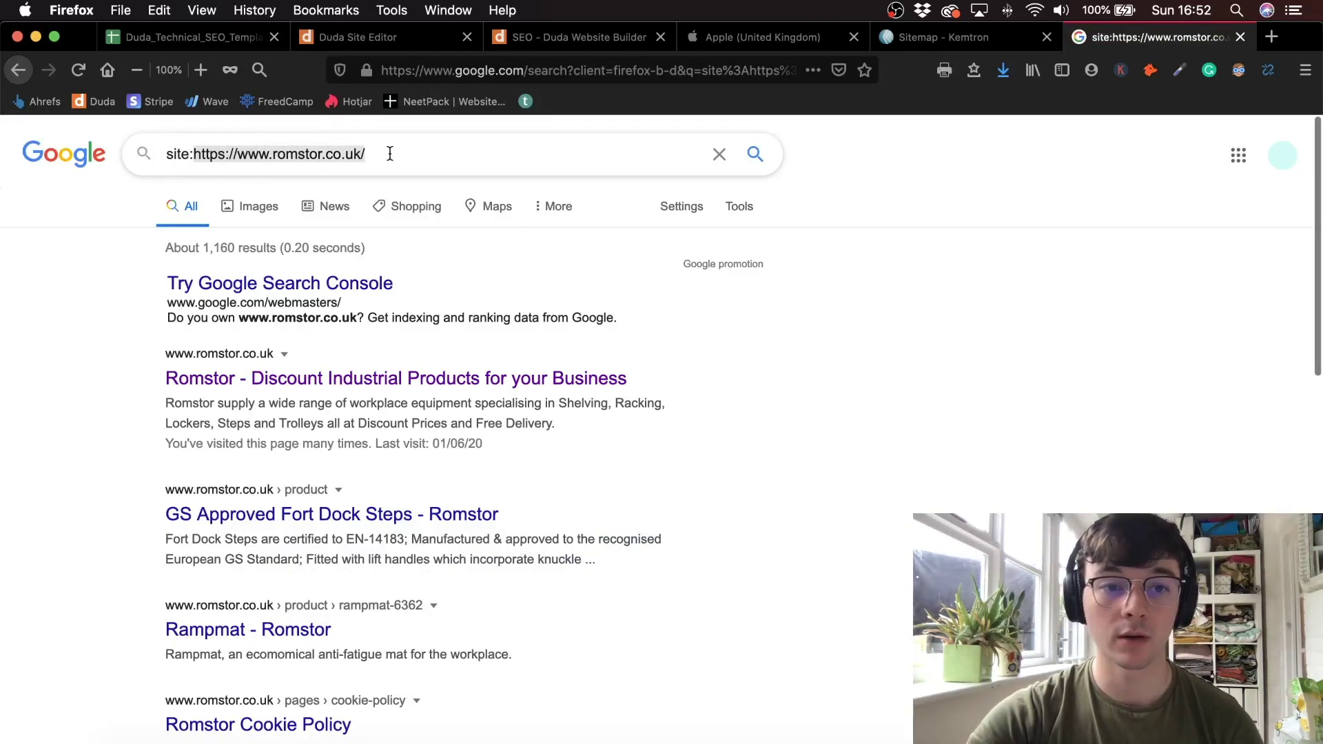
pyautogui.scroll(-1, 386, 150)
pyautogui.click(198, 217)
pyautogui.moveTo(198, 217); pyautogui.dragTo(277, 222)
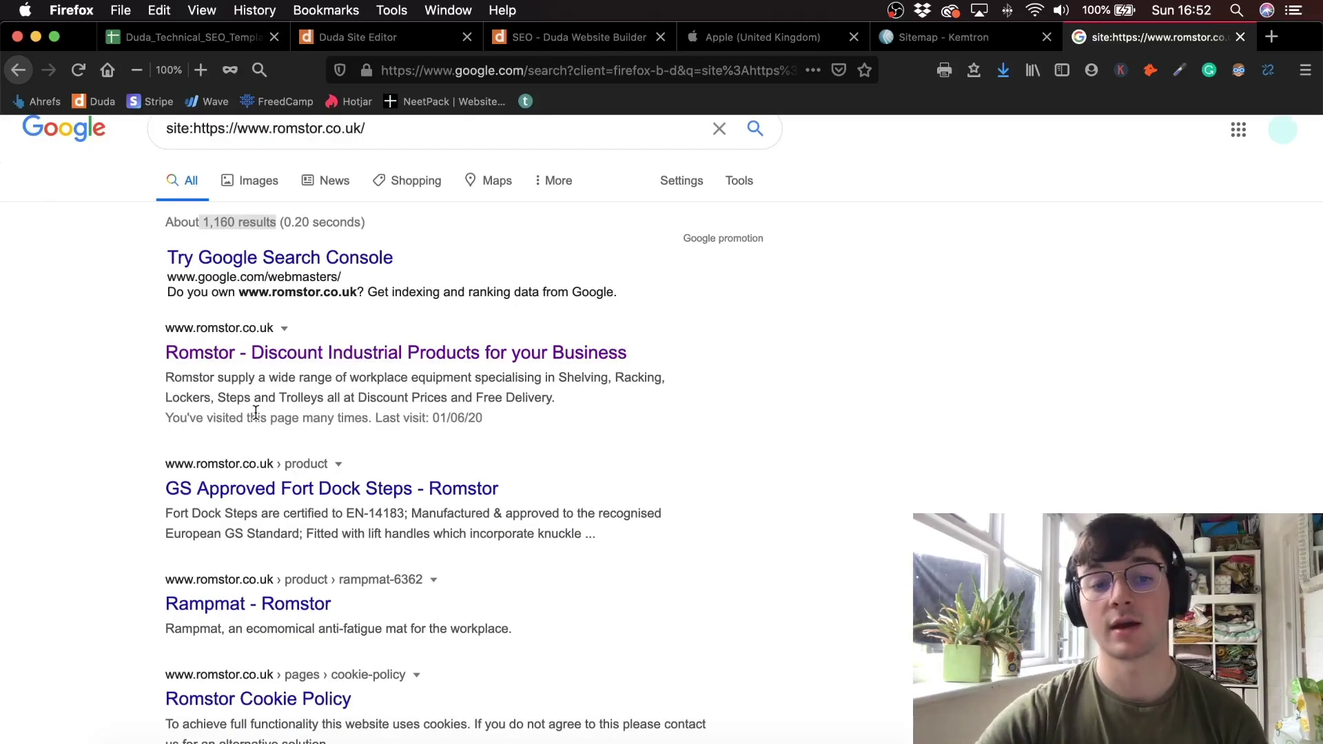
pyautogui.scroll(-3, 234, 606)
pyautogui.scroll(5, 234, 607)
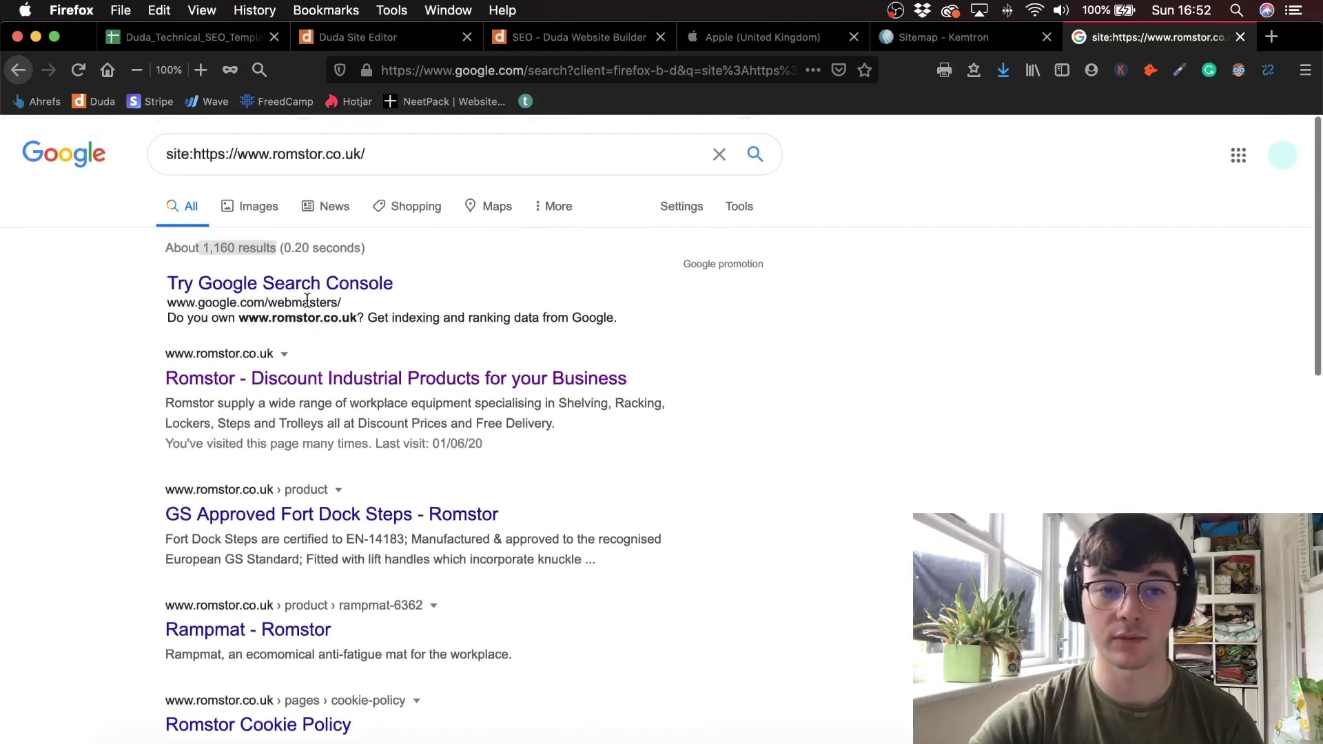
pyautogui.click(374, 172)
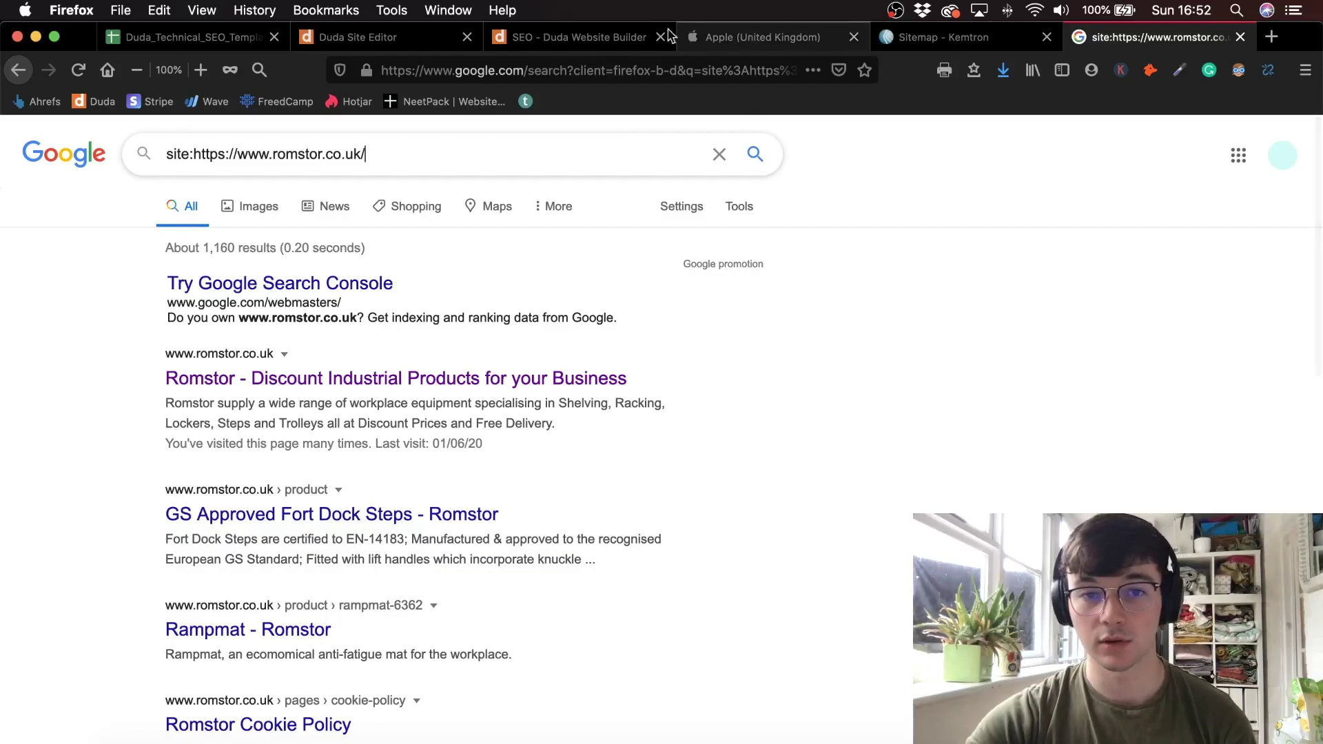
pyautogui.click(207, 40)
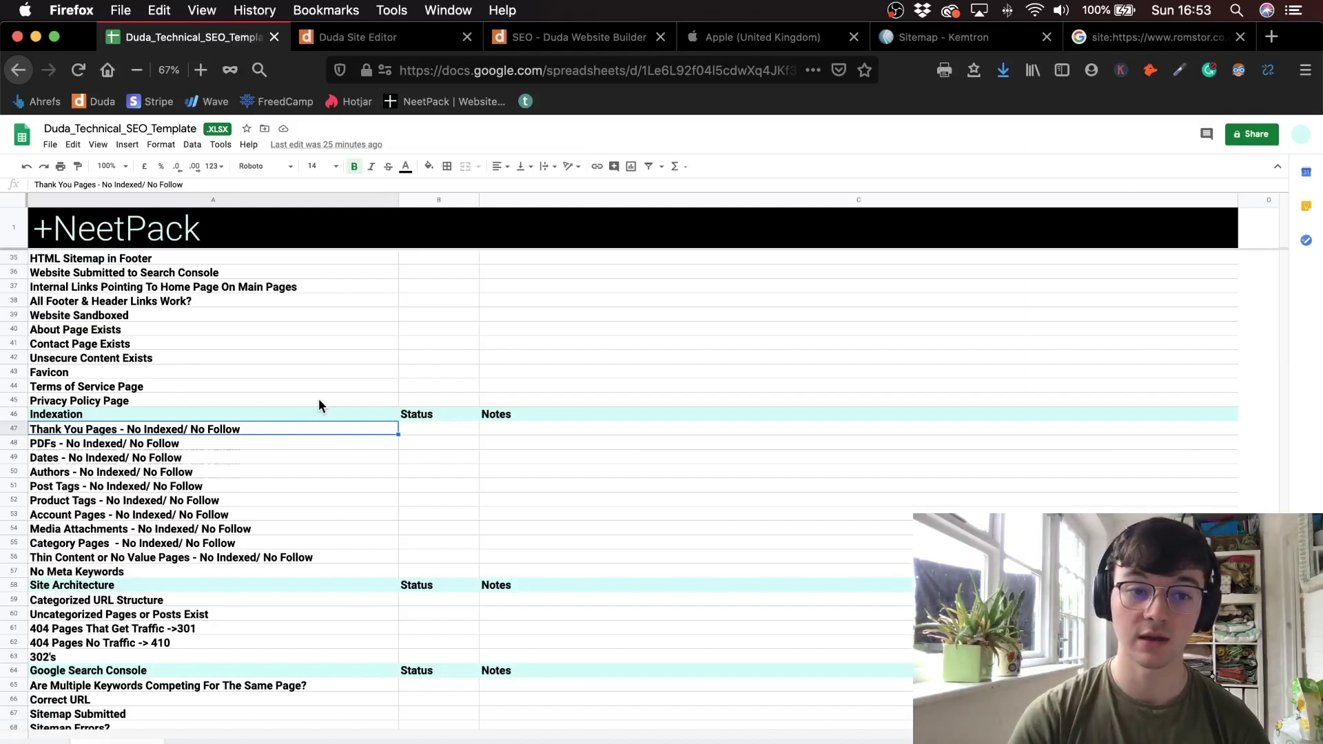
# - Check the Home page's SEO settings in Duda show No Index off, then return to Google
pyautogui.click(436, 38)
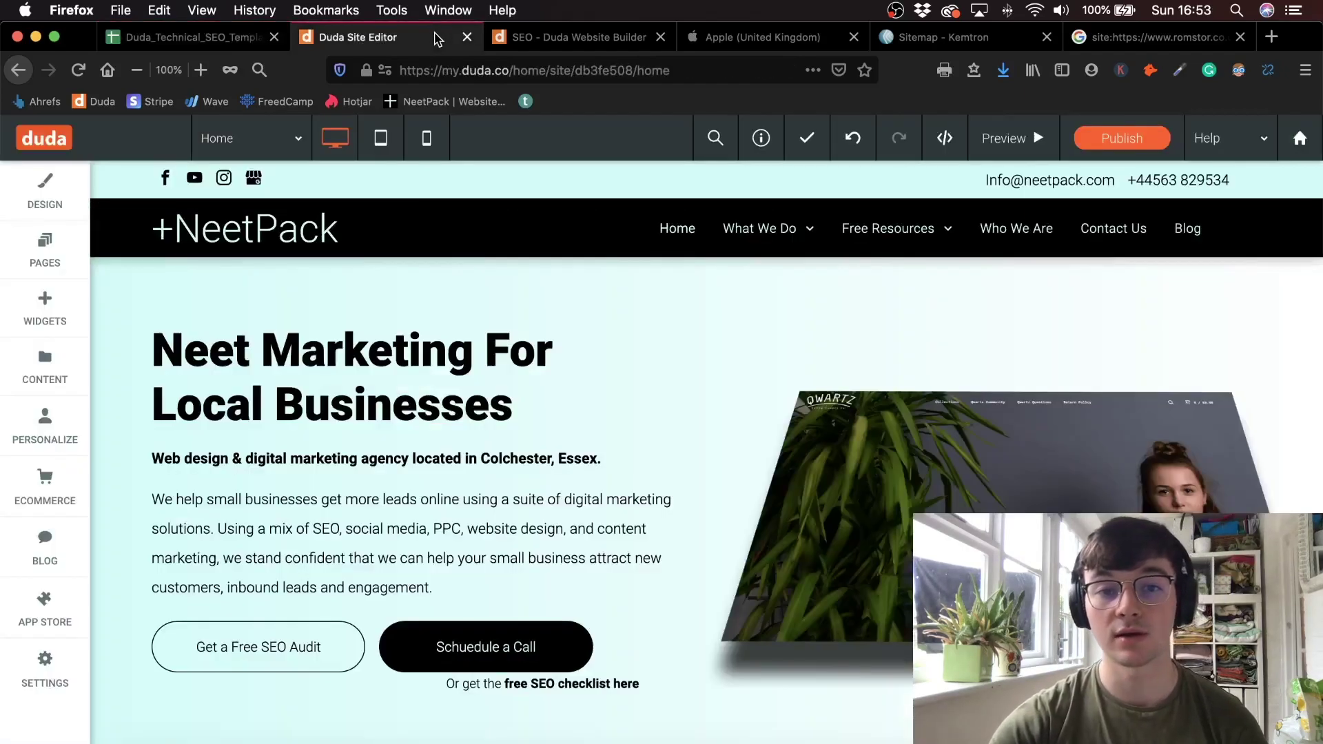
pyautogui.click(69, 252)
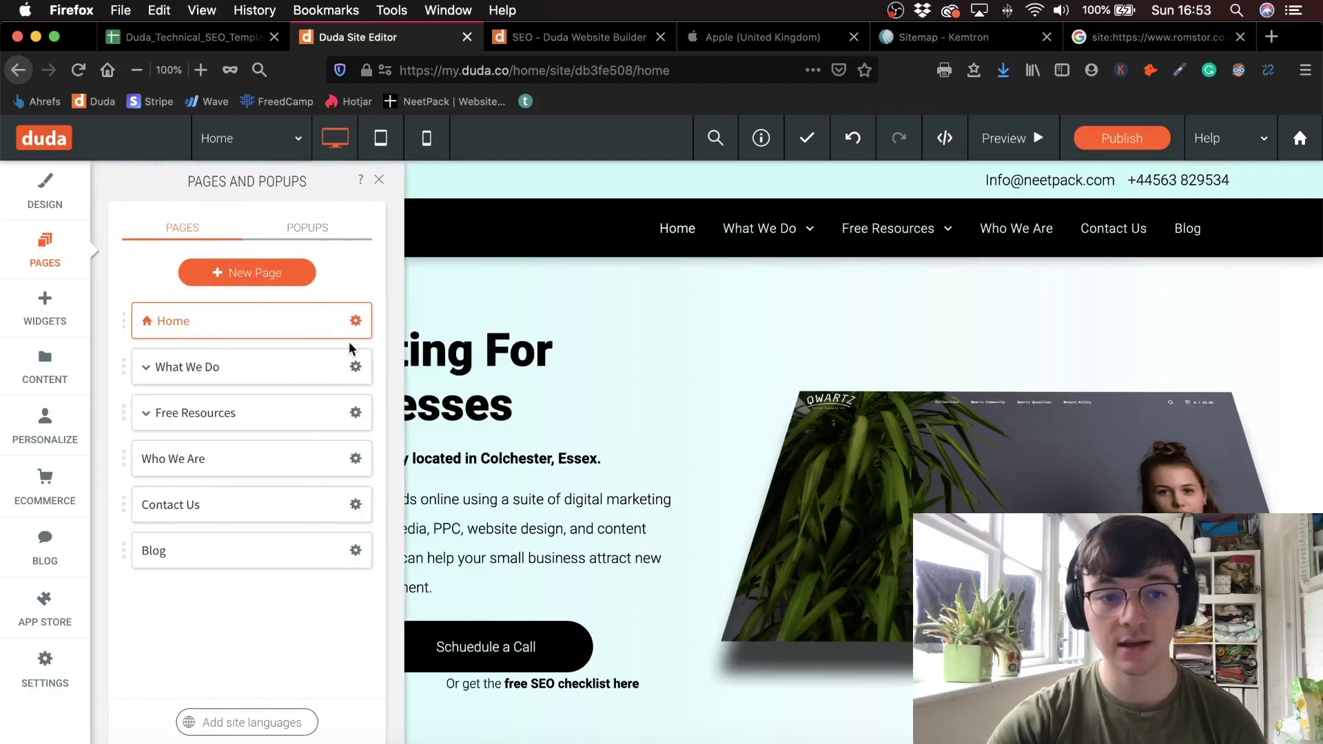
pyautogui.click(355, 321)
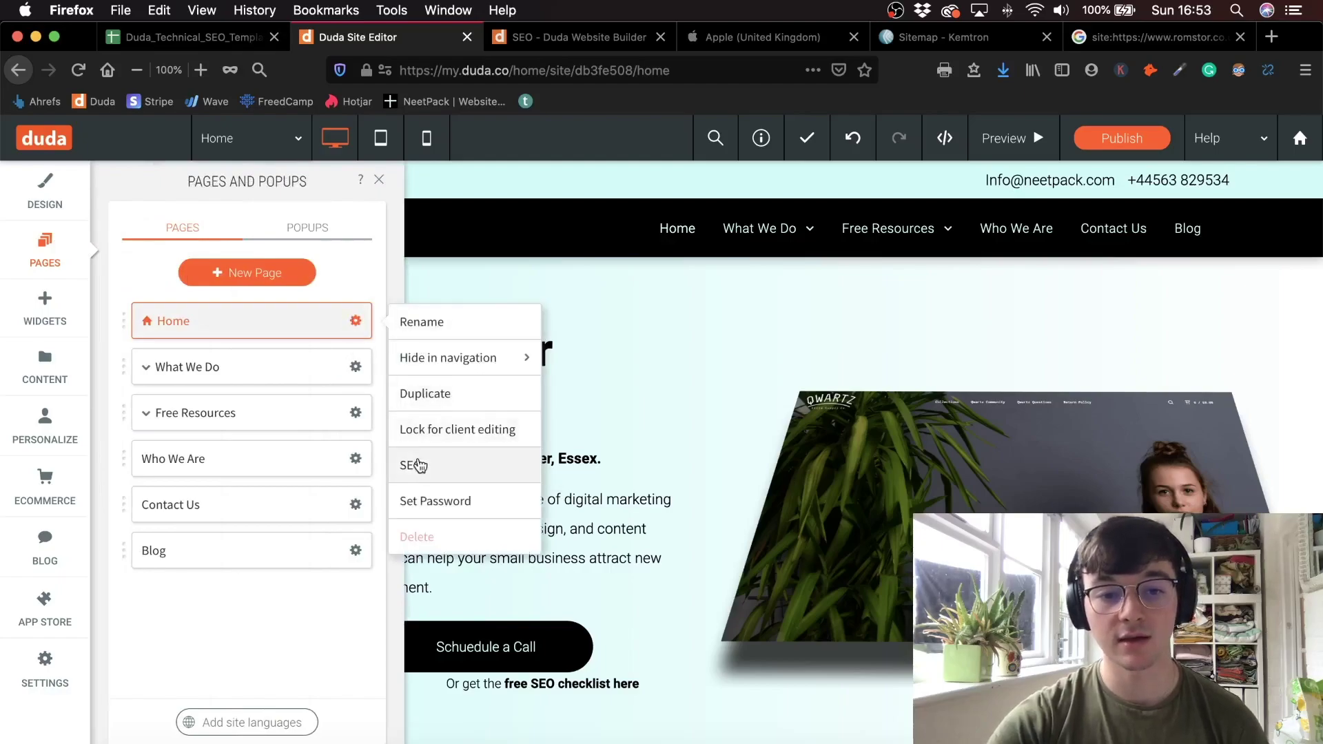
pyautogui.click(416, 466)
pyautogui.scroll(-2, 572, 470)
pyautogui.scroll(2, 799, 353)
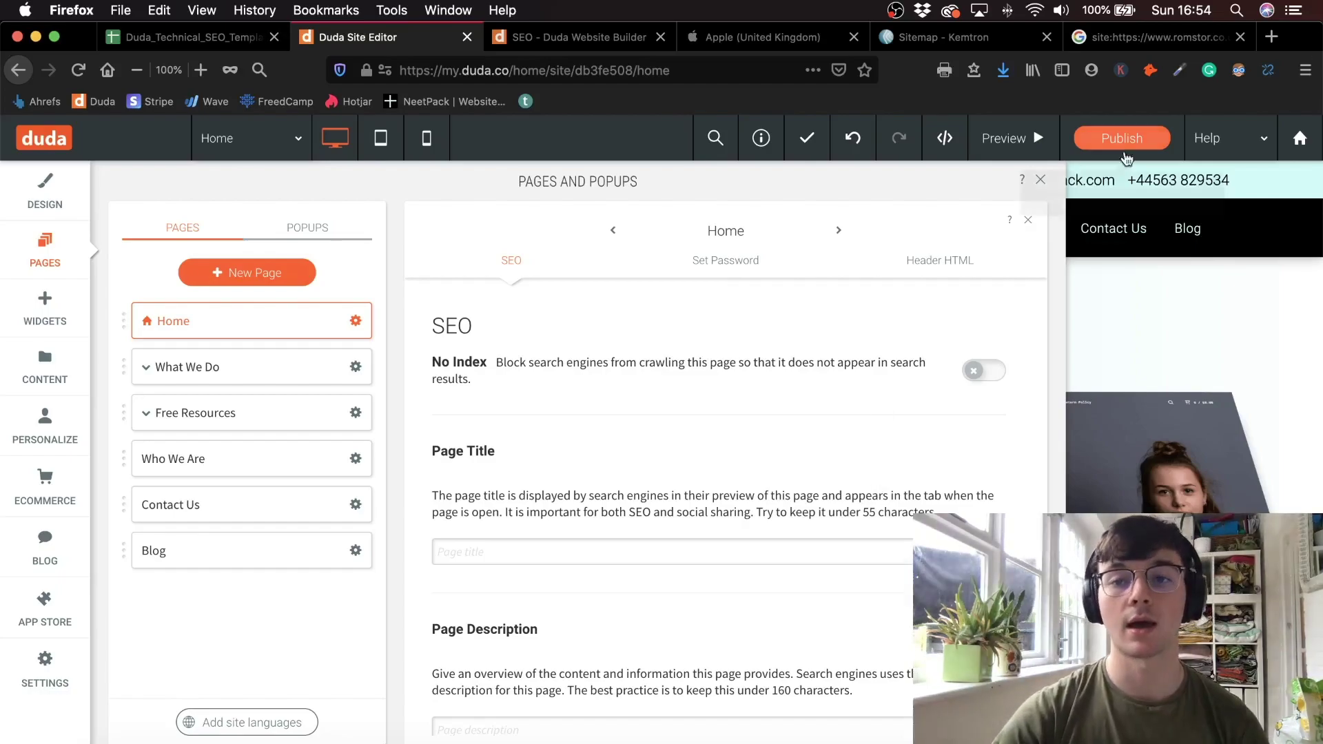
pyautogui.click(1041, 180)
pyautogui.click(1147, 37)
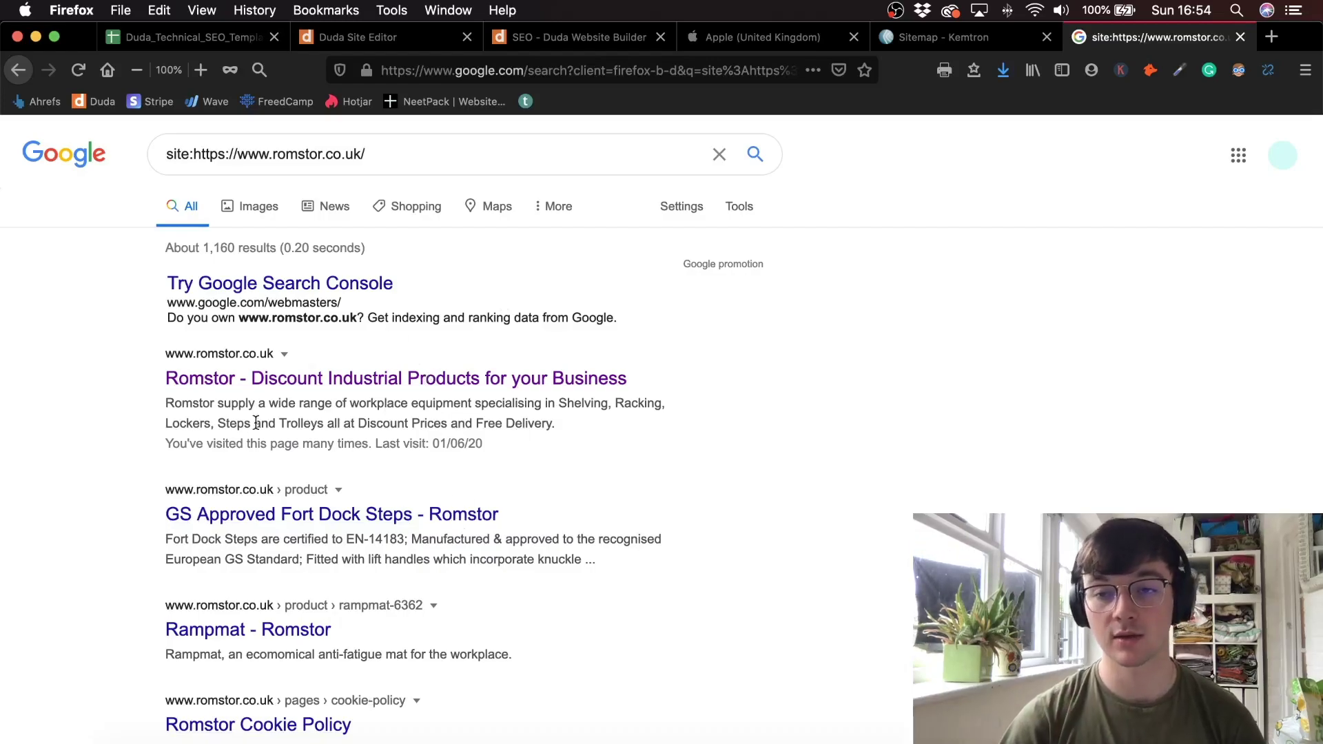
# - Glance at the romstor site: query and the checklist, then reopen the NeetPack homepage editor
pyautogui.moveTo(362, 151); pyautogui.dragTo(381, 163)
pyautogui.click(199, 151)
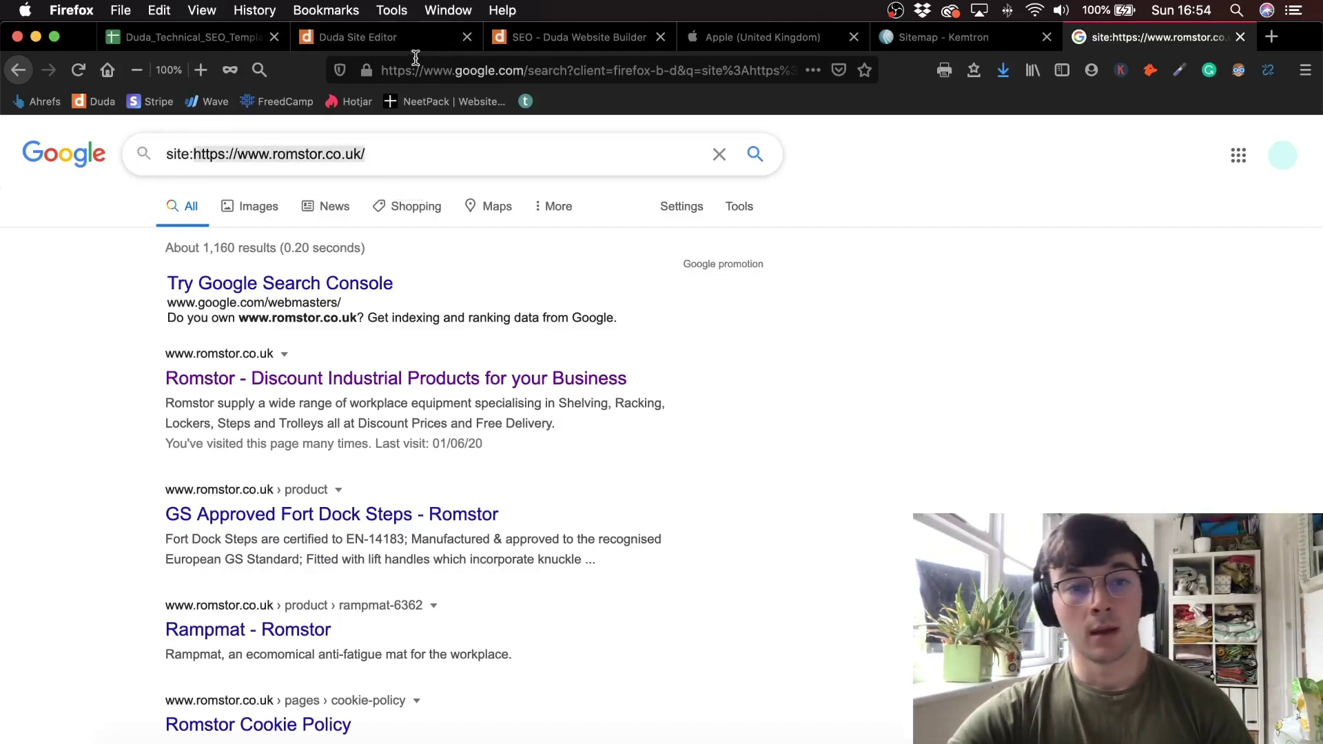
pyautogui.click(184, 36)
pyautogui.scroll(1, 251, 378)
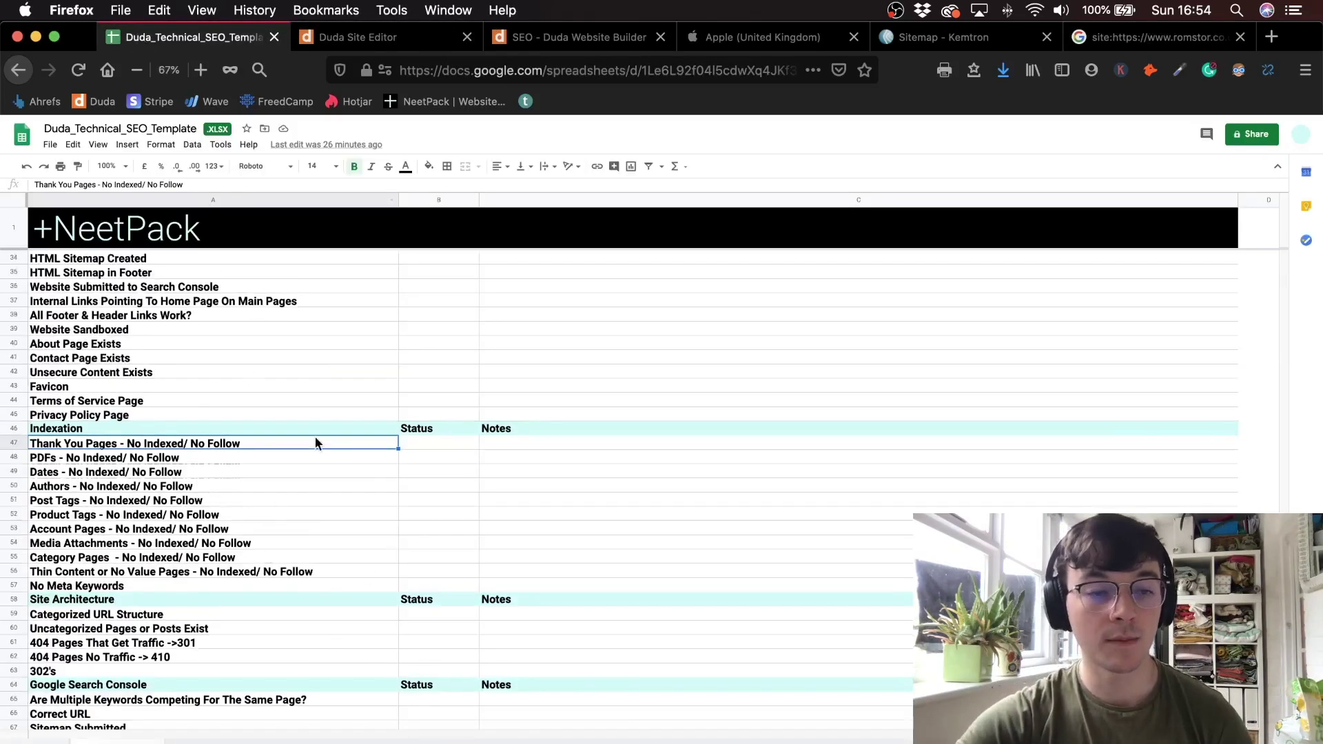
pyautogui.scroll(5, 341, 466)
pyautogui.scroll(1, 283, 432)
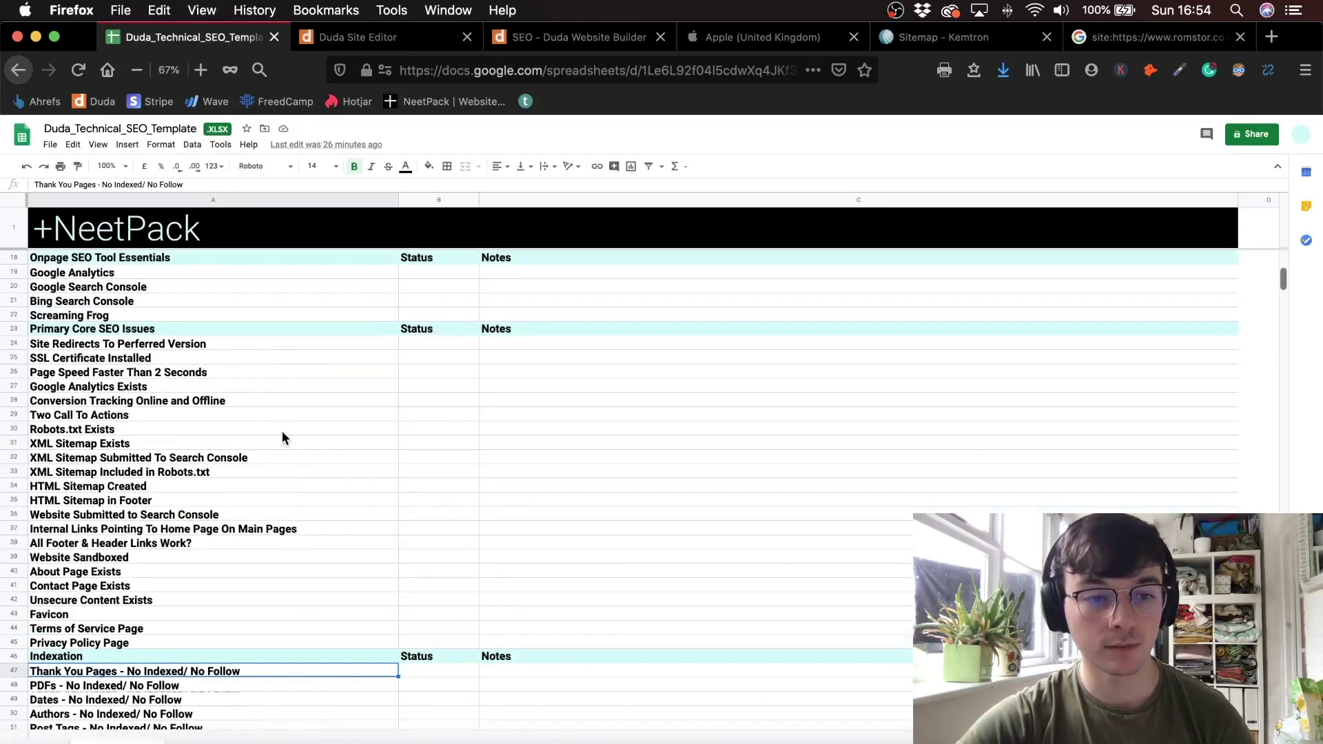
pyautogui.click(419, 36)
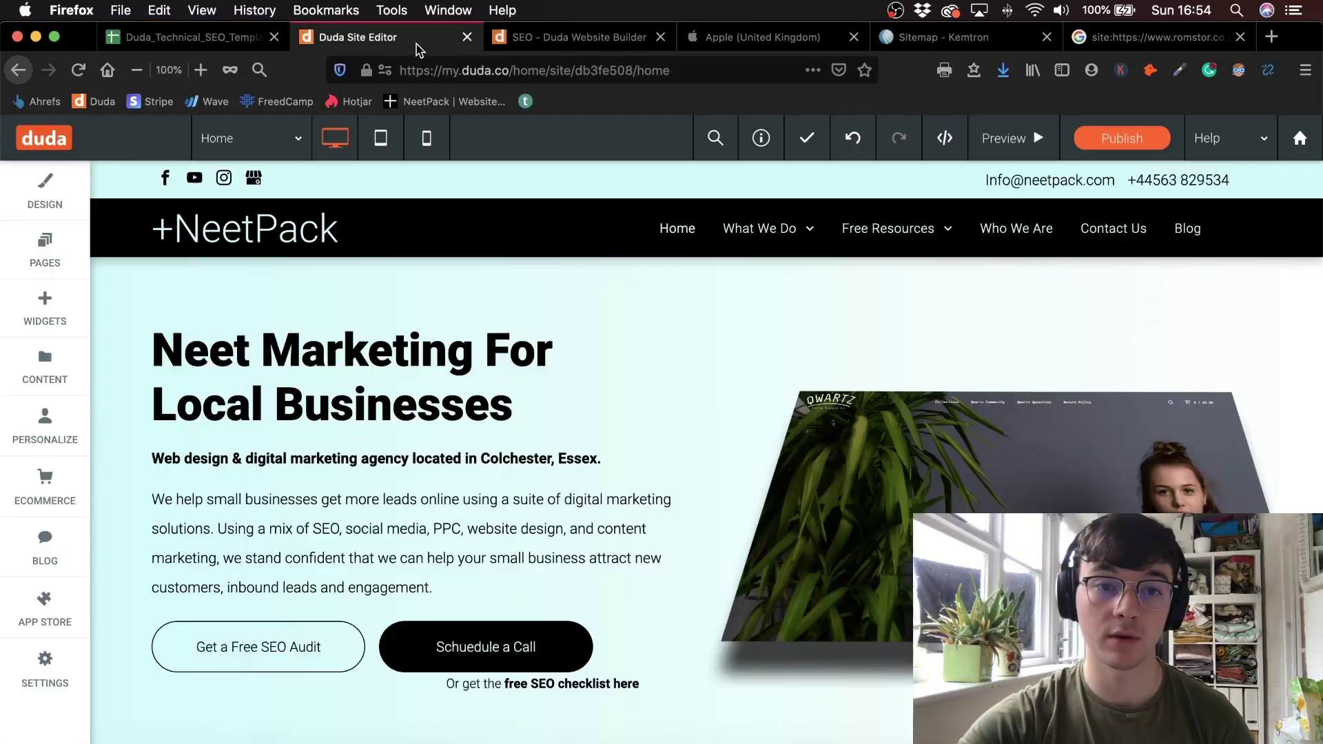
pyautogui.click(594, 36)
pyautogui.scroll(-2, 793, 441)
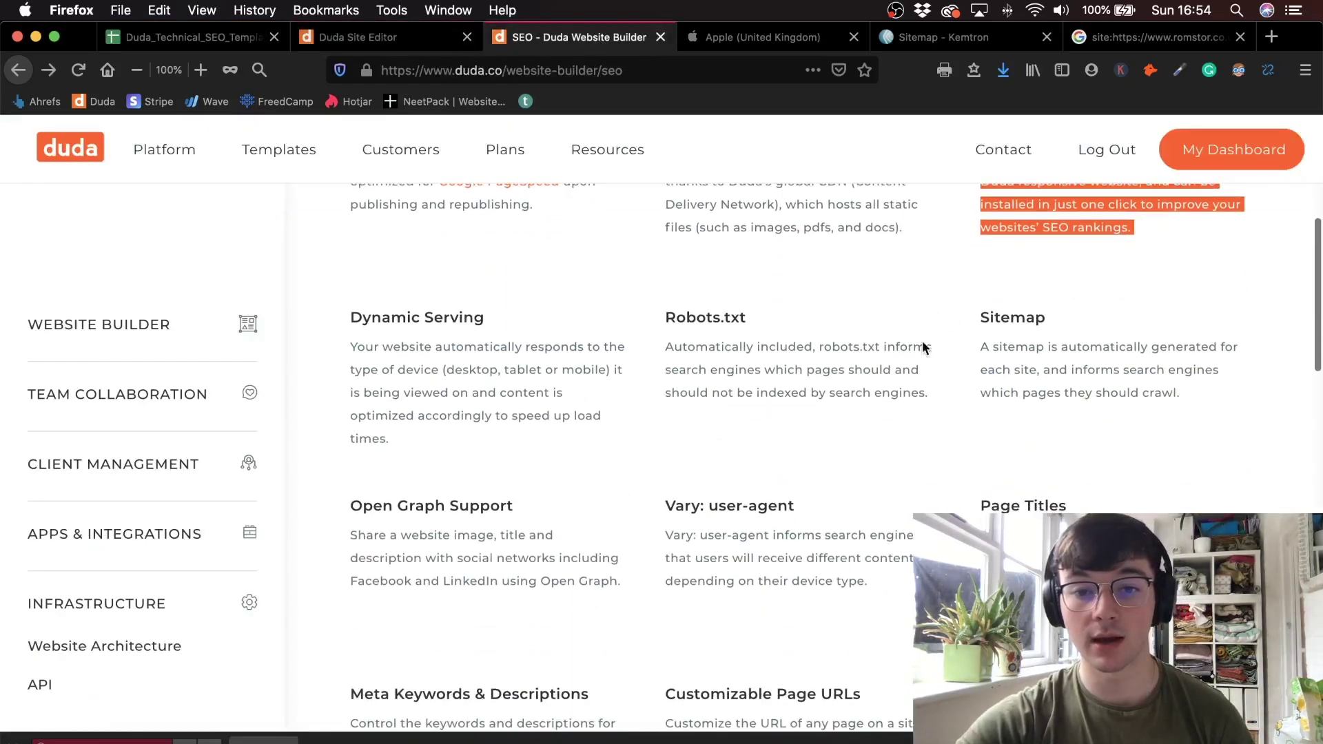
pyautogui.moveTo(969, 308); pyautogui.dragTo(975, 354)
pyautogui.click(1196, 395)
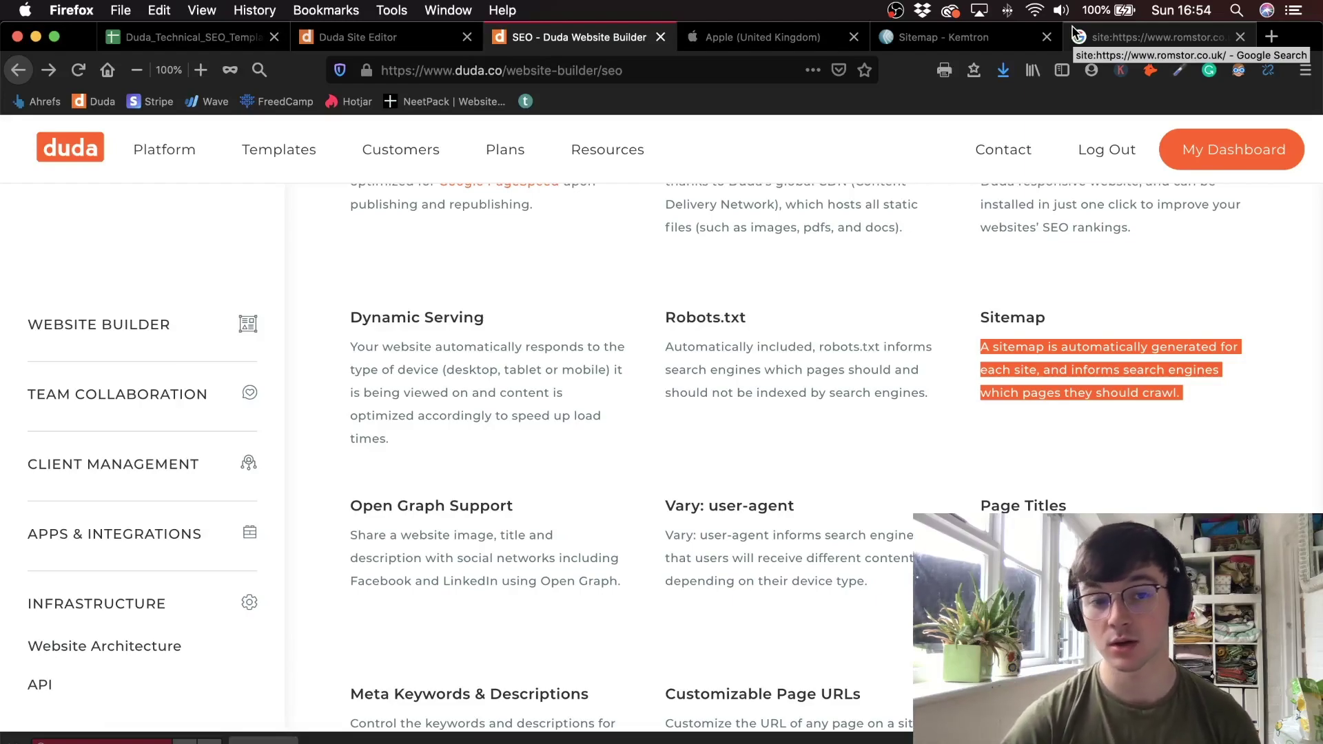
pyautogui.moveTo(663, 344); pyautogui.dragTo(902, 393)
pyautogui.moveTo(972, 343); pyautogui.dragTo(1193, 443)
pyautogui.click(378, 44)
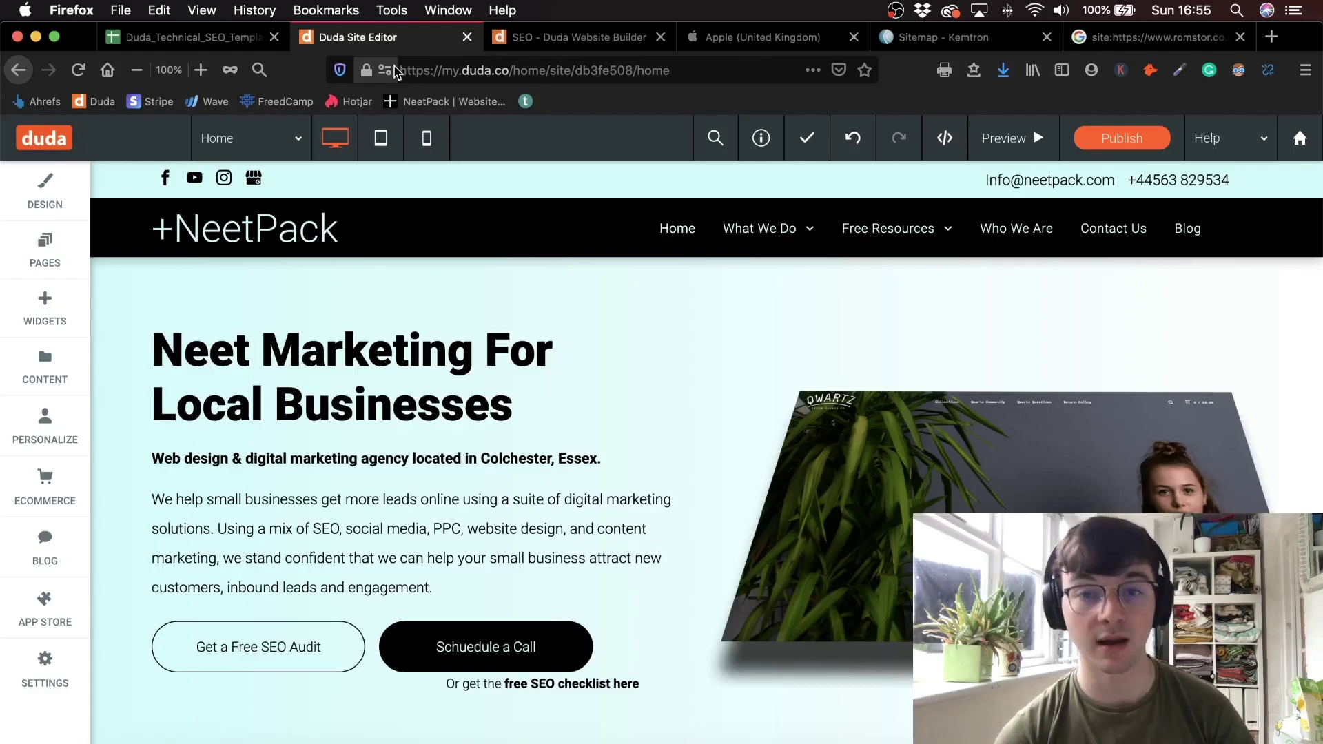
# - Find the No Meta Keywords item in the SEO checklist spreadsheet
pyautogui.click(200, 38)
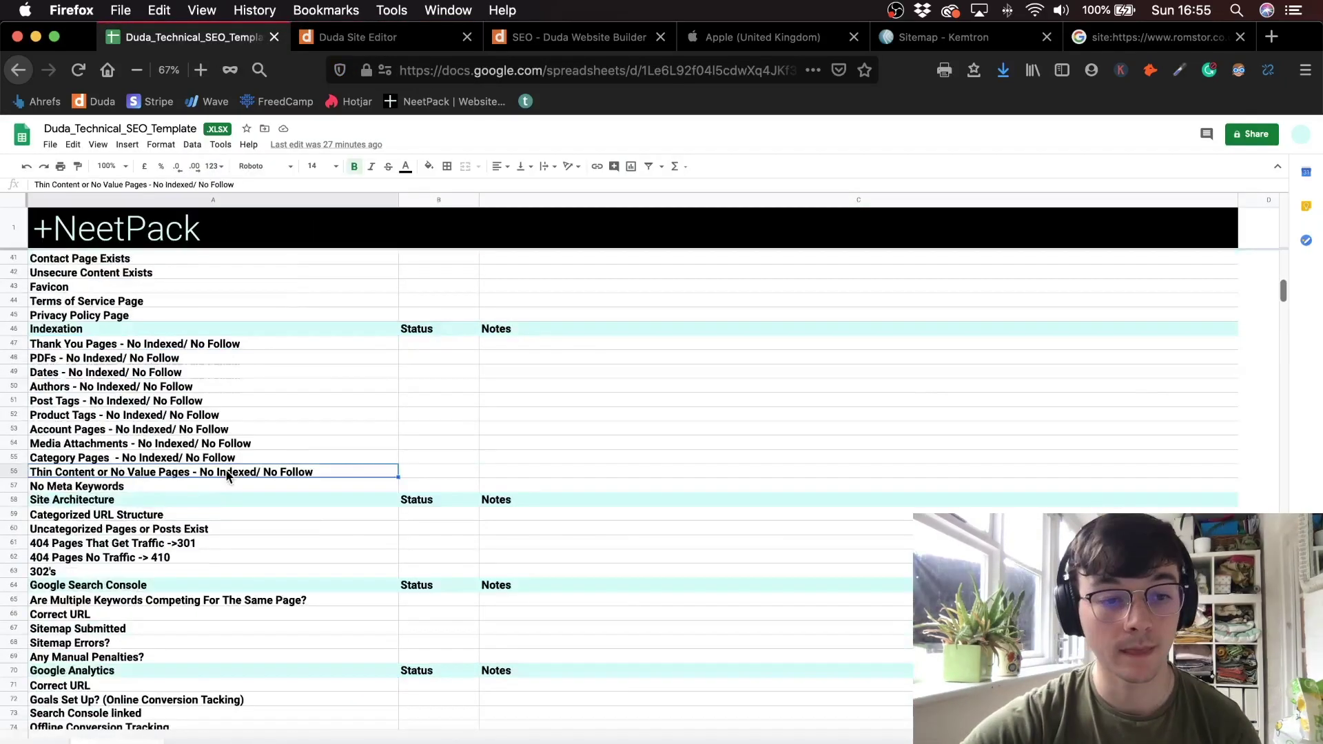
pyautogui.scroll(-1, 227, 475)
pyautogui.click(226, 469)
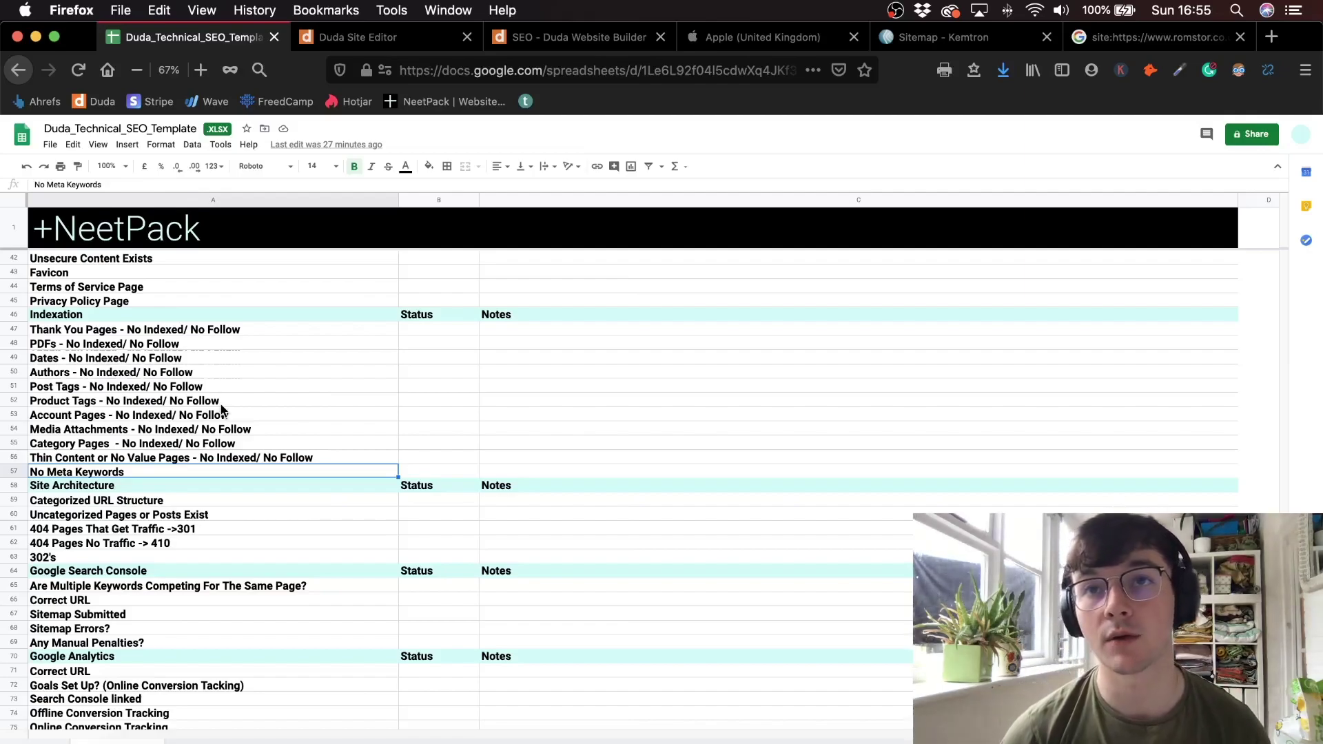
# - Confirm the Duda Home page's Page keywords field is empty in its SEO settings, then return to the spreadsheet
pyautogui.click(370, 37)
pyautogui.click(46, 252)
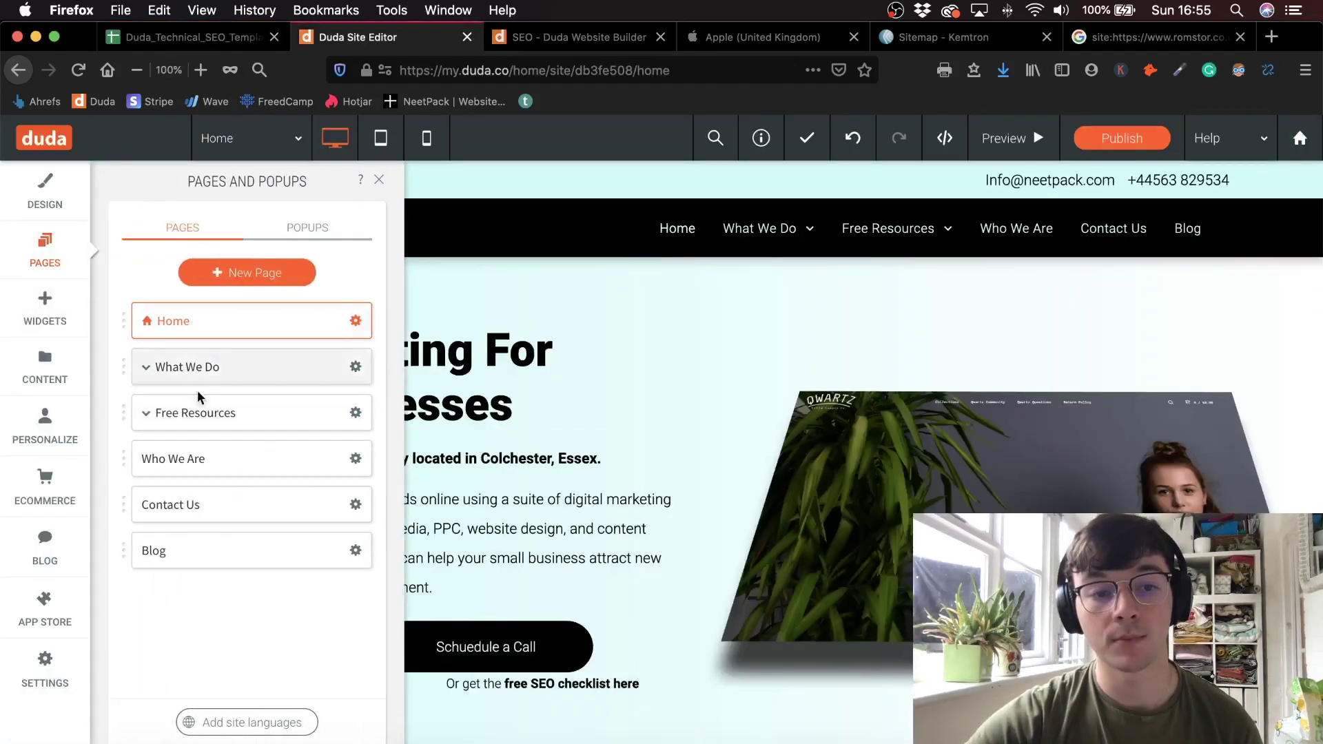
pyautogui.click(356, 321)
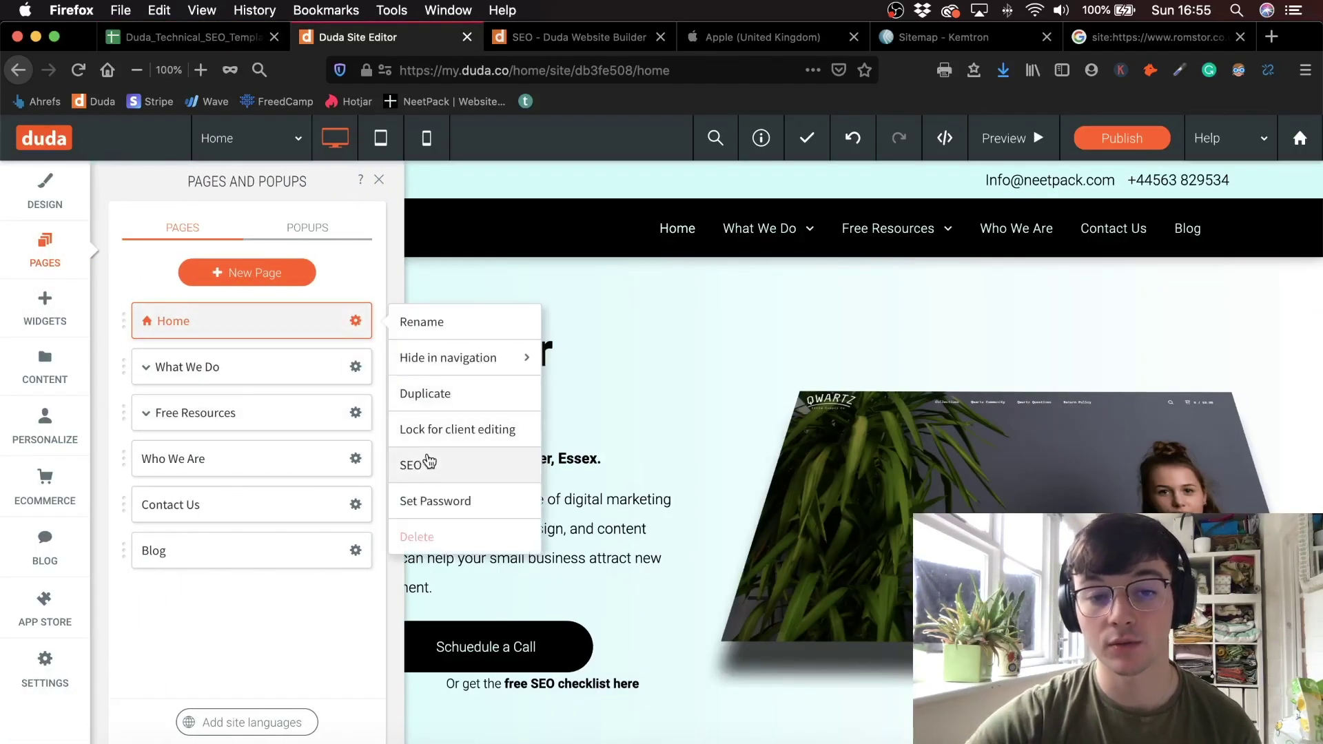
pyautogui.click(422, 466)
pyautogui.scroll(-10, 609, 498)
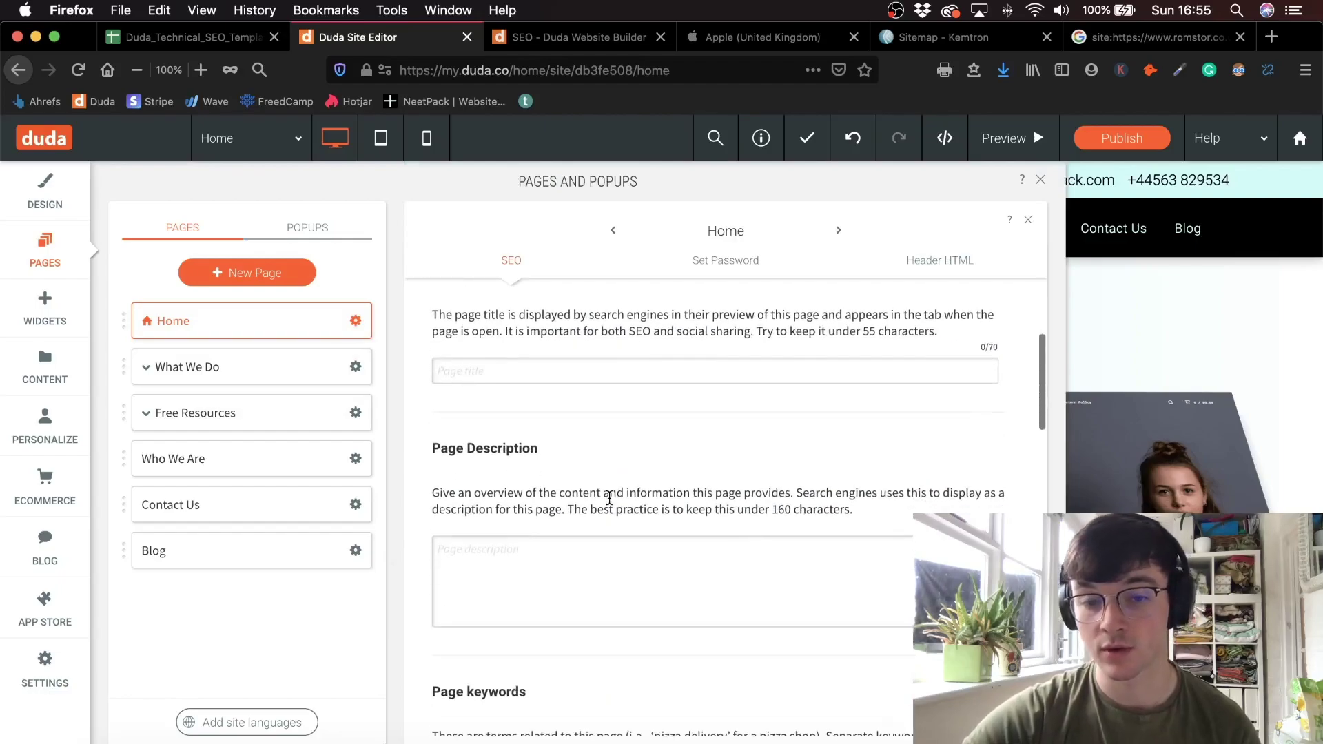
pyautogui.scroll(2, 567, 386)
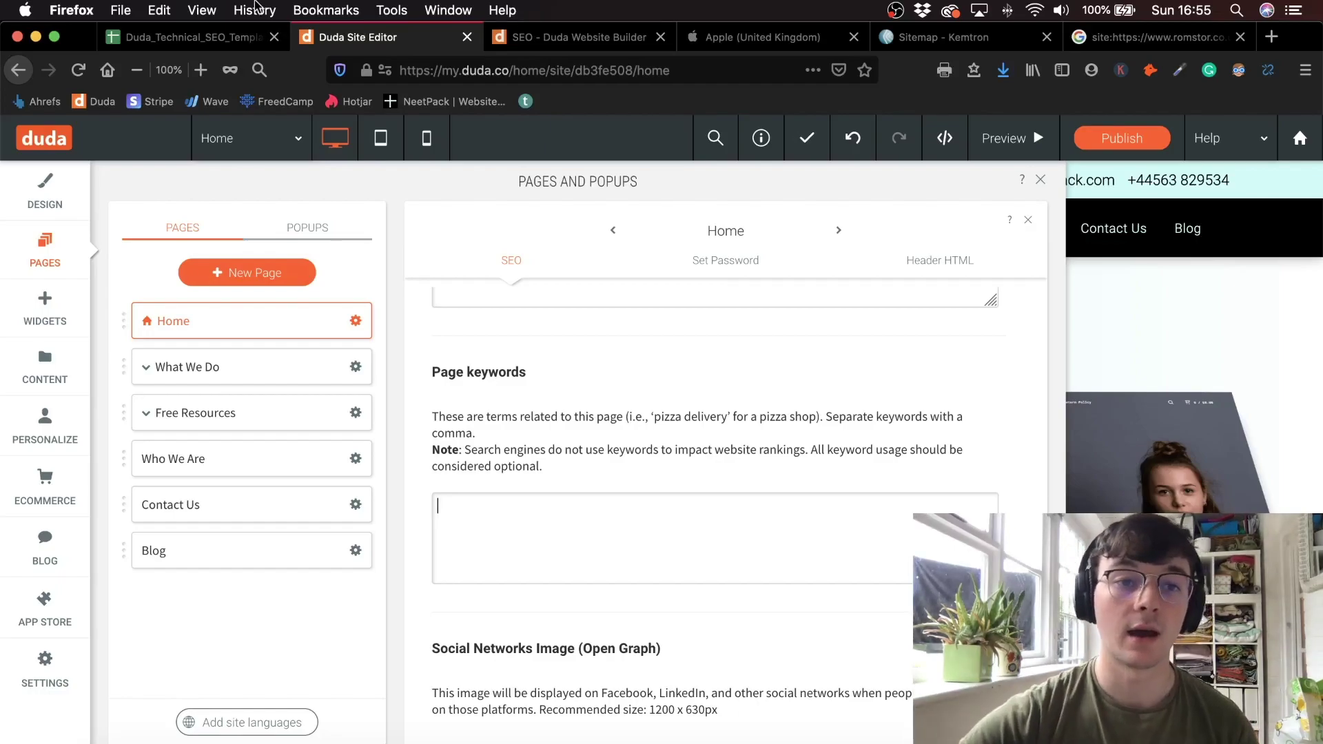
pyautogui.click(255, 36)
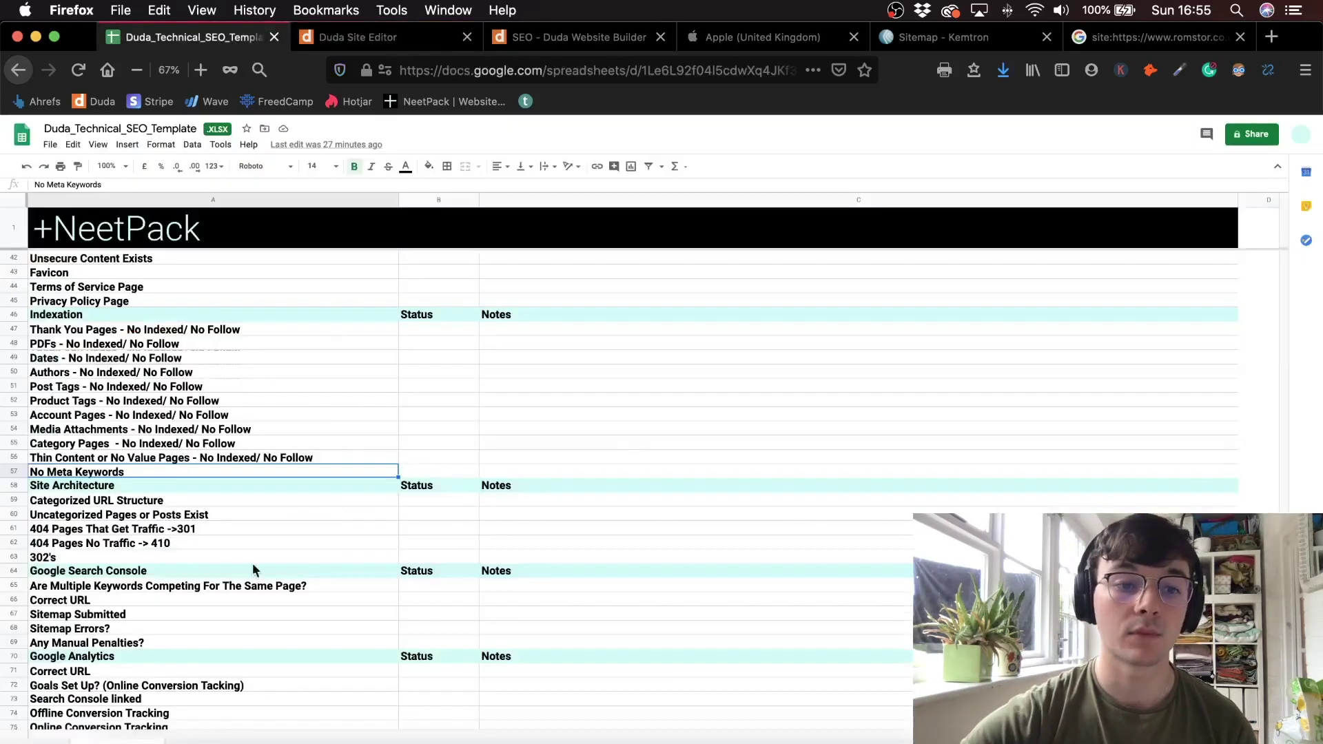
# - Fill the Status cells for No Meta Keywords and Post Tags red
pyautogui.click(435, 470)
pyautogui.write('x')
pyautogui.click(467, 505)
pyautogui.click(436, 467)
pyautogui.write('z')
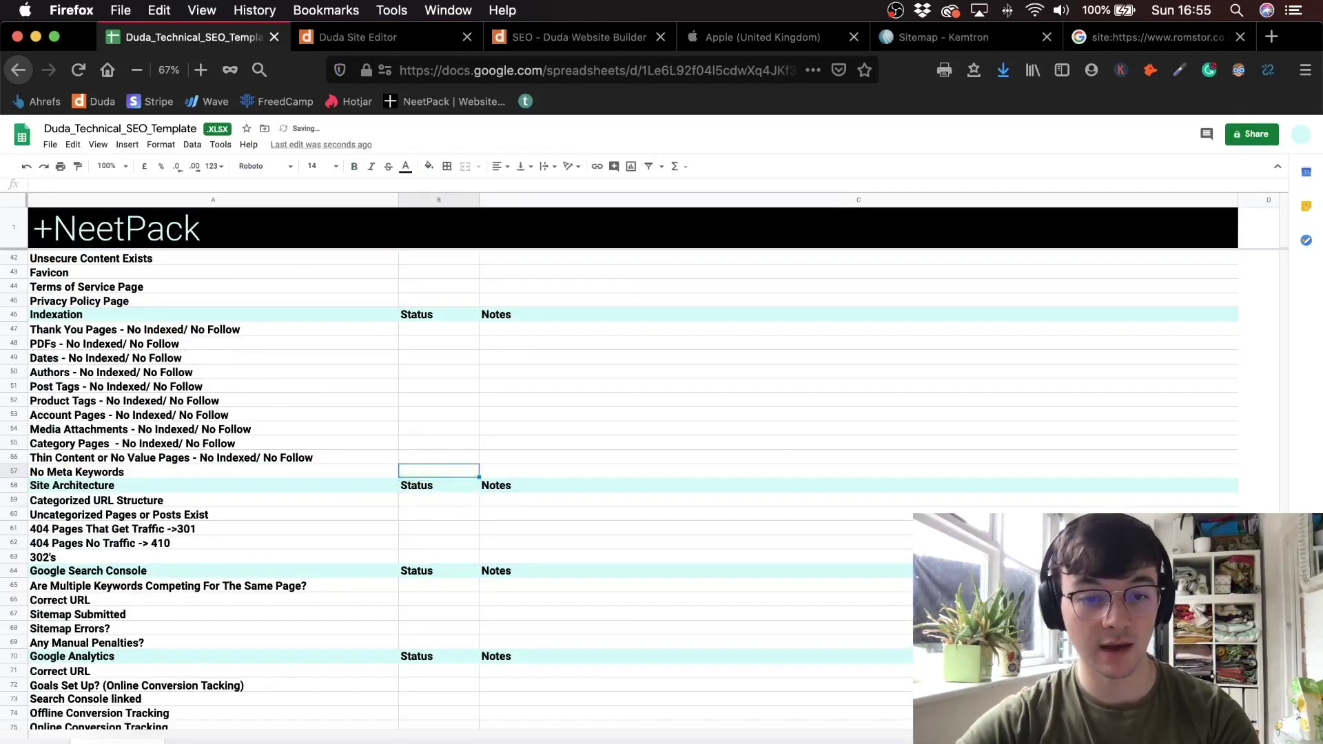
pyautogui.click(471, 390)
pyautogui.write('z')
pyautogui.click(486, 427)
pyautogui.click(458, 386)
pyautogui.write('z')
pyautogui.click(441, 423)
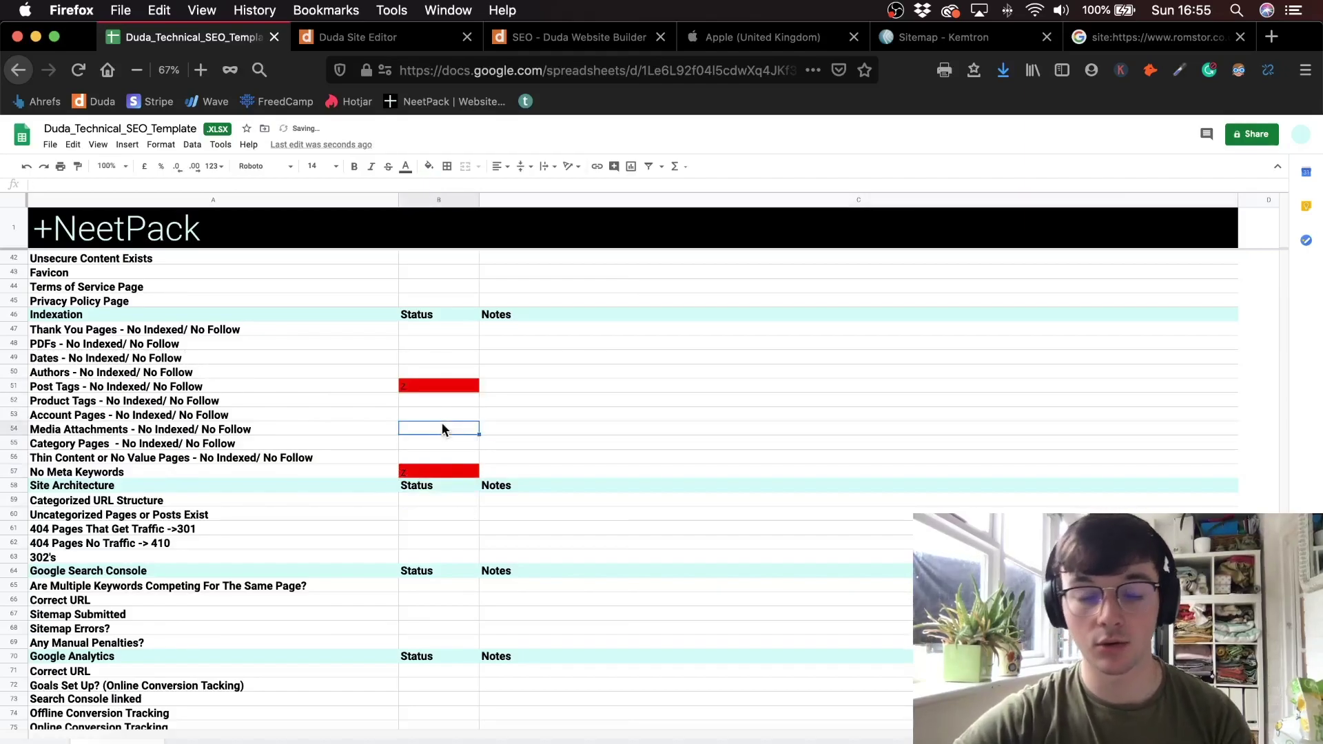
pyautogui.click(439, 457)
# - Review the Site Architecture items A59:A63, then expand What We Do subpages in Duda
pyautogui.click(332, 529)
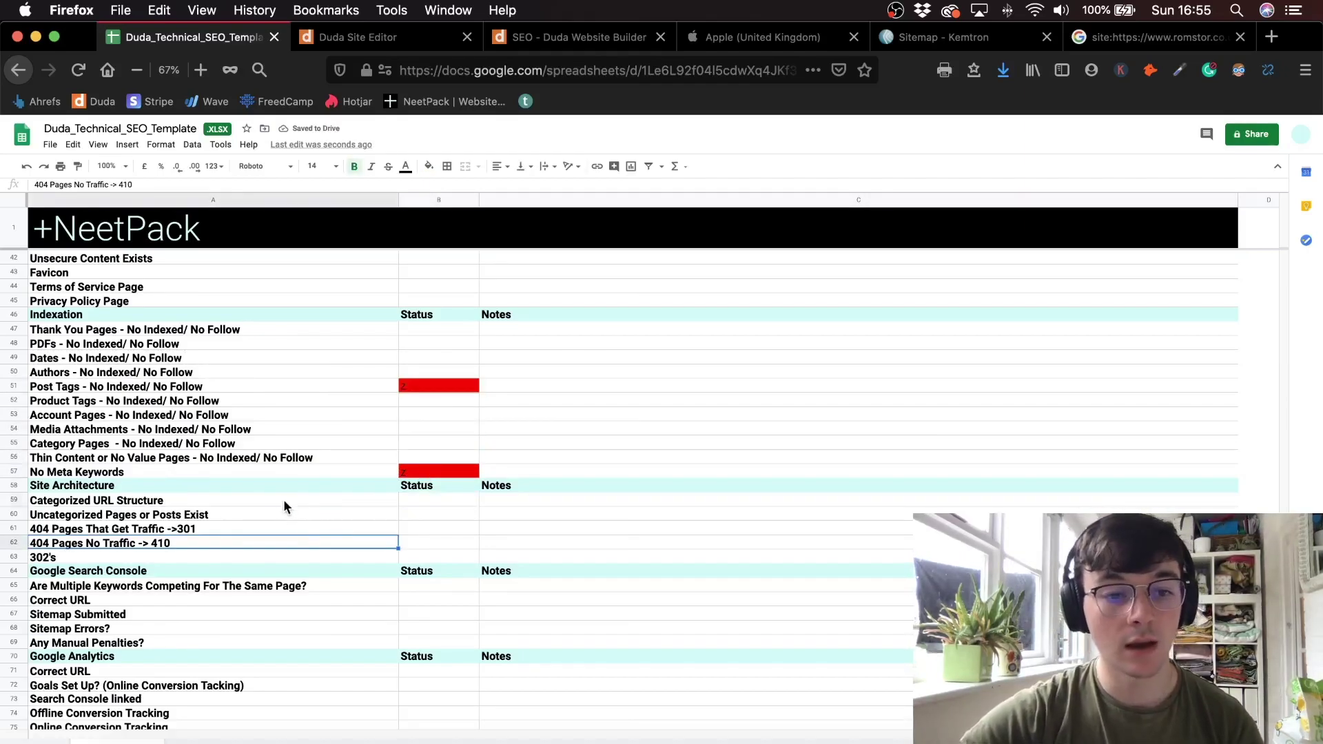
pyautogui.moveTo(283, 499); pyautogui.dragTo(283, 560)
pyautogui.scroll(-2, 273, 489)
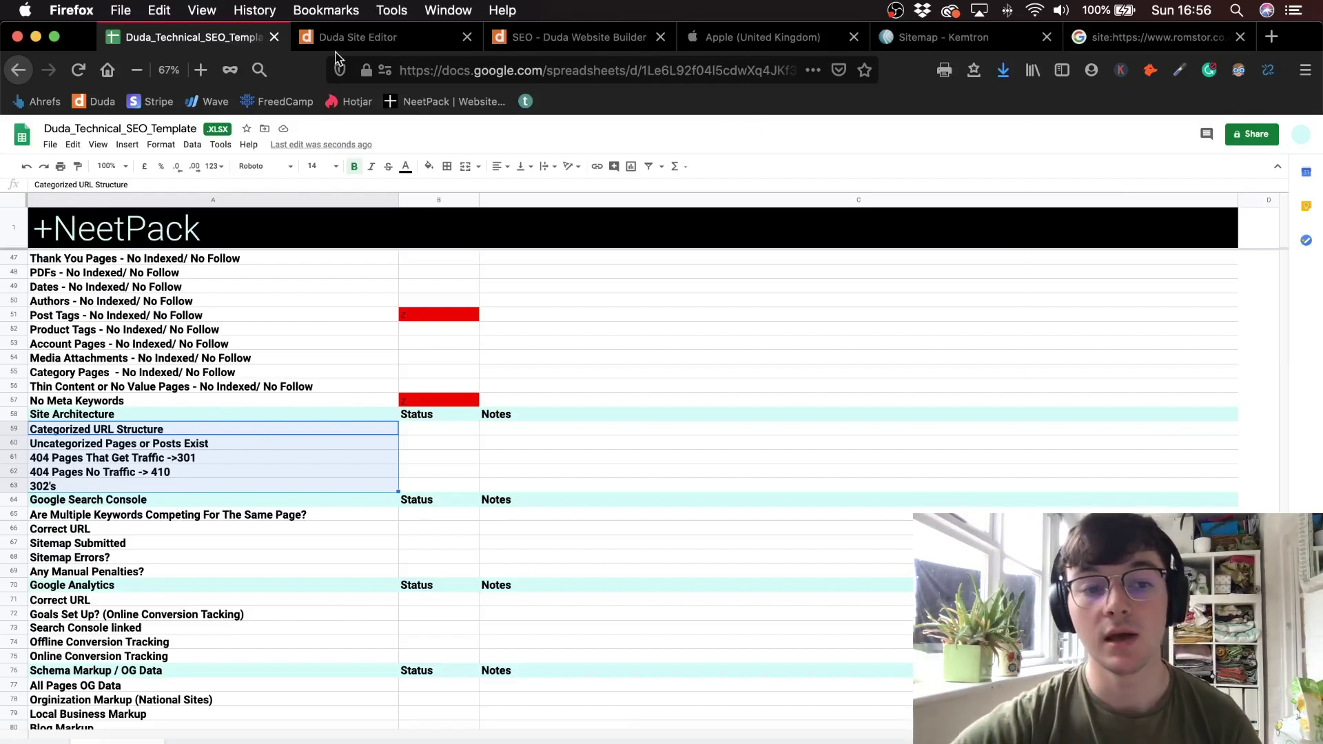
pyautogui.click(162, 503)
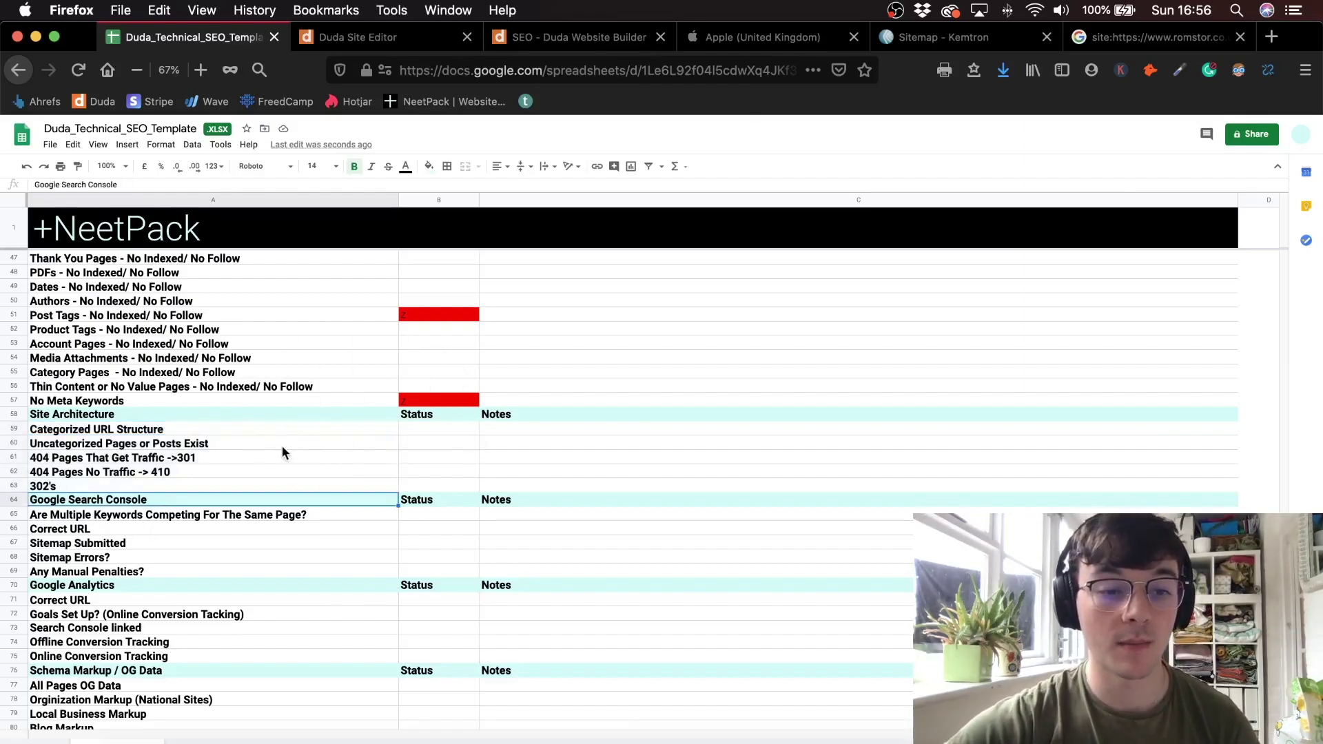
pyautogui.moveTo(283, 446); pyautogui.dragTo(277, 481)
pyautogui.click(225, 431)
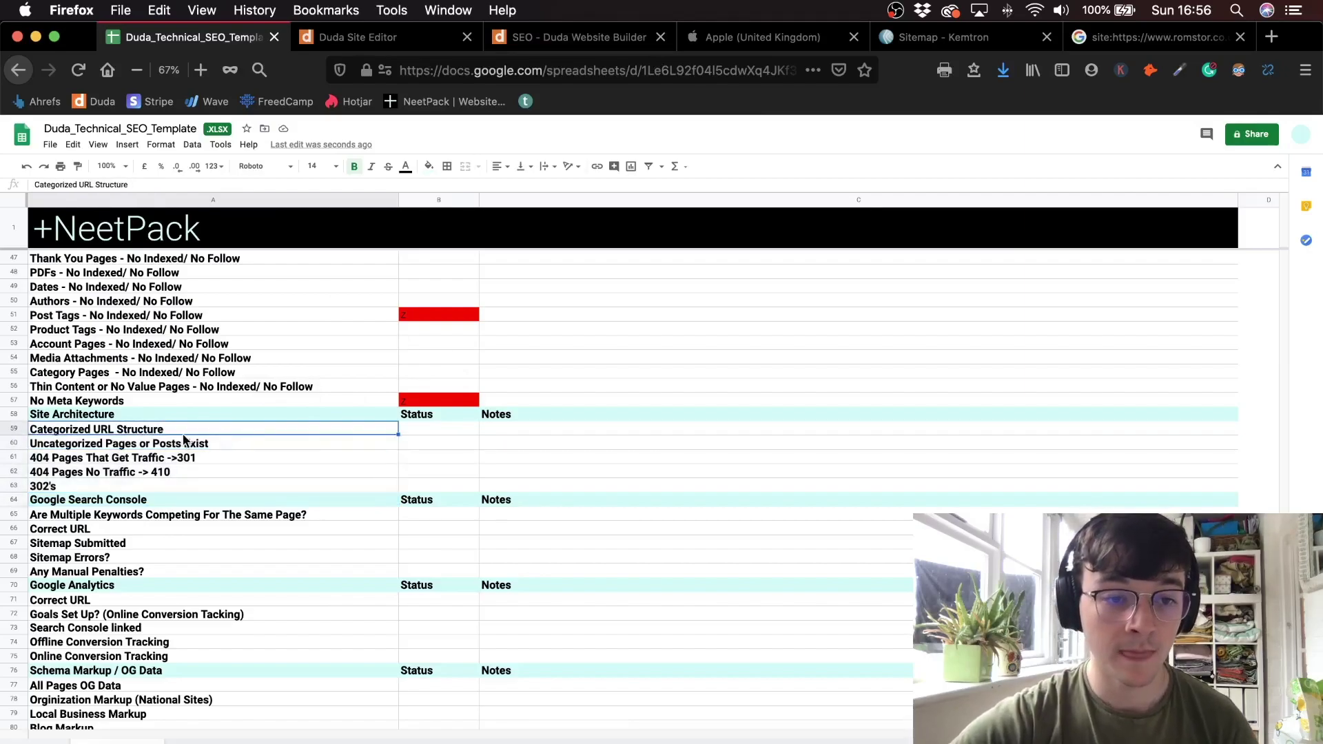
pyautogui.click(403, 38)
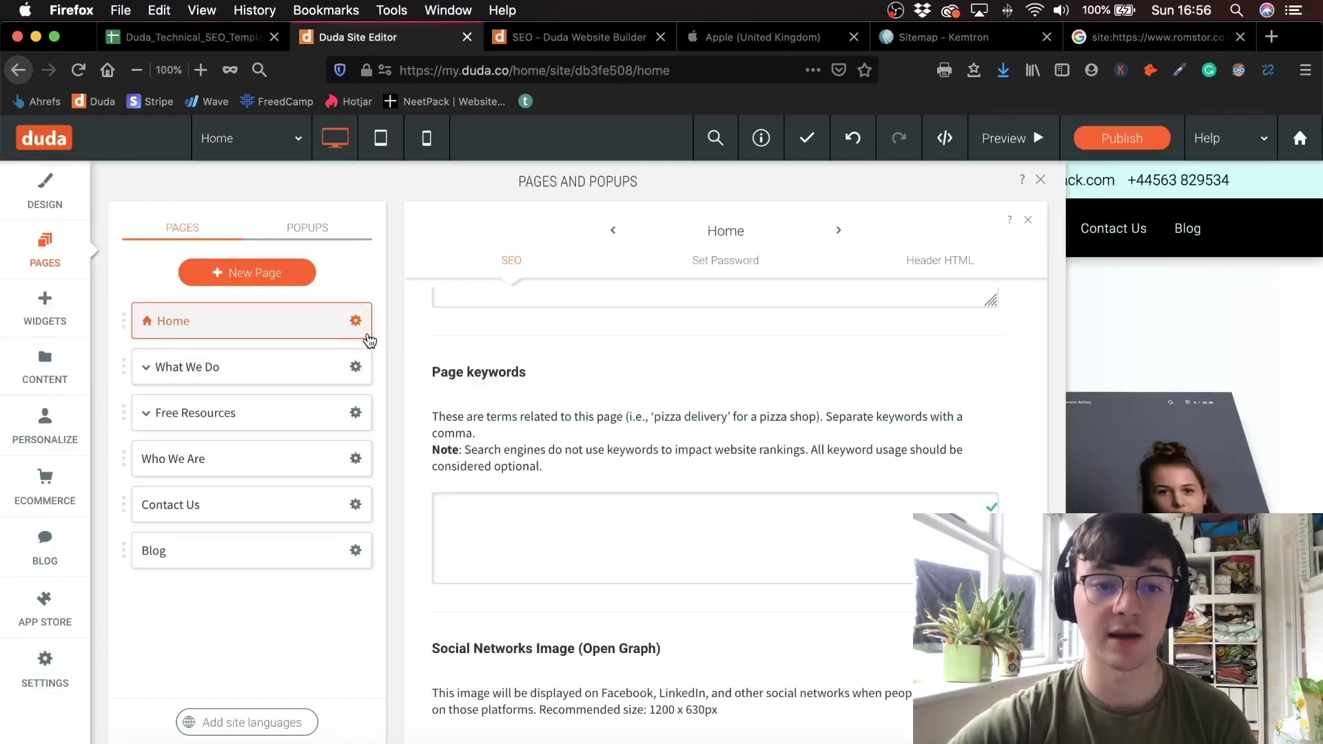
pyautogui.click(146, 367)
# - Check the What We Do page URL in its SEO settings, leave it unchanged, and start a new page
pyautogui.click(147, 367)
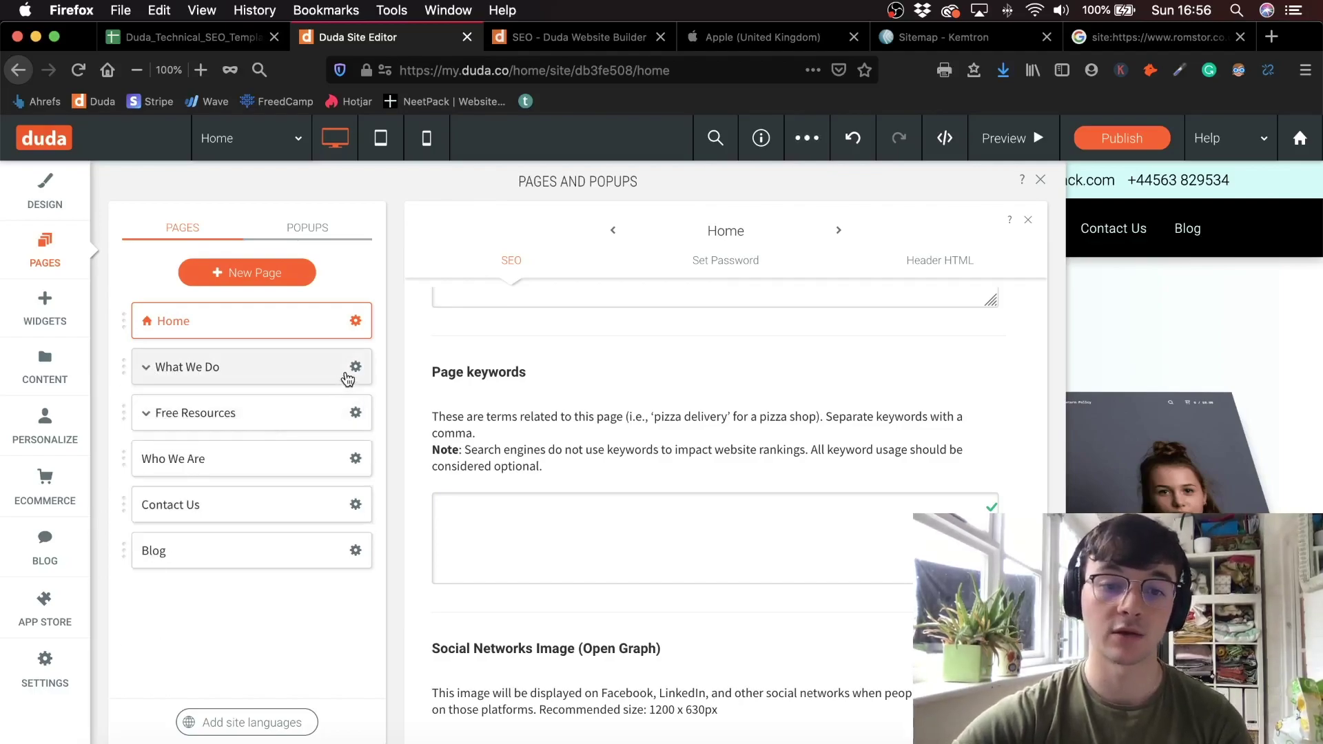
pyautogui.scroll(10, 591, 413)
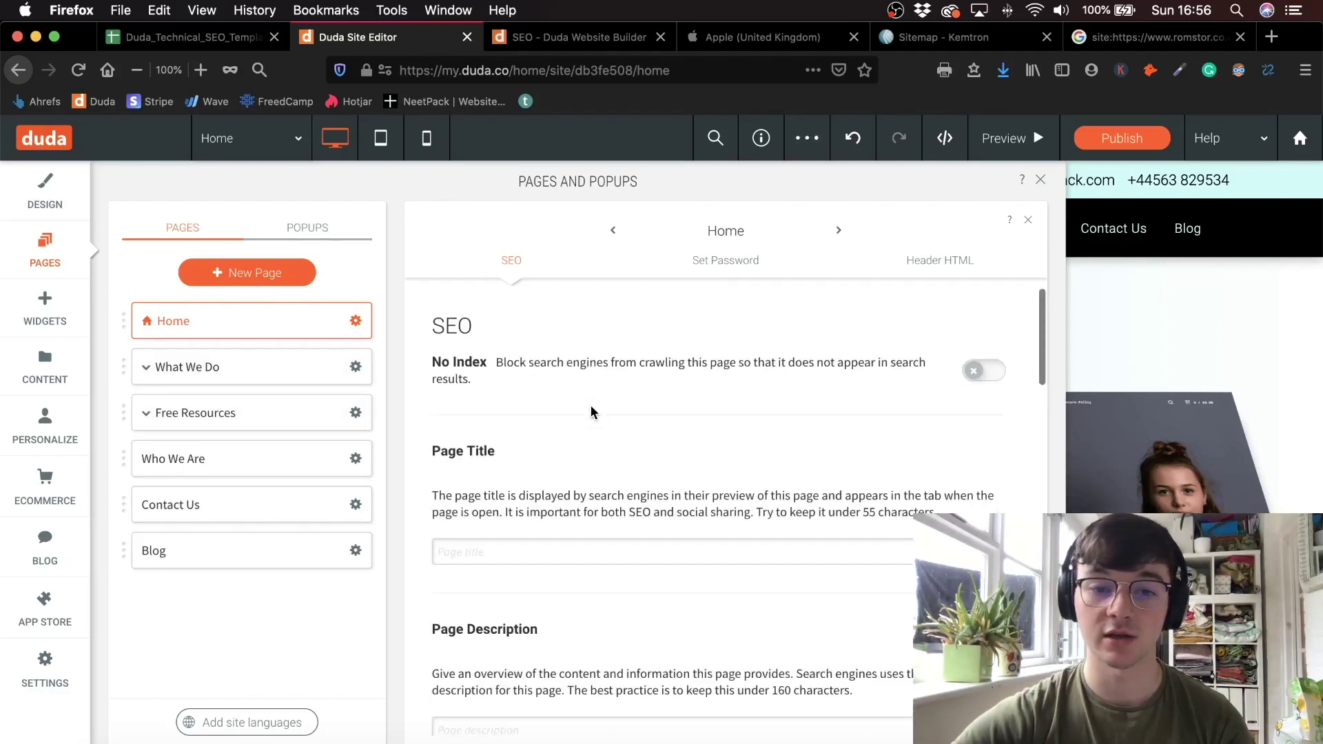
pyautogui.click(356, 367)
pyautogui.click(461, 549)
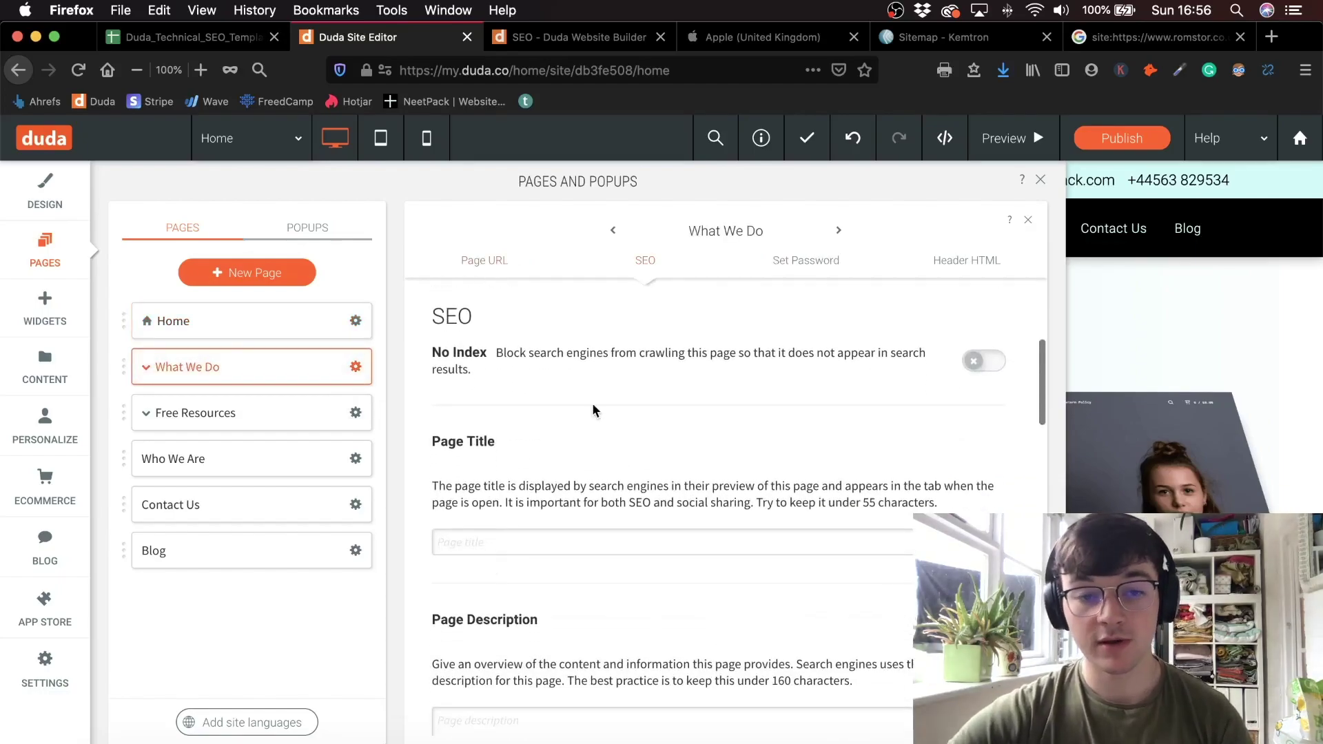
pyautogui.scroll(5, 593, 405)
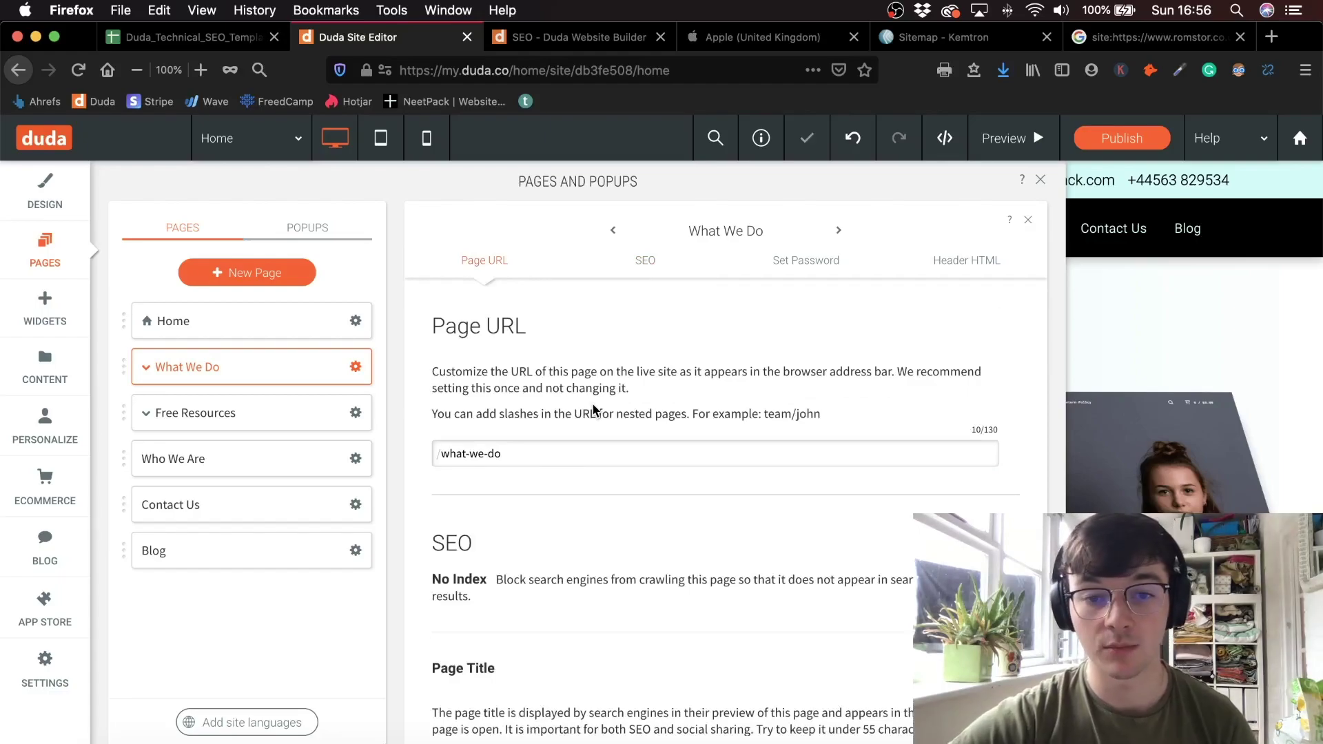
pyautogui.tripleClick(536, 456)
pyautogui.click(681, 373)
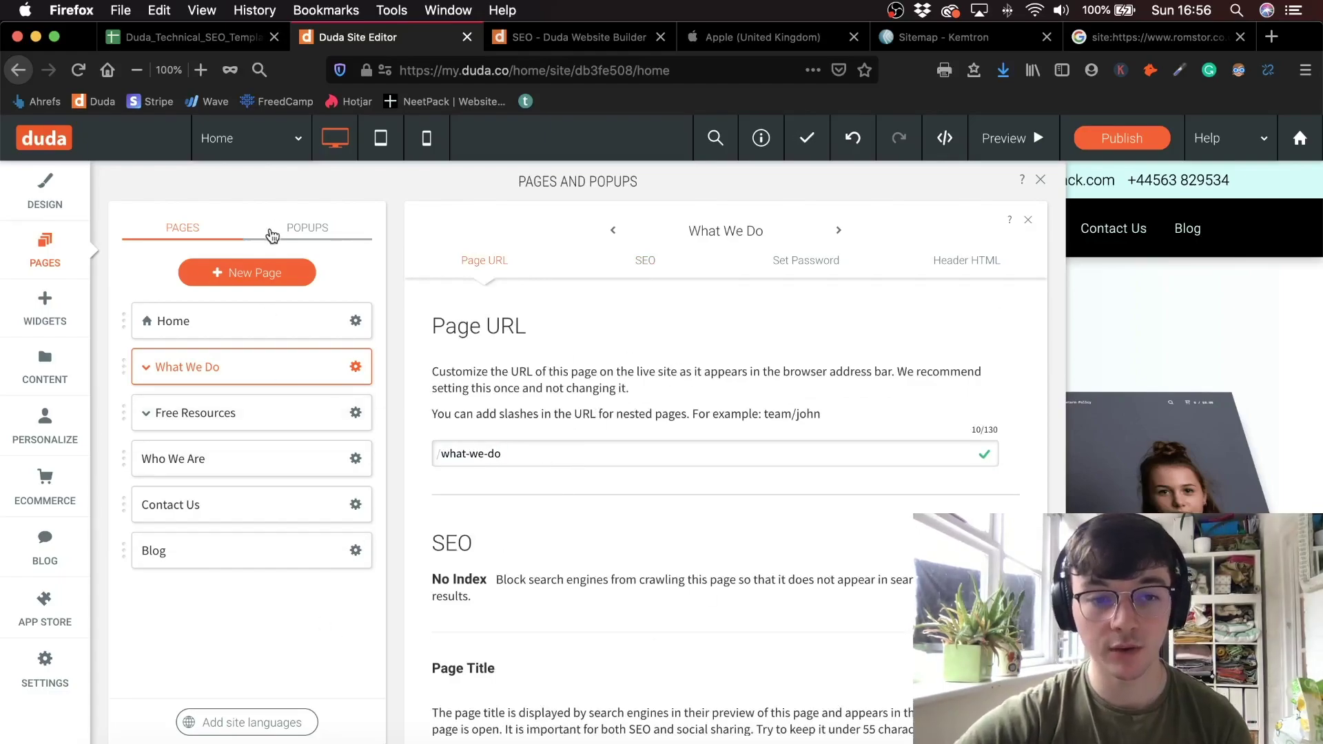
pyautogui.click(261, 275)
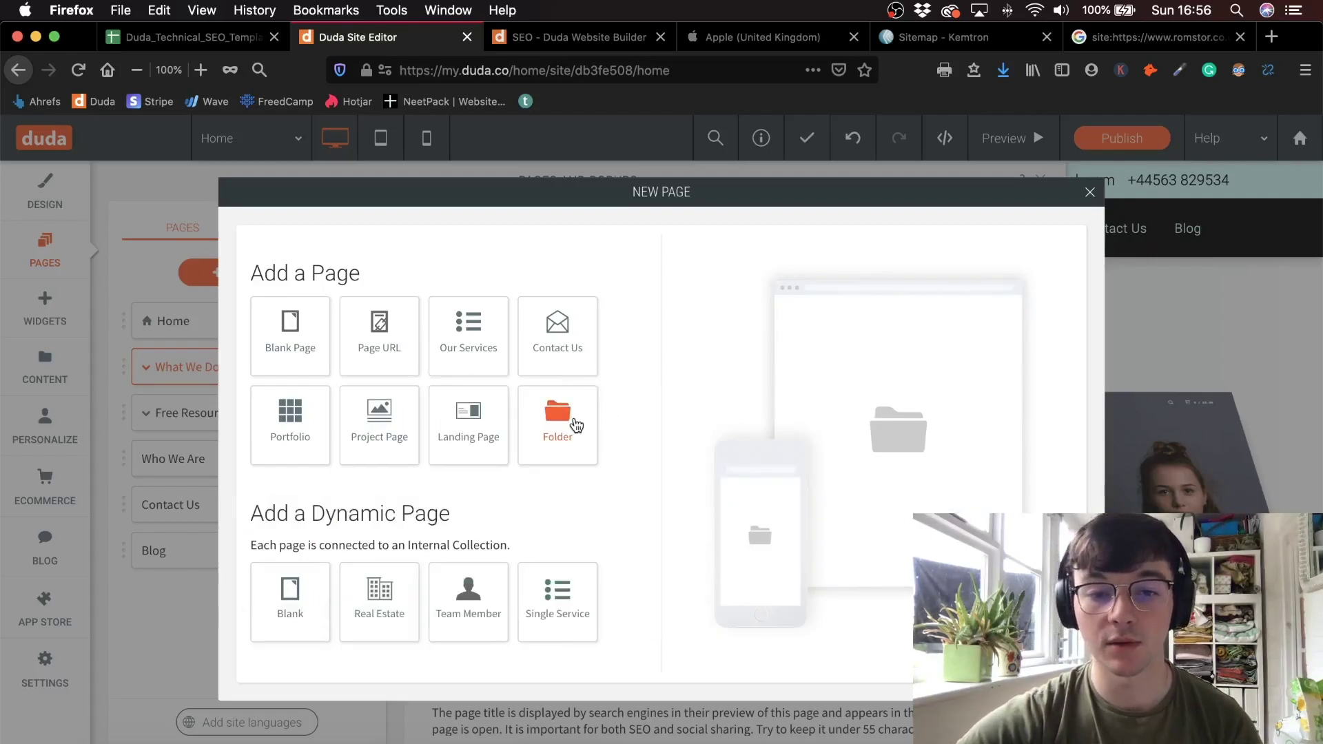
# - Add a new folder named 'Legal Pages' to the site
pyautogui.click(578, 425)
pyautogui.doubleClick(522, 348)
pyautogui.press('BackSpace')
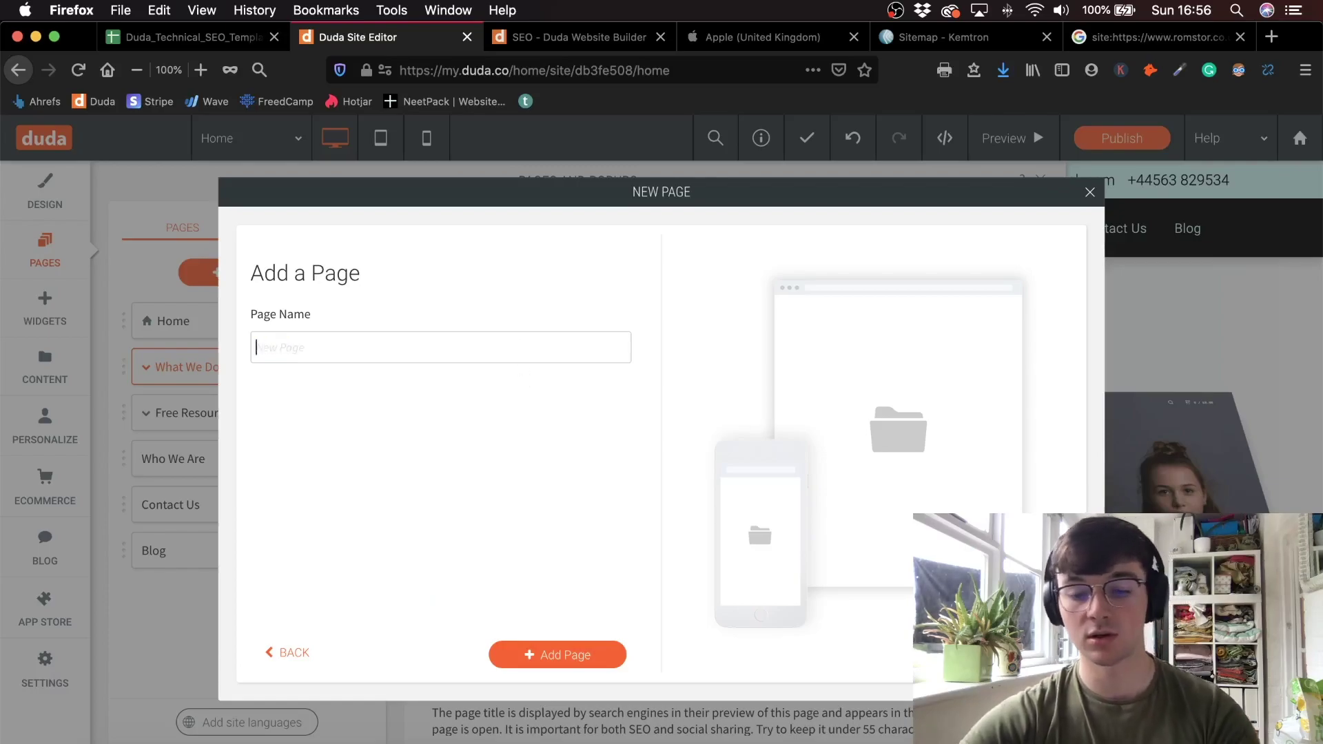
pyautogui.write('LE')
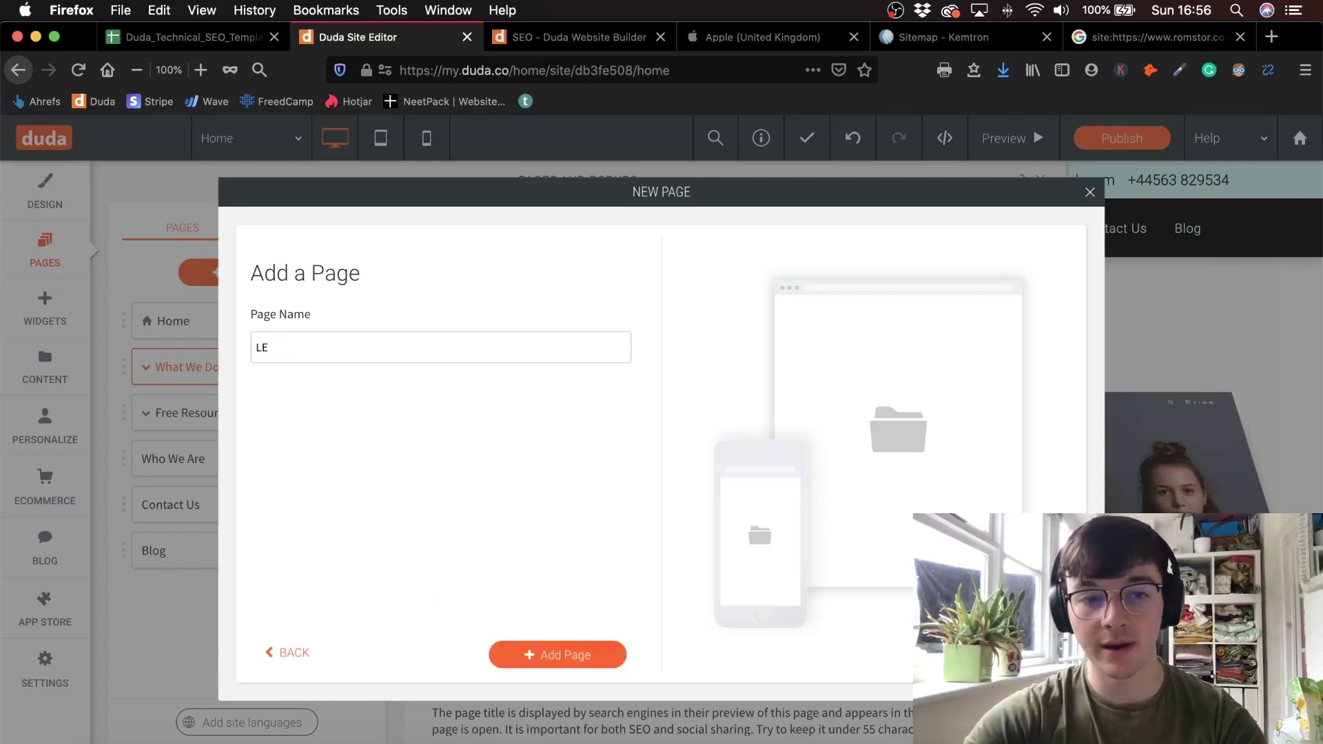
pyautogui.write('egal')
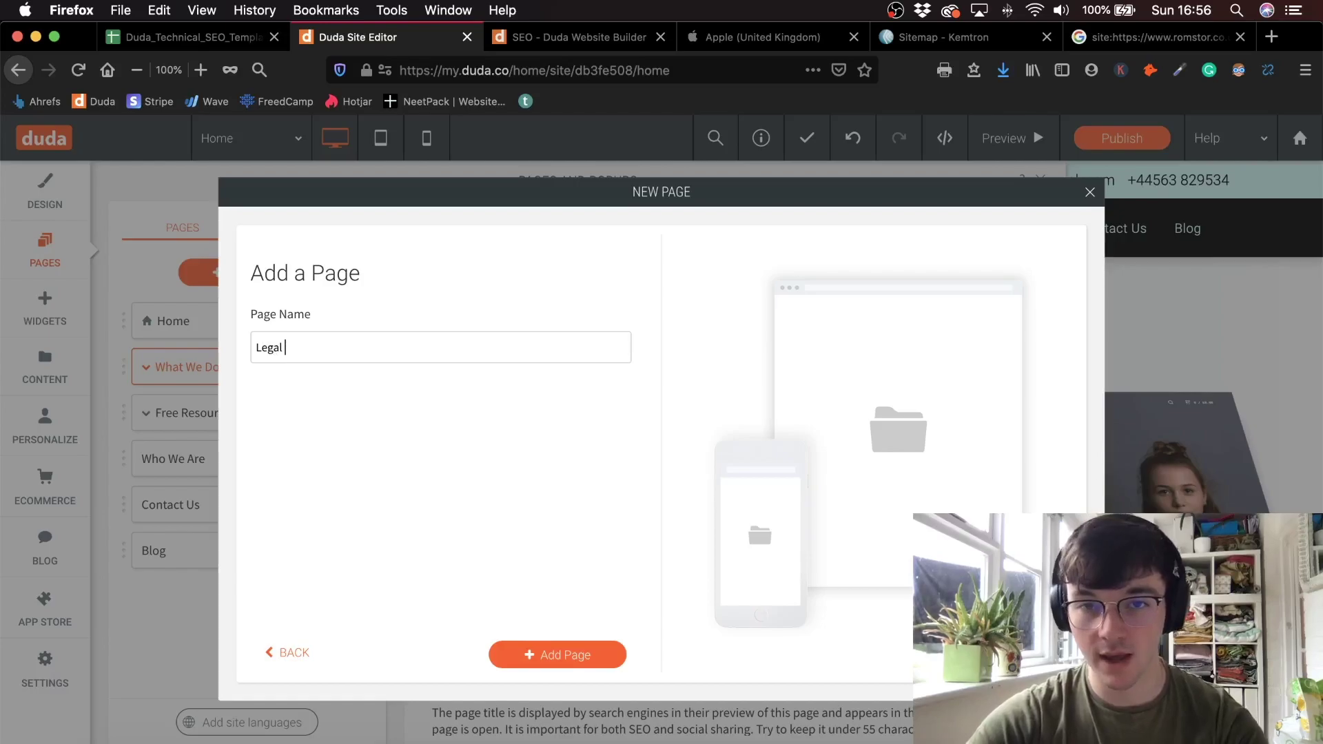
pyautogui.write(' Privacy')
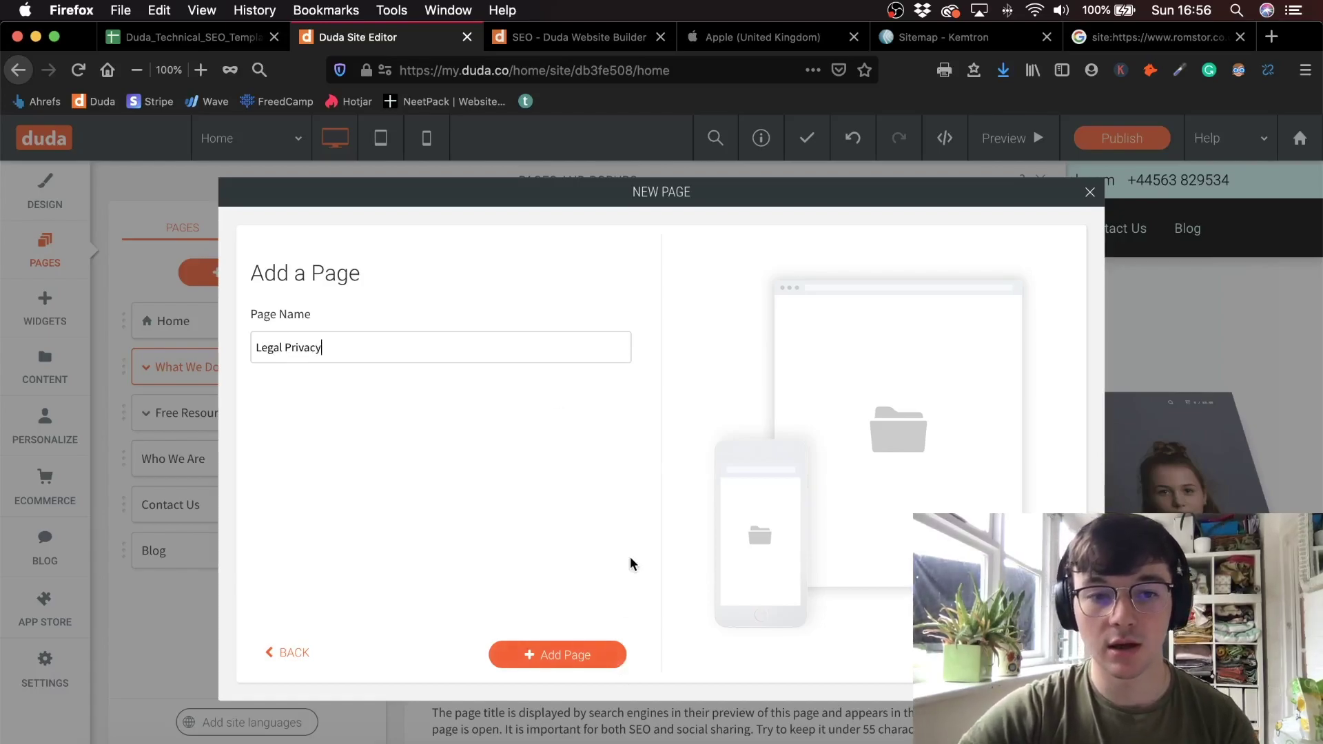
pyautogui.press('BackSpace')
pyautogui.press('BackSpace')
pyautogui.press('BackSpace')
pyautogui.press('BackSpace')
pyautogui.press('BackSpace')
pyautogui.press('BackSpace')
pyautogui.write('ages')
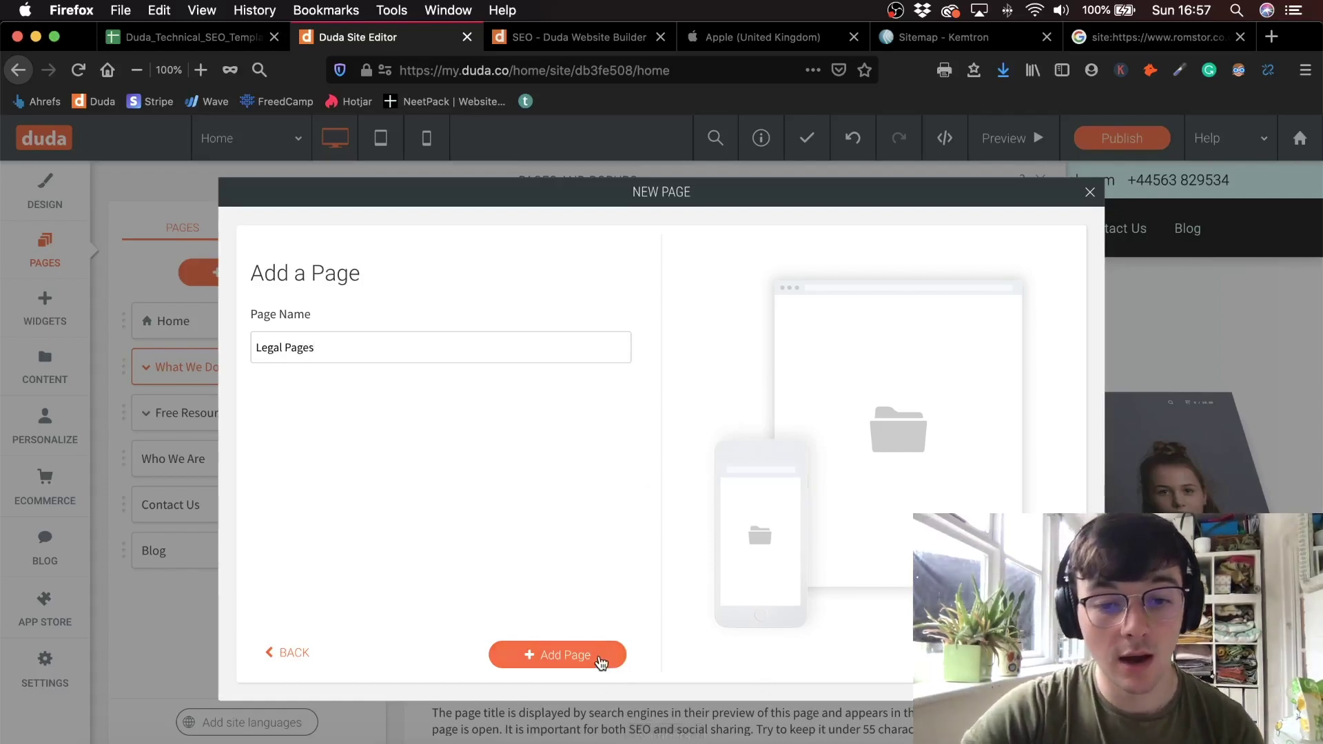
pyautogui.click(605, 660)
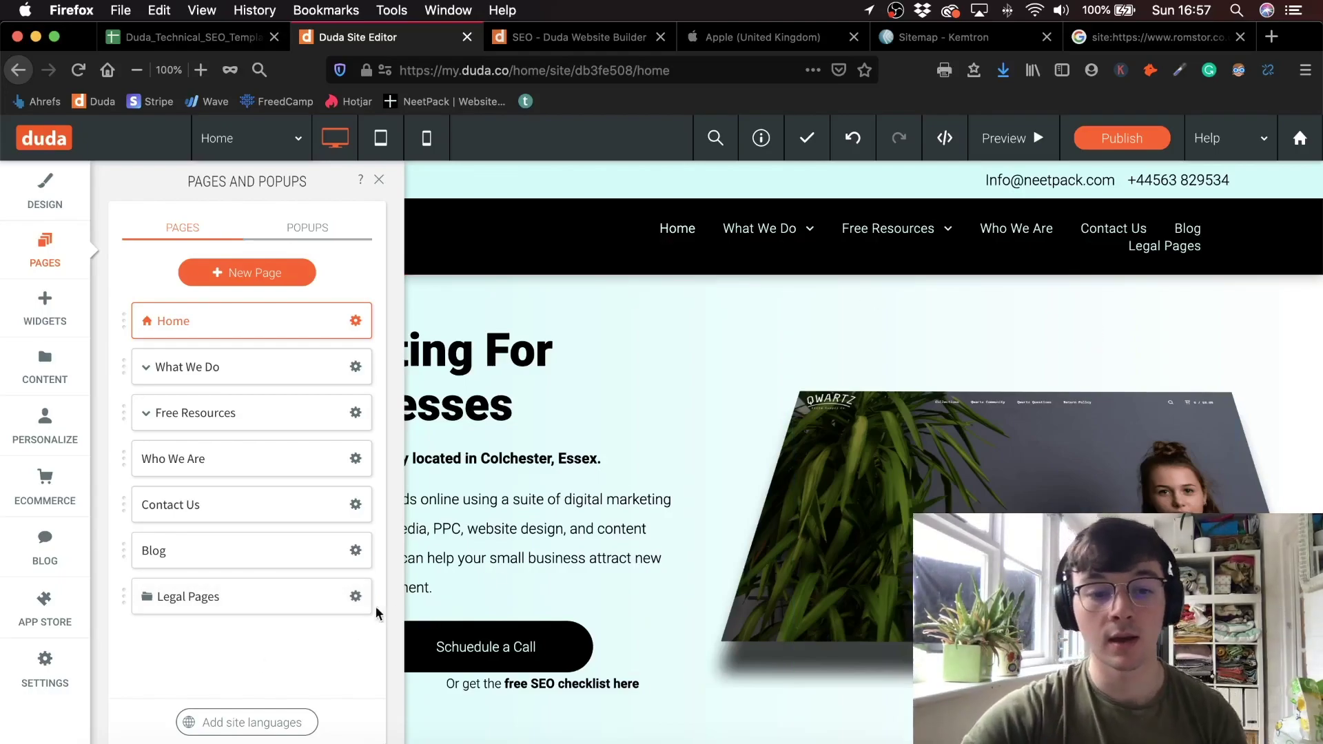
# - Hide the Legal Pages folder from navigation on all devices
pyautogui.click(354, 598)
pyautogui.moveTo(437, 640)
pyautogui.click(617, 635)
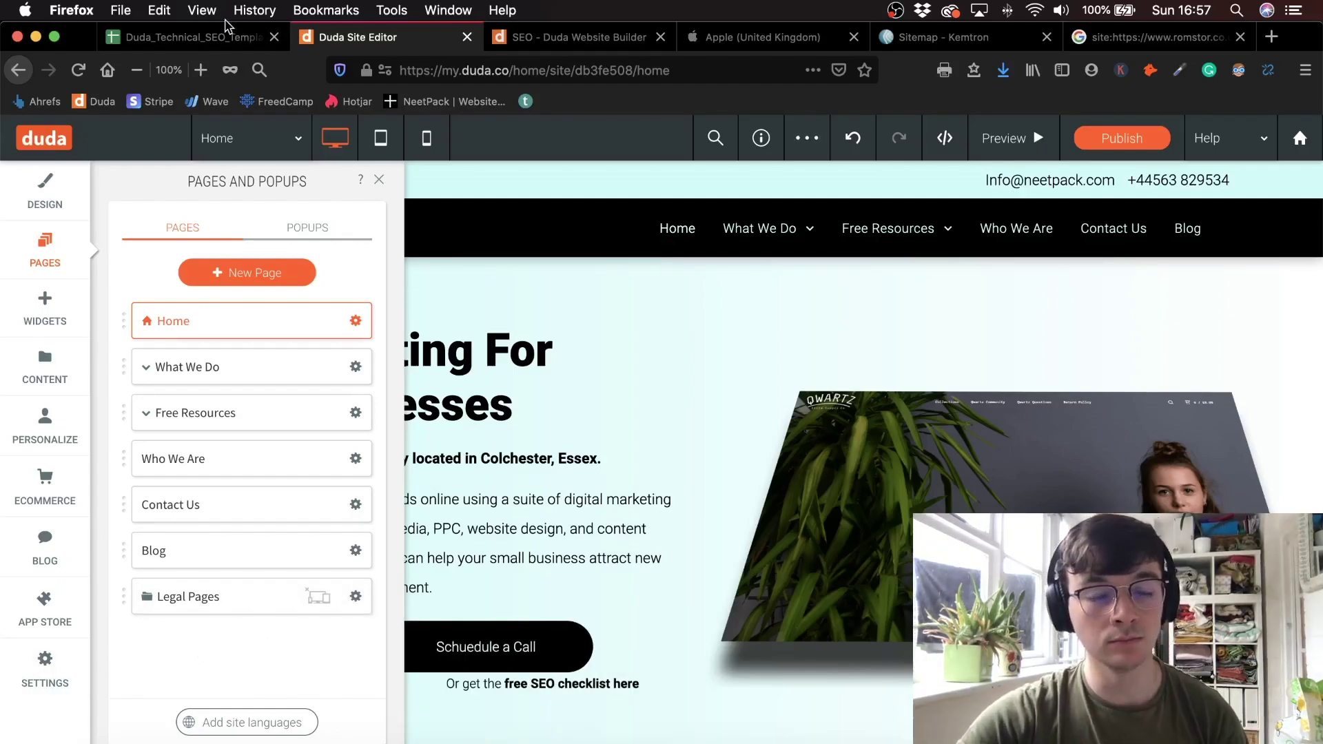
# - Look up the 404 Pages That Get Traffic ->301 item in A61, then go to Duda's Site Settings
pyautogui.click(214, 38)
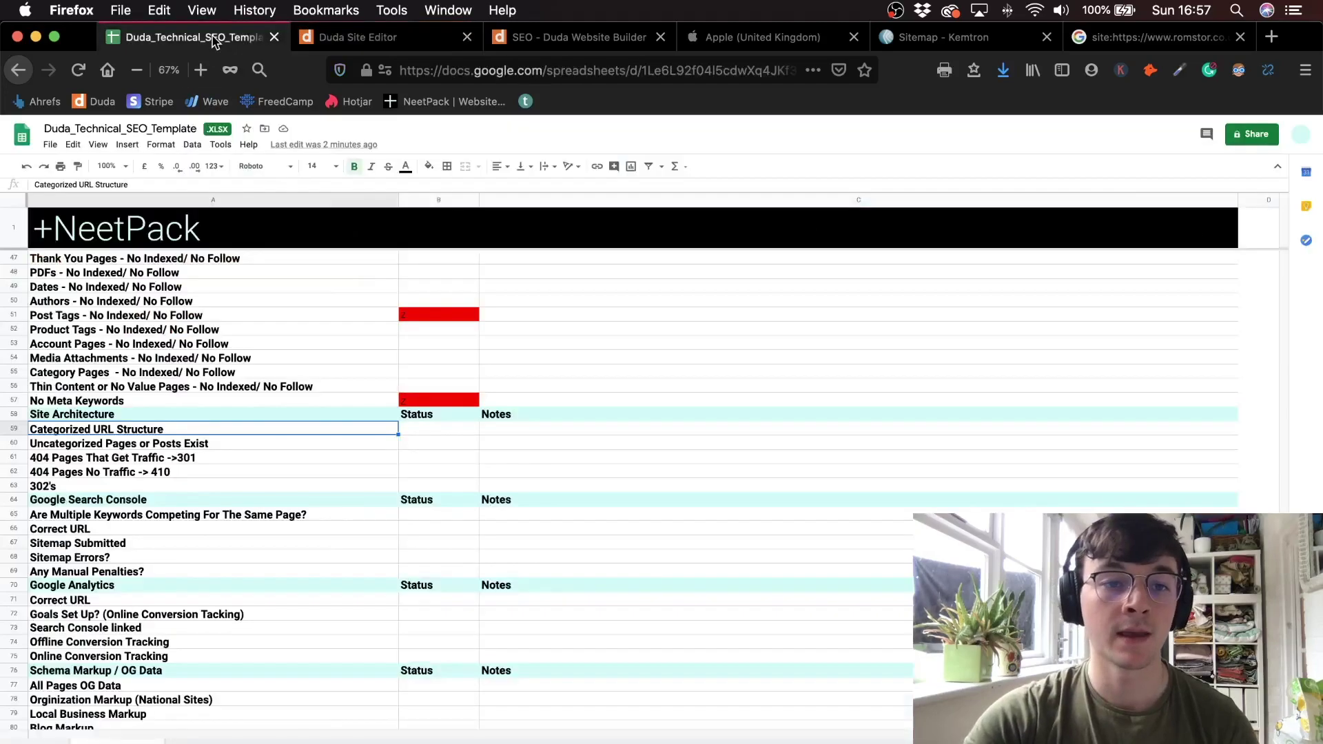
pyautogui.click(173, 461)
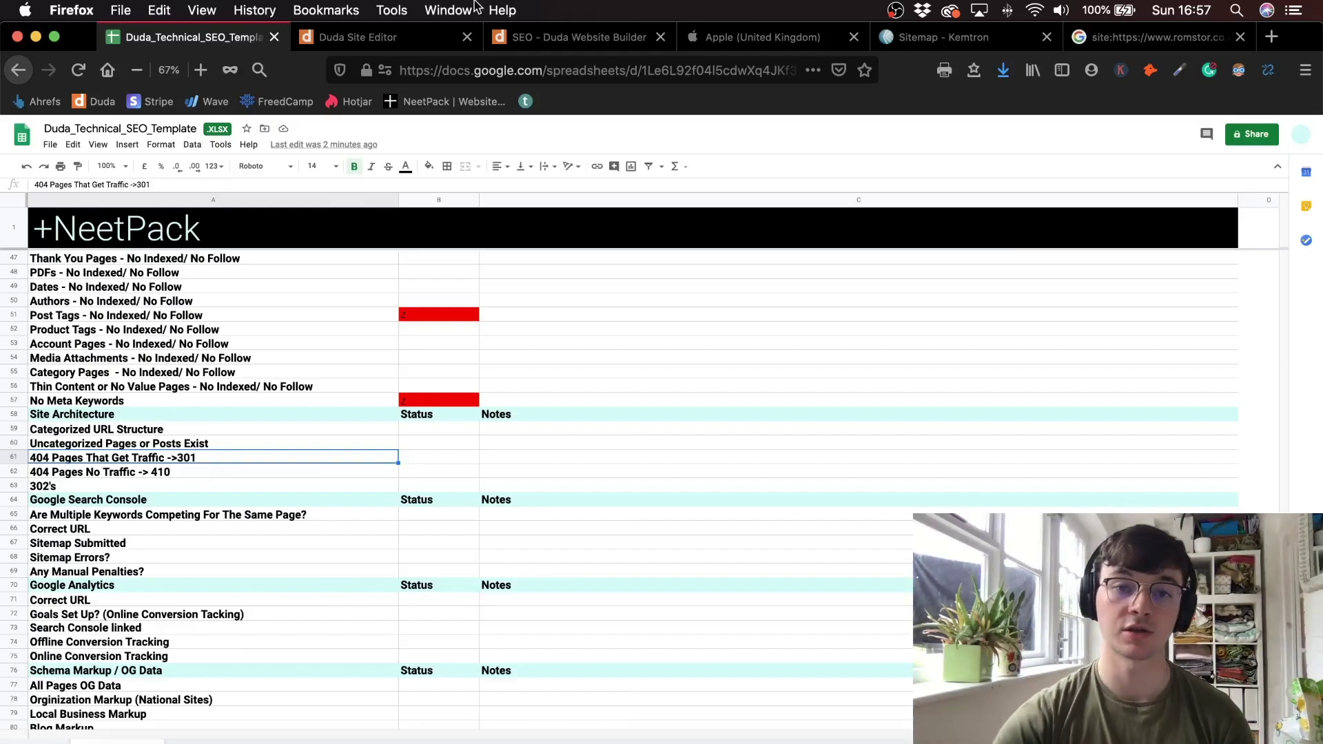
pyautogui.click(379, 38)
pyautogui.click(43, 679)
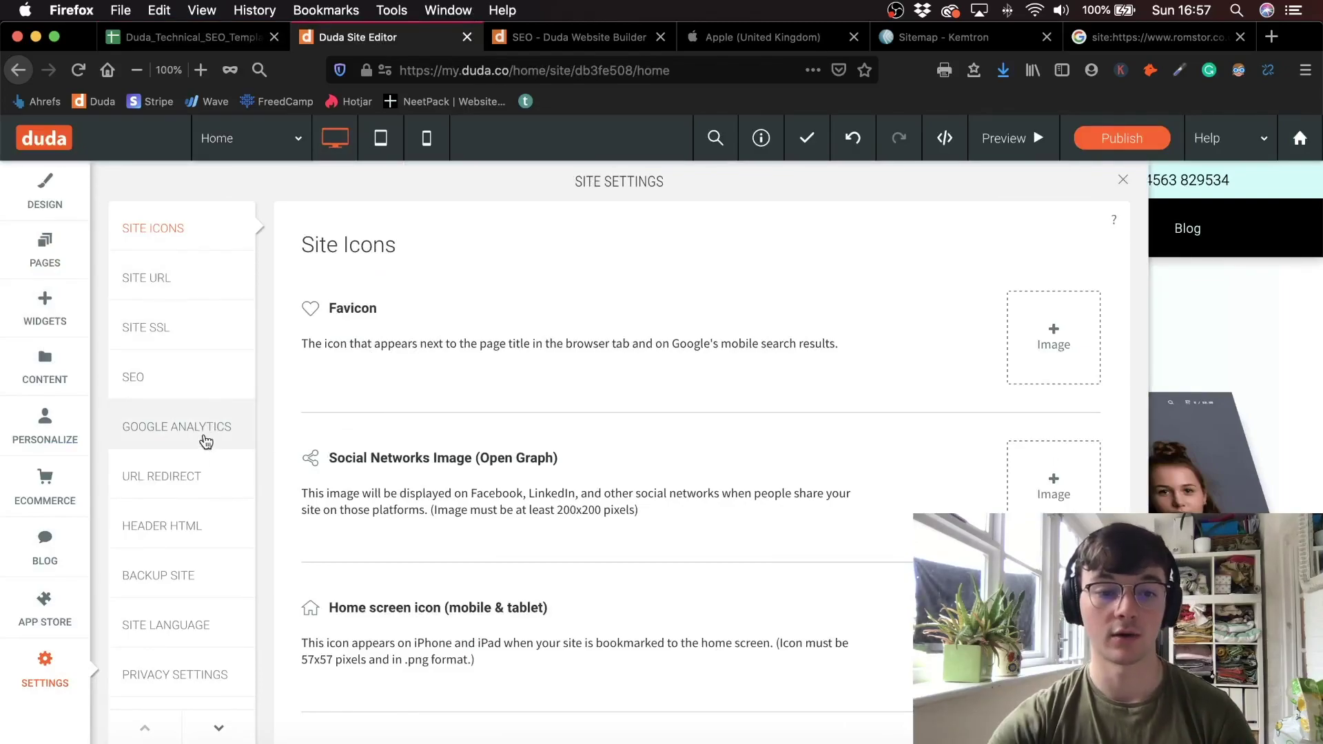
# - View Duda's URL Redirect settings with the test redirect, then switch to Screaming Frog
pyautogui.click(197, 477)
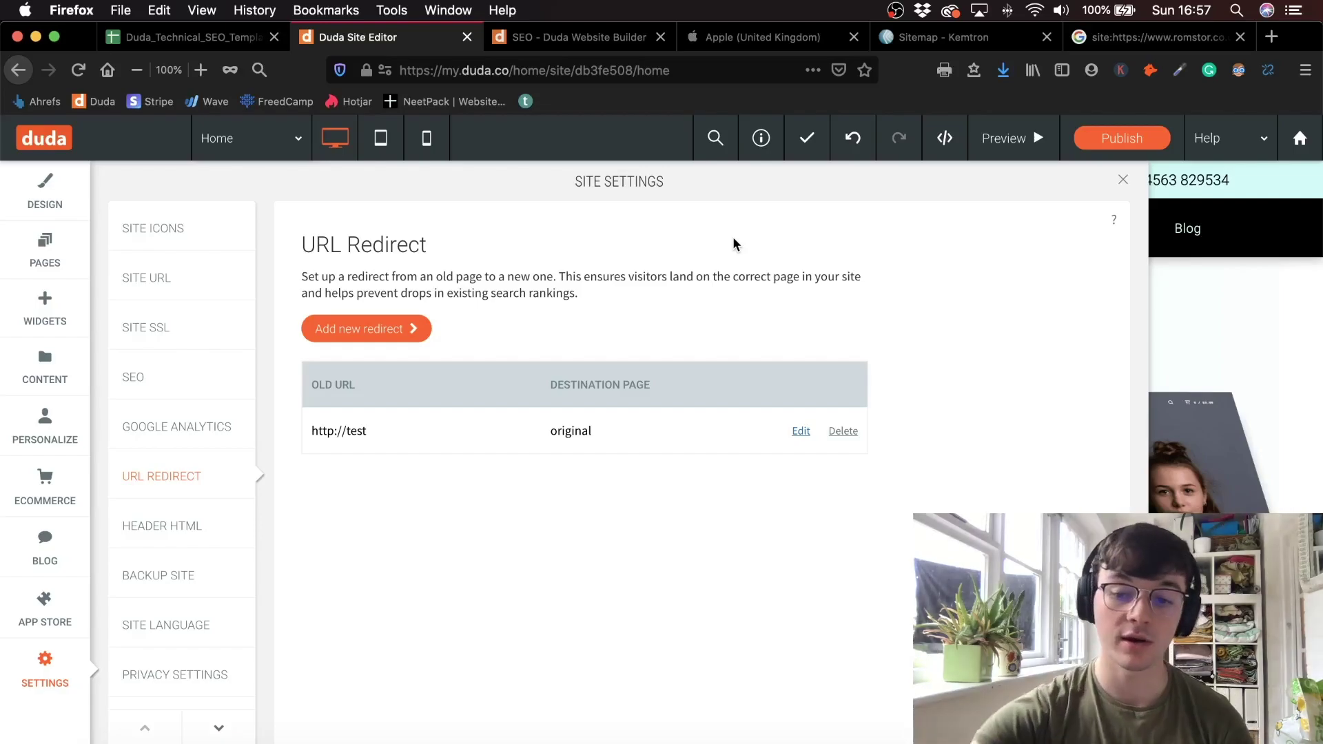
pyautogui.press('super+Tab')
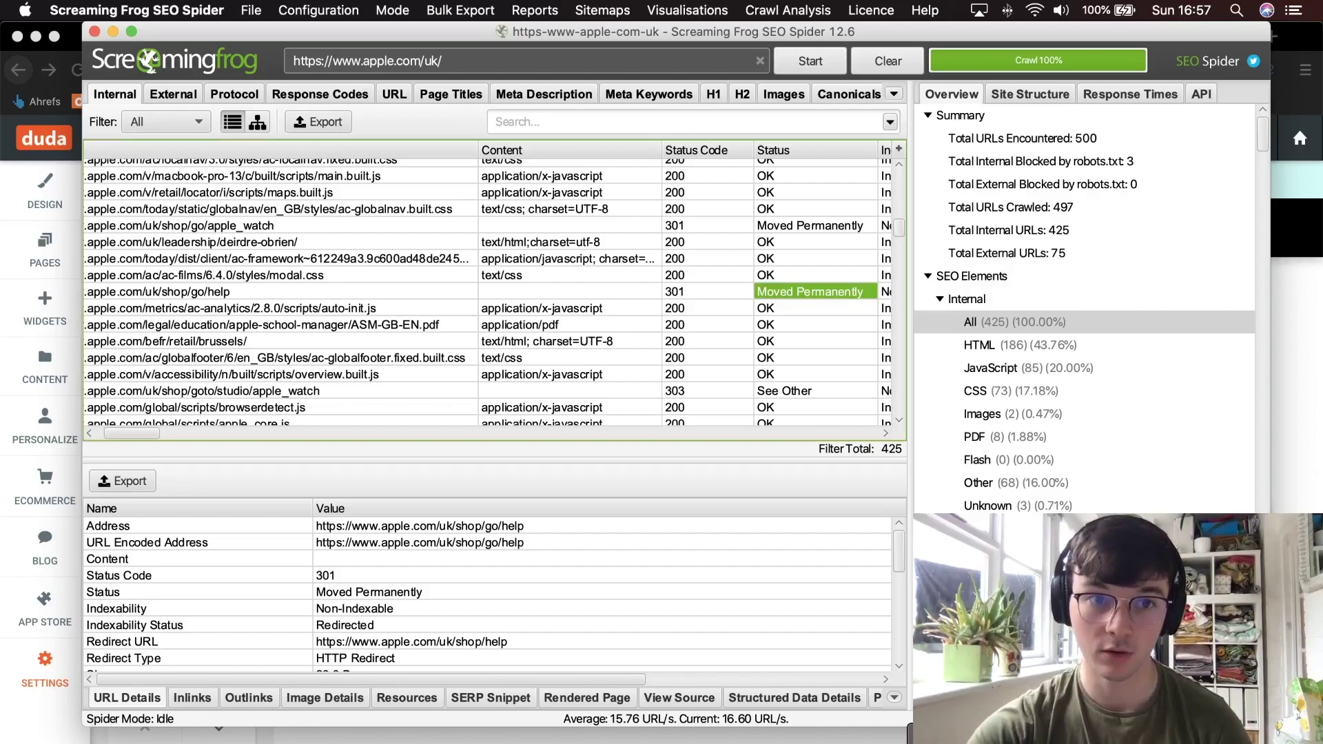
# - Inspect status details for the ac-framework script and the shop/go/help 301 redirect
pyautogui.click(455, 67)
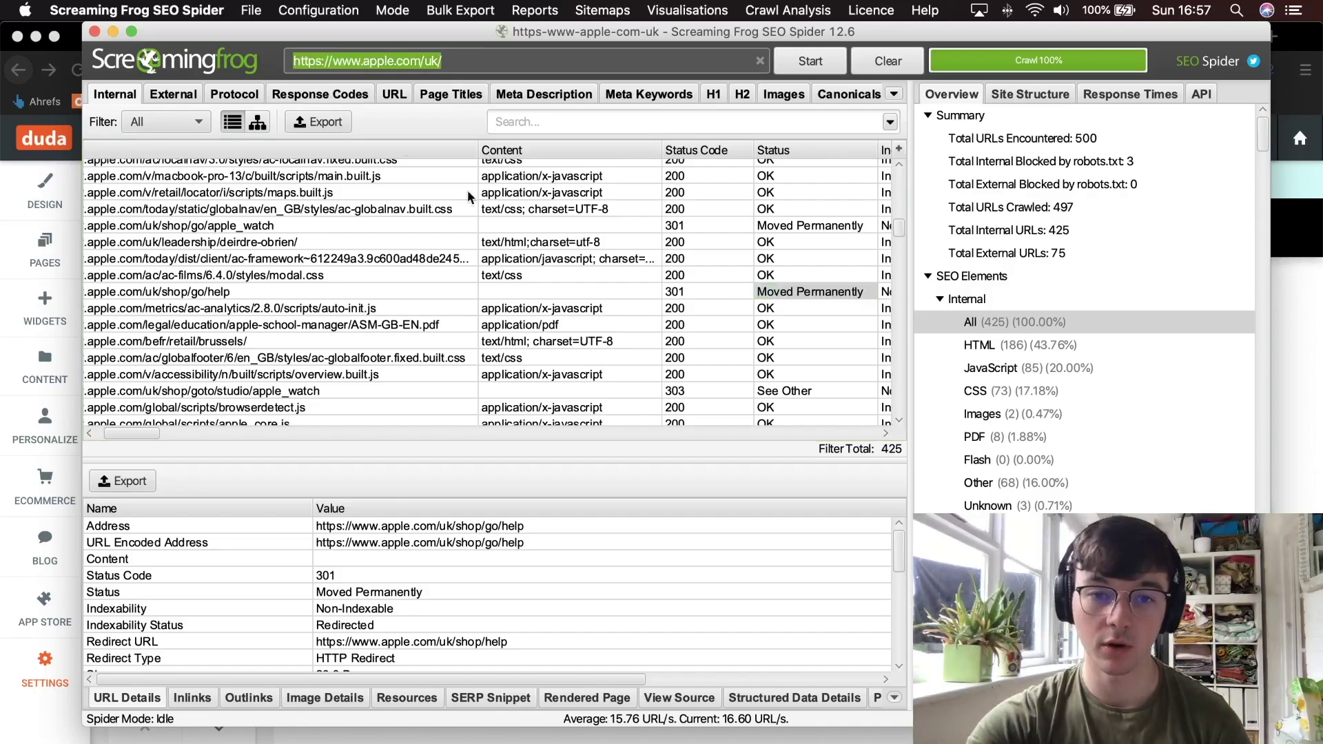
pyautogui.click(729, 259)
pyautogui.moveTo(716, 160); pyautogui.dragTo(704, 366)
pyautogui.scroll(3, 693, 345)
pyautogui.click(693, 347)
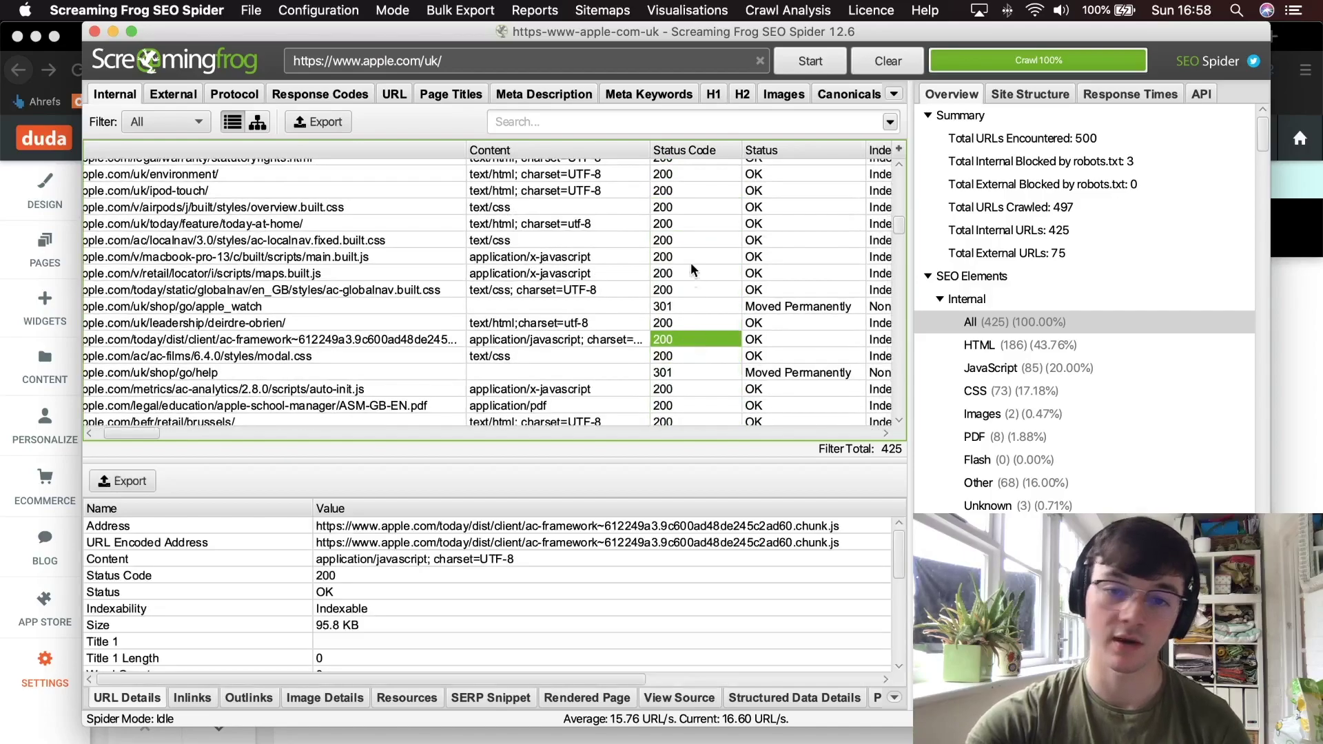
pyautogui.scroll(-3, 691, 280)
pyautogui.hscroll(-2, 690, 280)
pyautogui.click(710, 319)
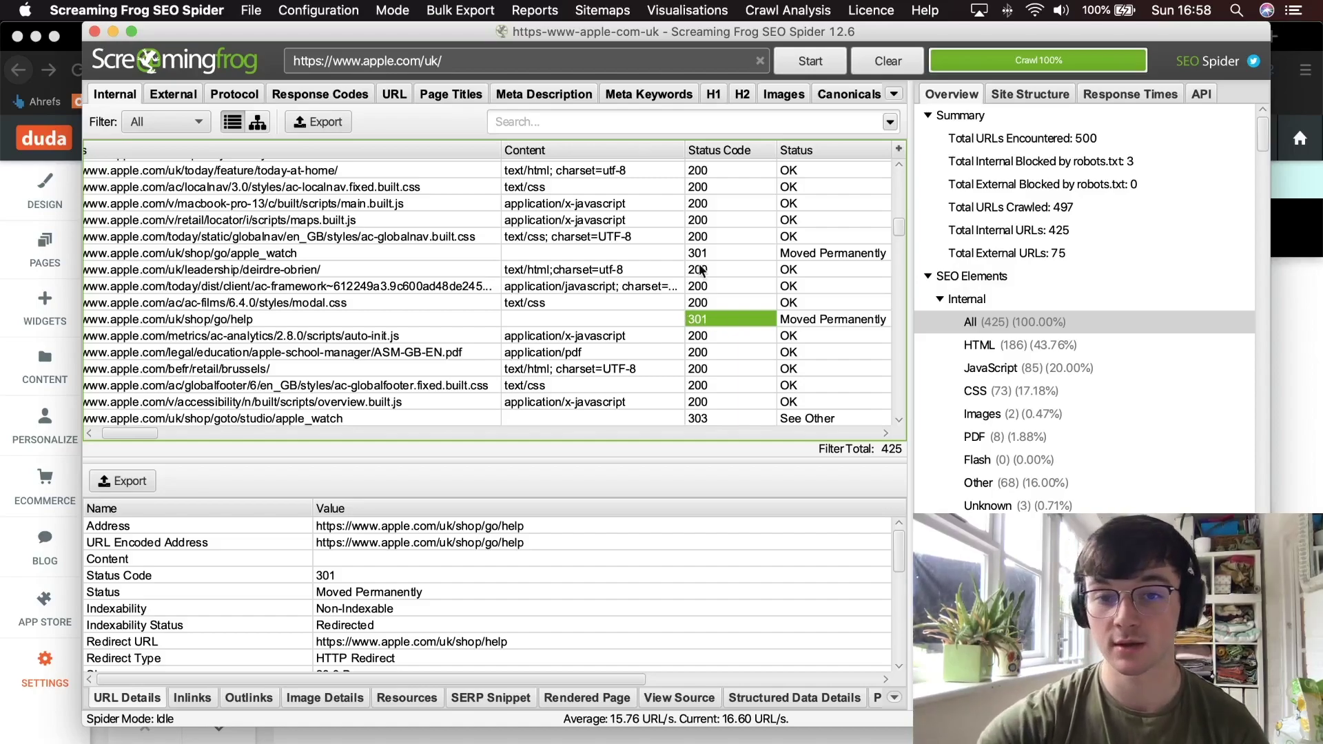
pyautogui.scroll(10, 698, 264)
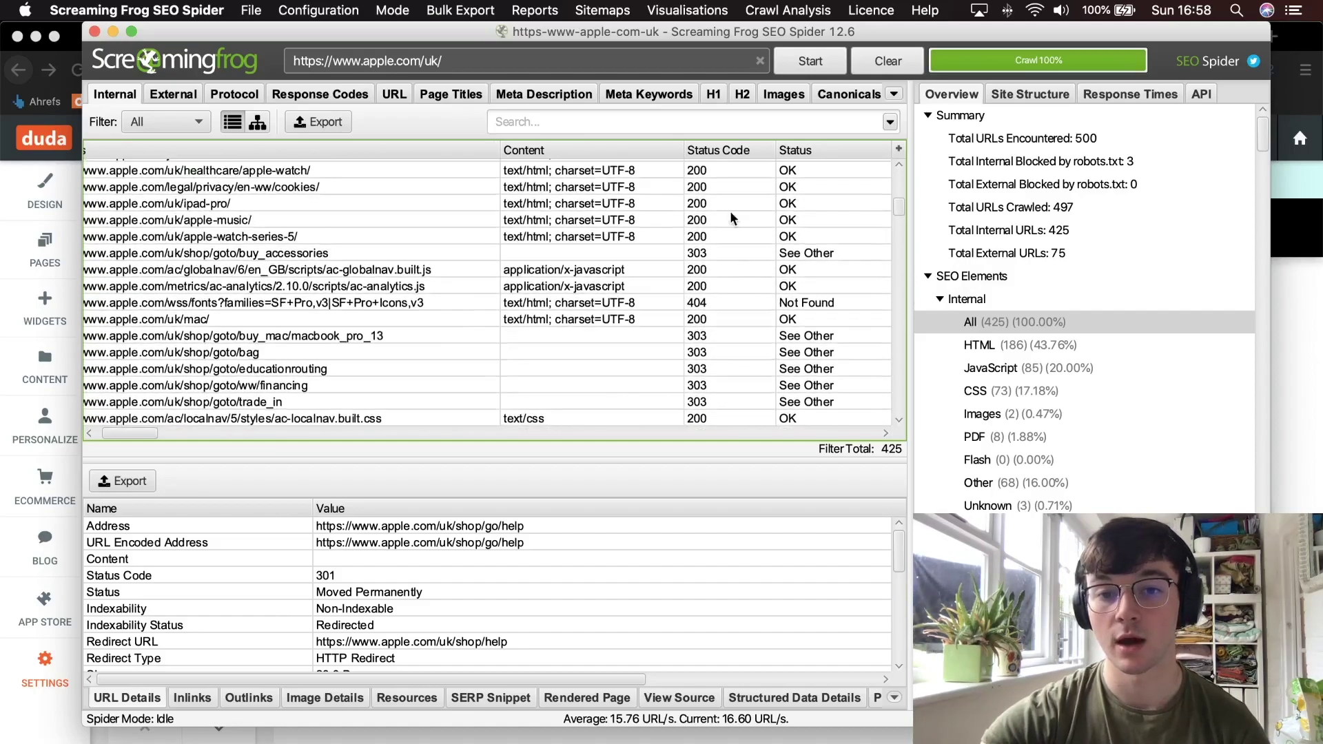
pyautogui.scroll(-2, 709, 255)
pyautogui.hscroll(-1, 709, 255)
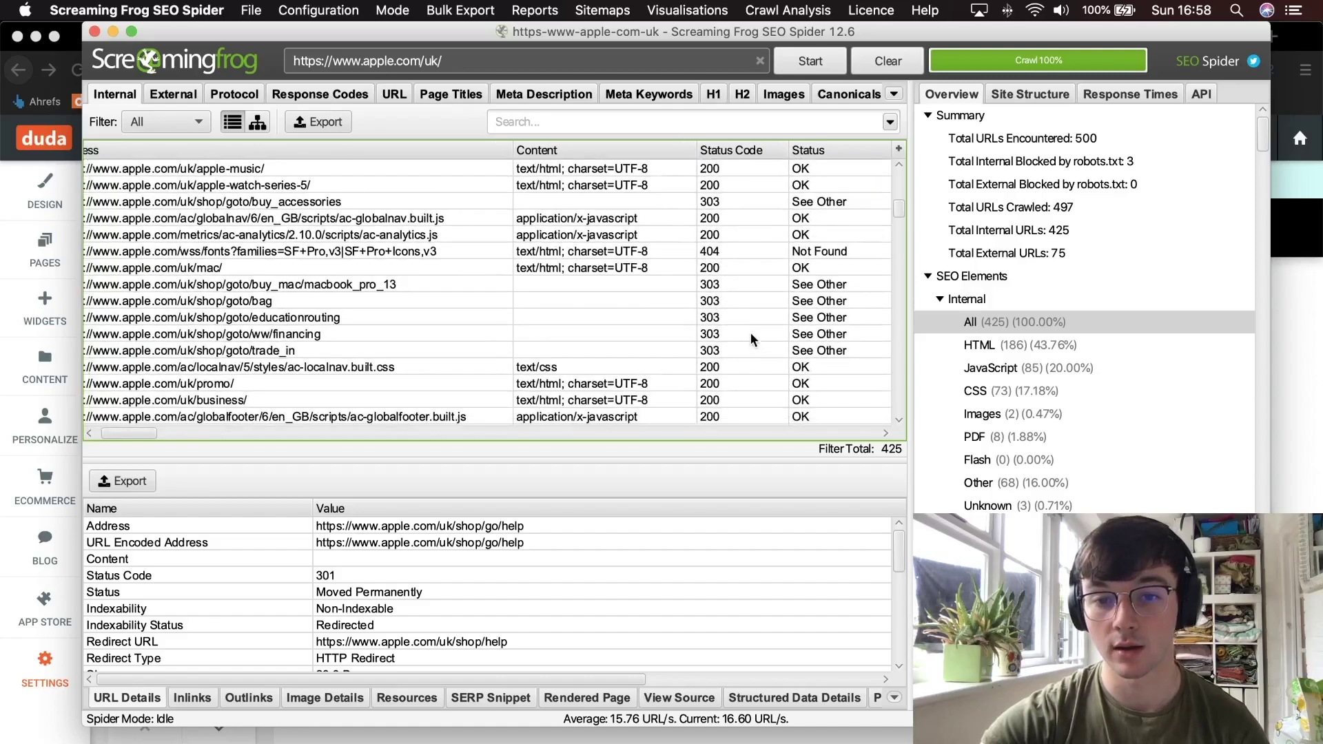
pyautogui.click(757, 151)
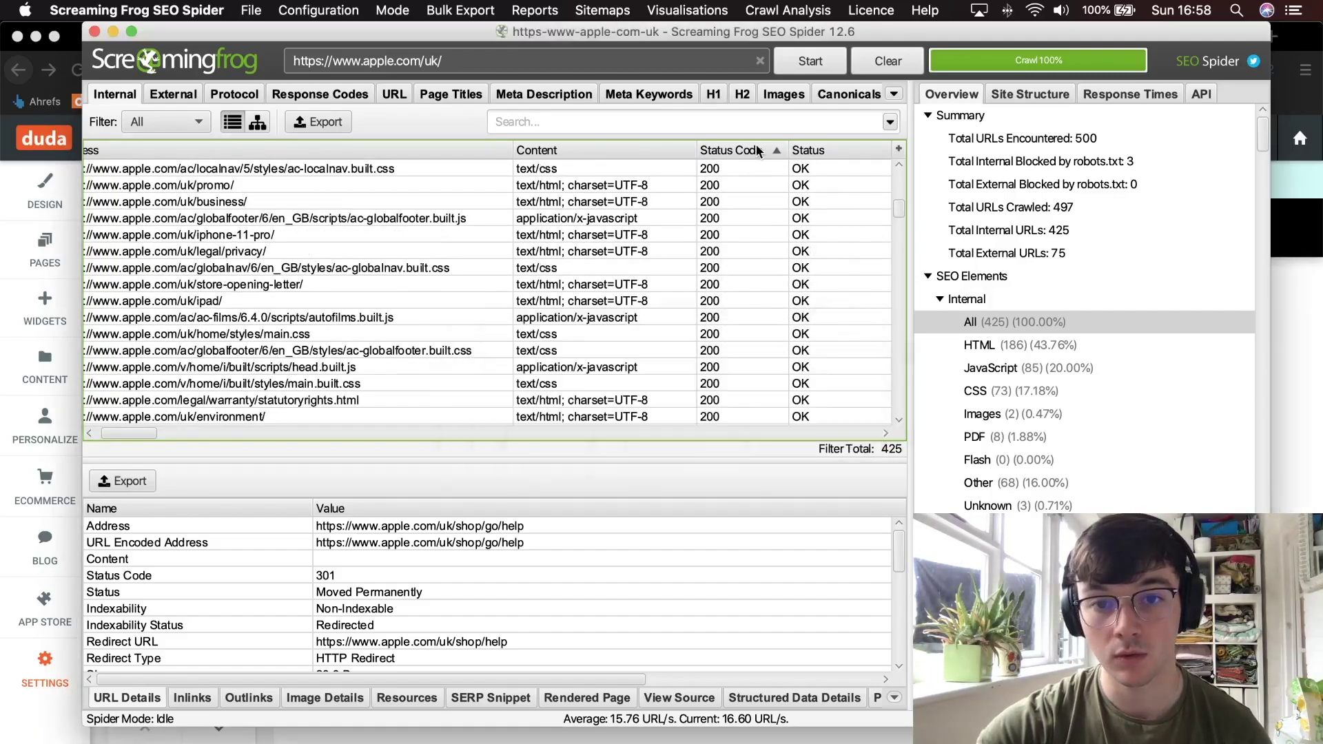
pyautogui.click(756, 151)
pyautogui.scroll(-15, 743, 222)
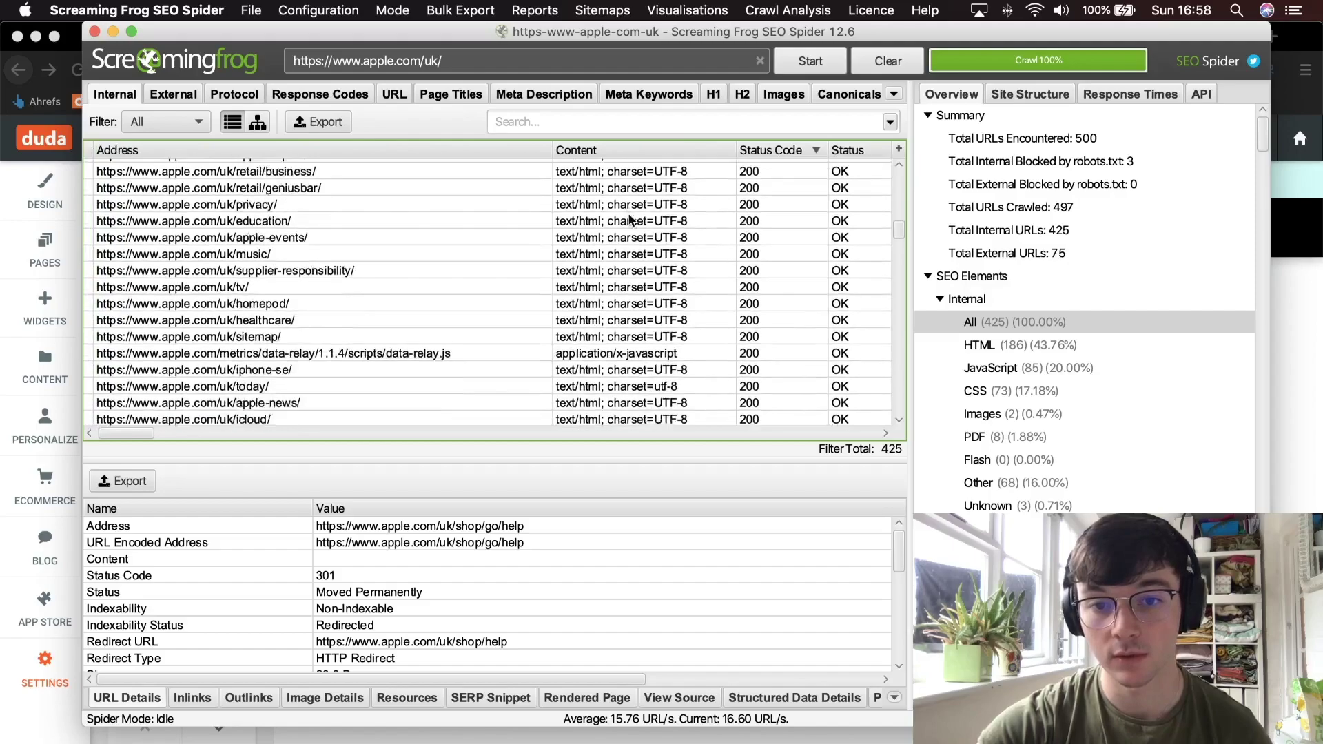
pyautogui.scroll(-10, 629, 219)
pyautogui.click(817, 243)
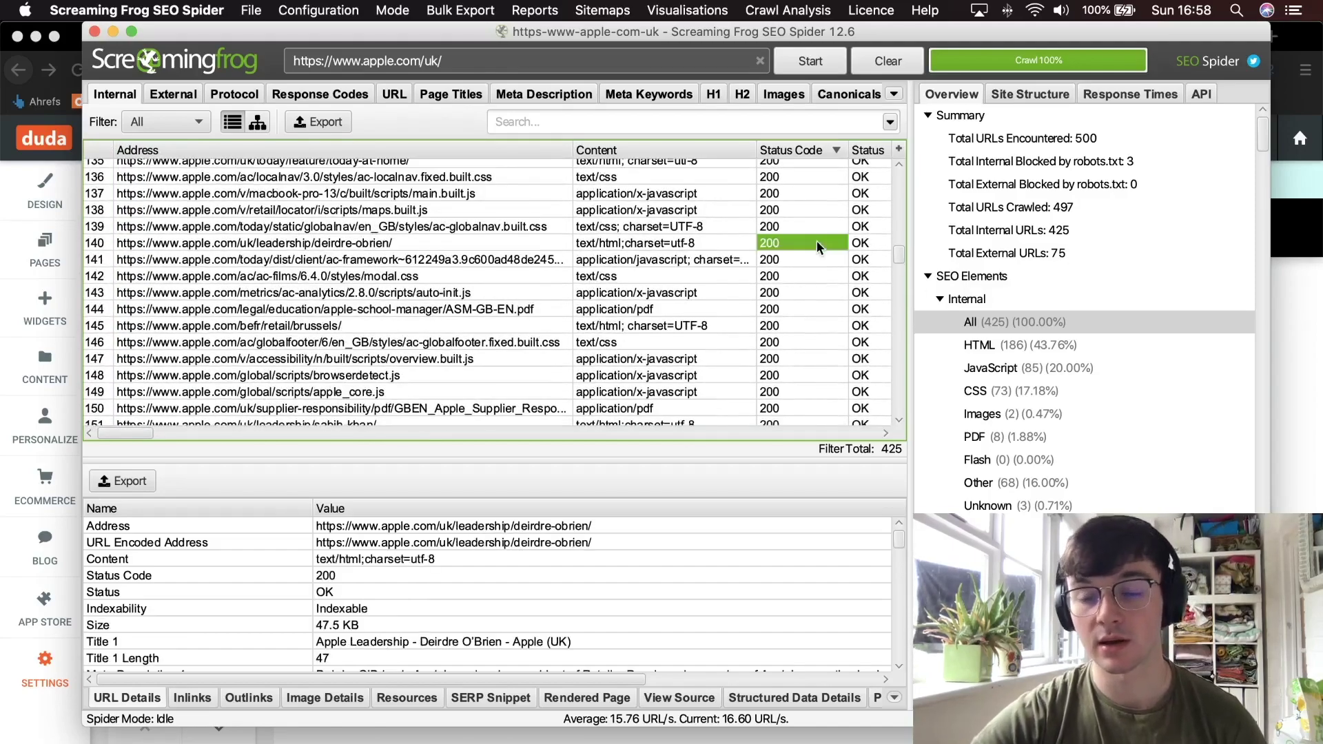
pyautogui.click(1281, 351)
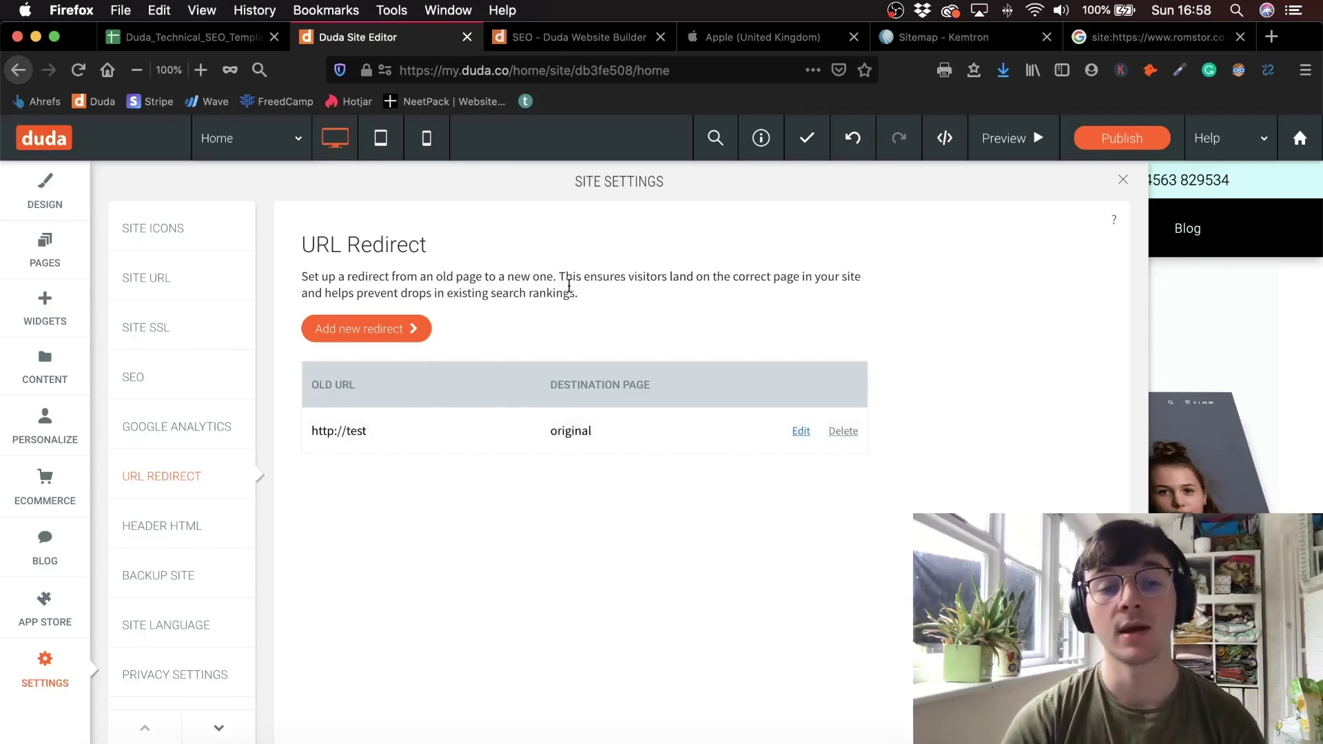
# - Try the Add new redirect form's Old page name and Destination page fields without saving, then exit to the dashboard
pyautogui.moveTo(611, 306); pyautogui.dragTo(416, 268)
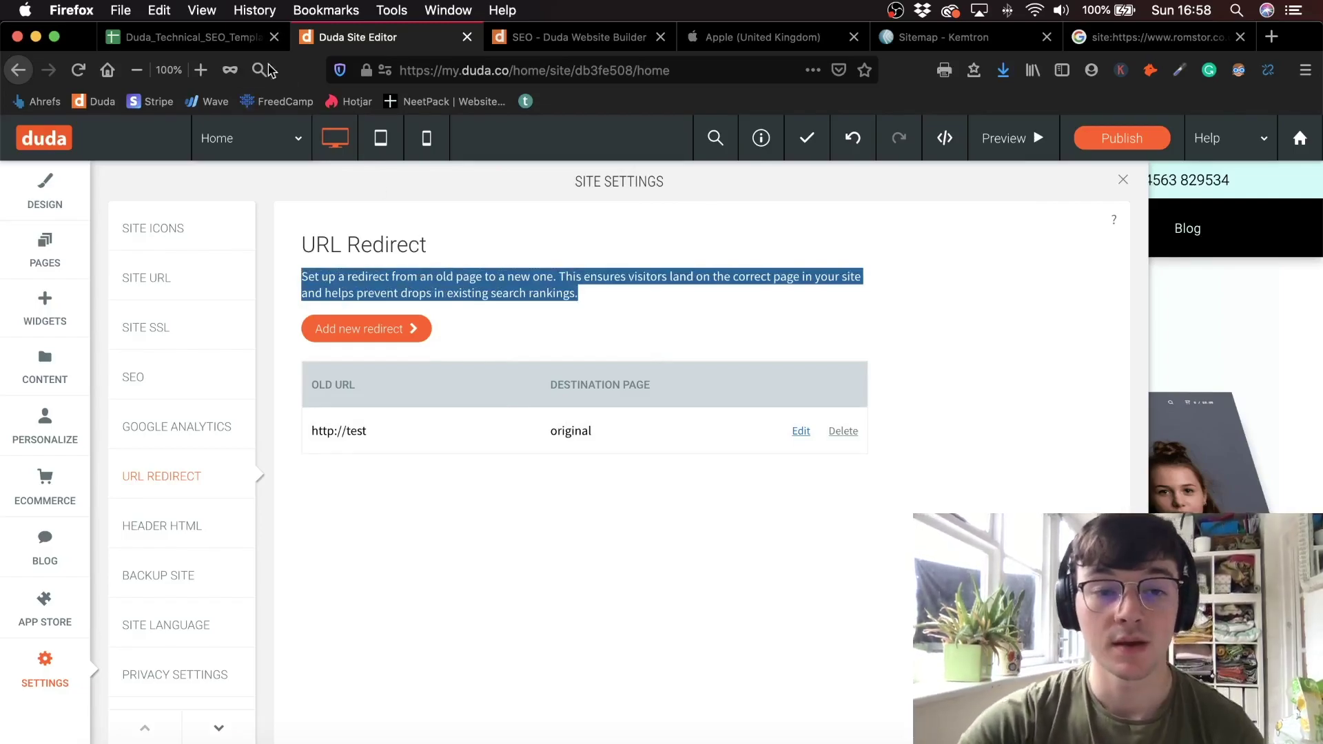
pyautogui.click(350, 337)
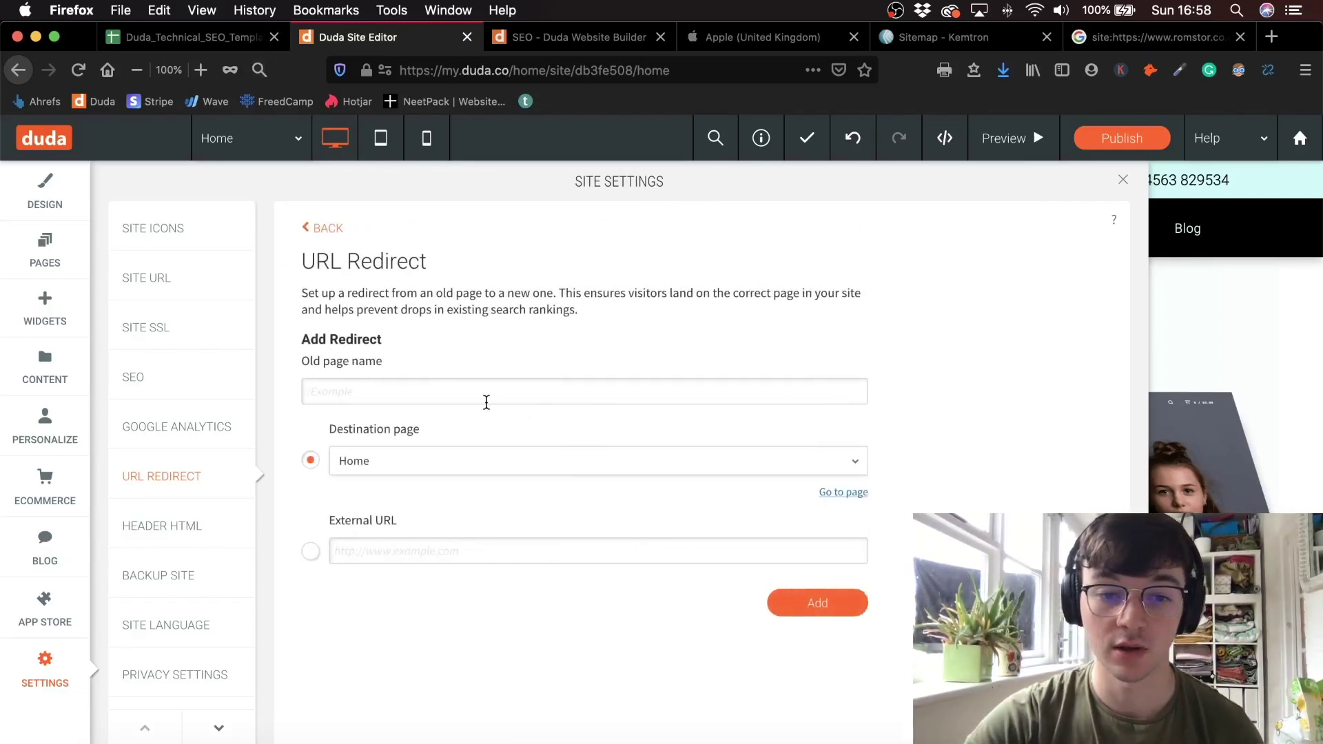
pyautogui.press('BackSpace')
pyautogui.write('/')
pyautogui.click(372, 461)
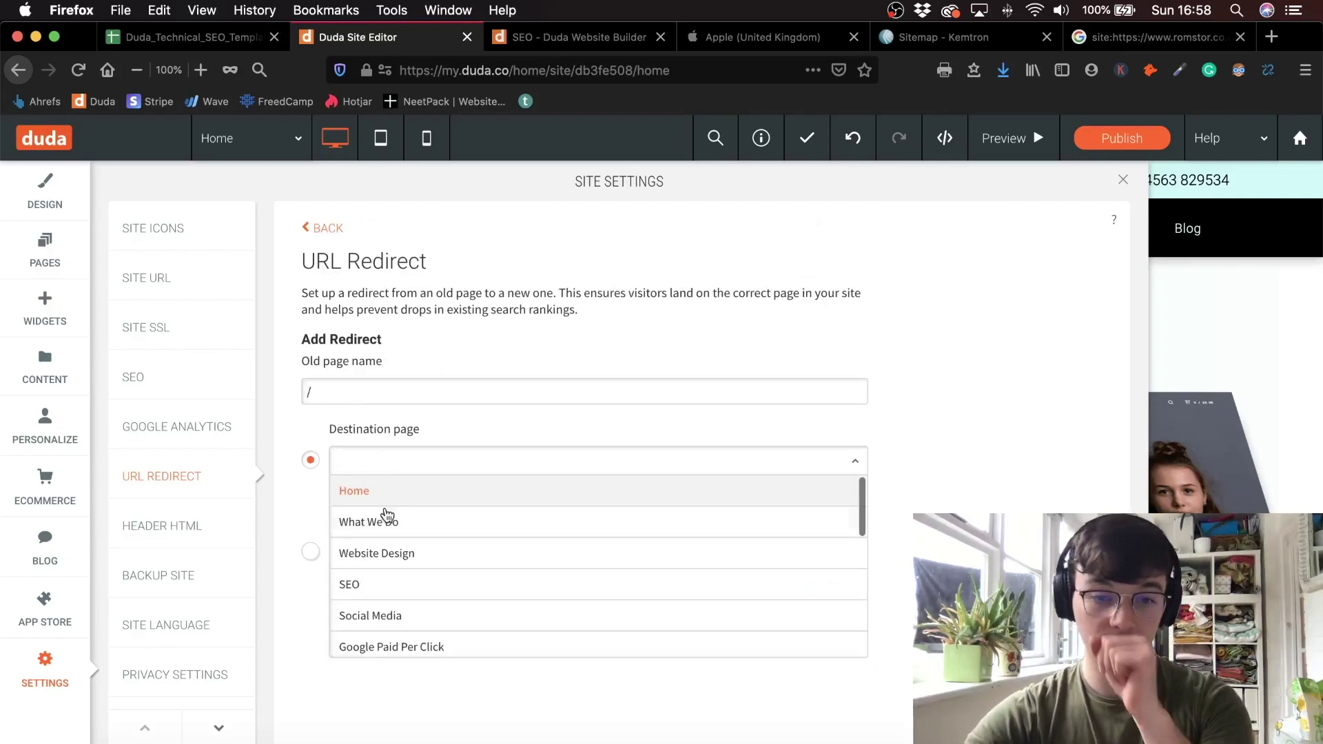
pyautogui.click(604, 383)
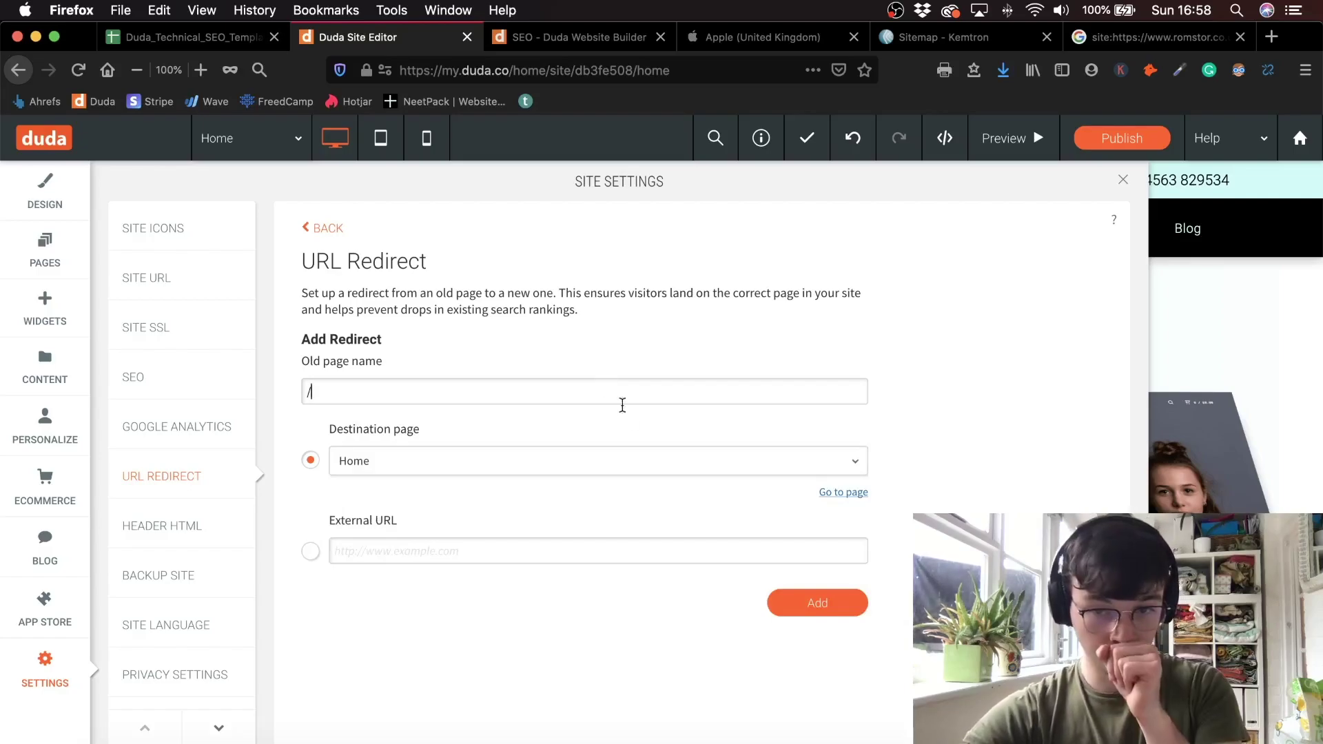
pyautogui.press('BackSpace')
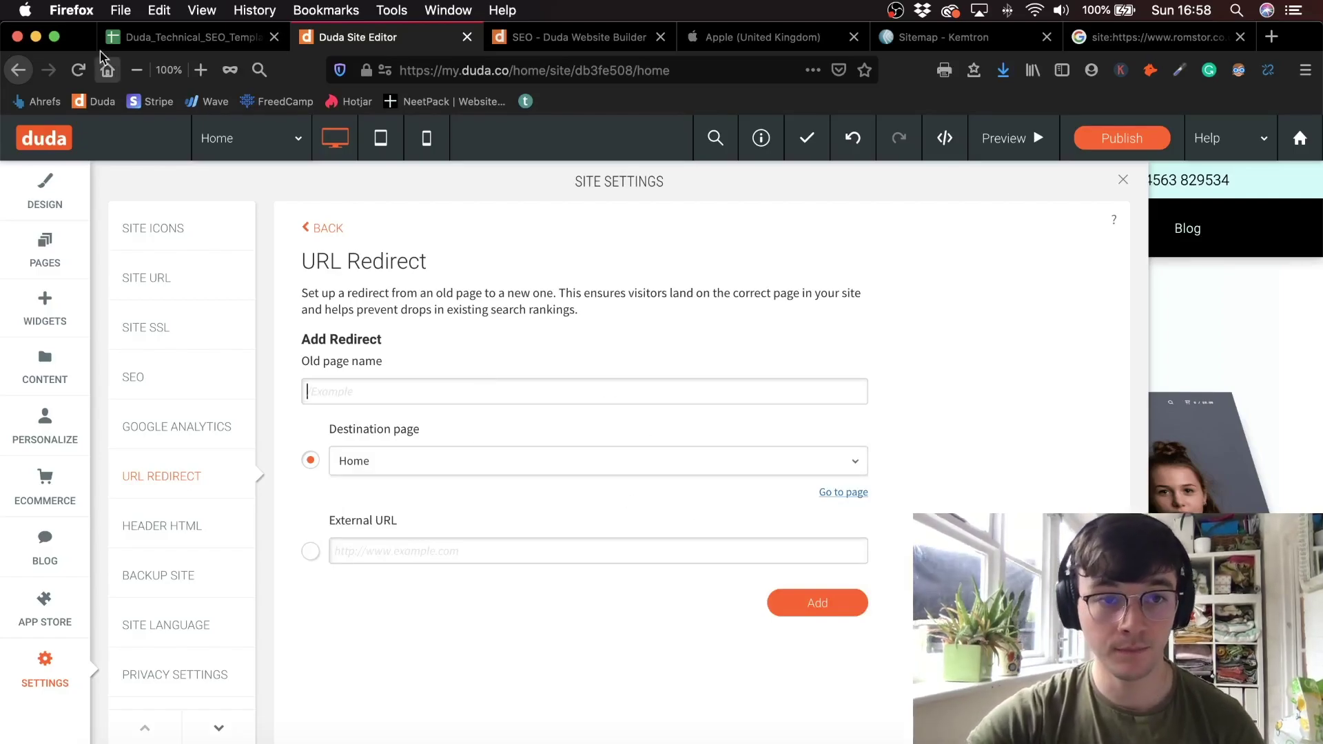
pyautogui.click(1300, 137)
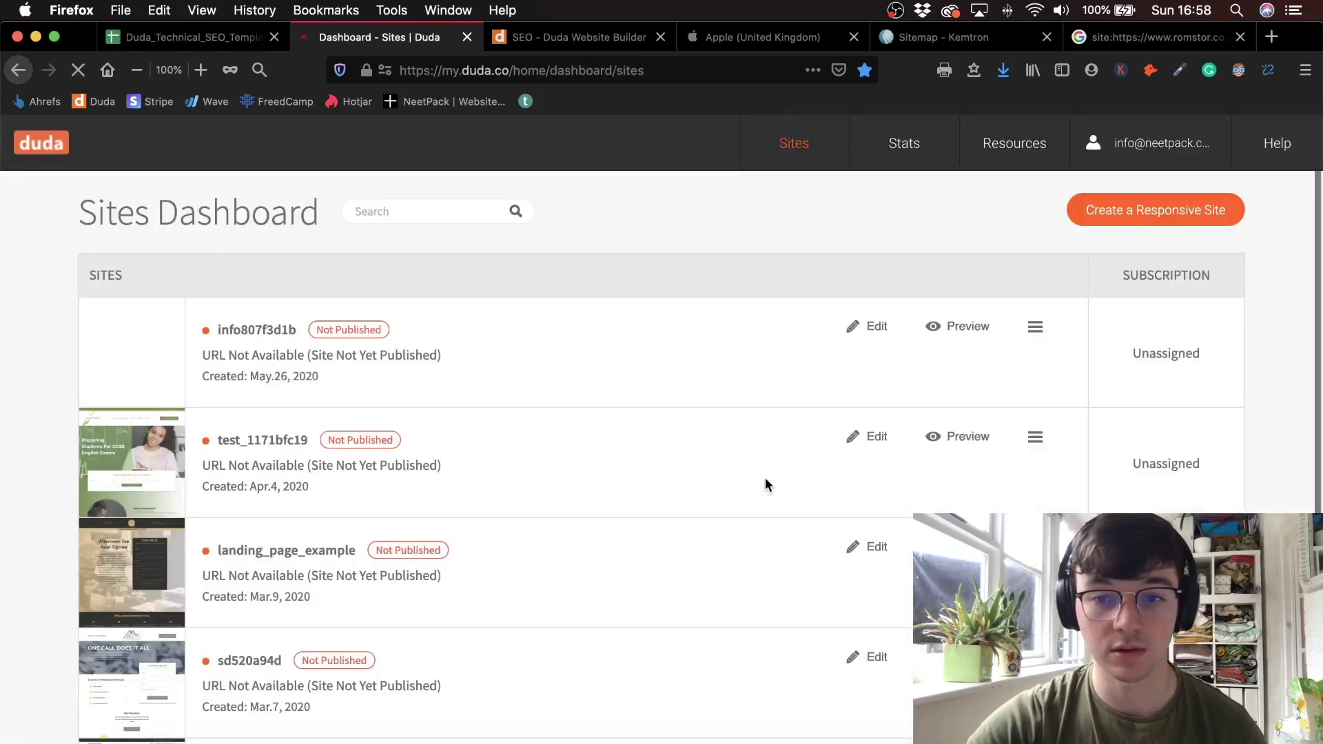
# - Open the NeetPack site in the editor and show its App Store
pyautogui.scroll(-3, 689, 448)
pyautogui.click(861, 568)
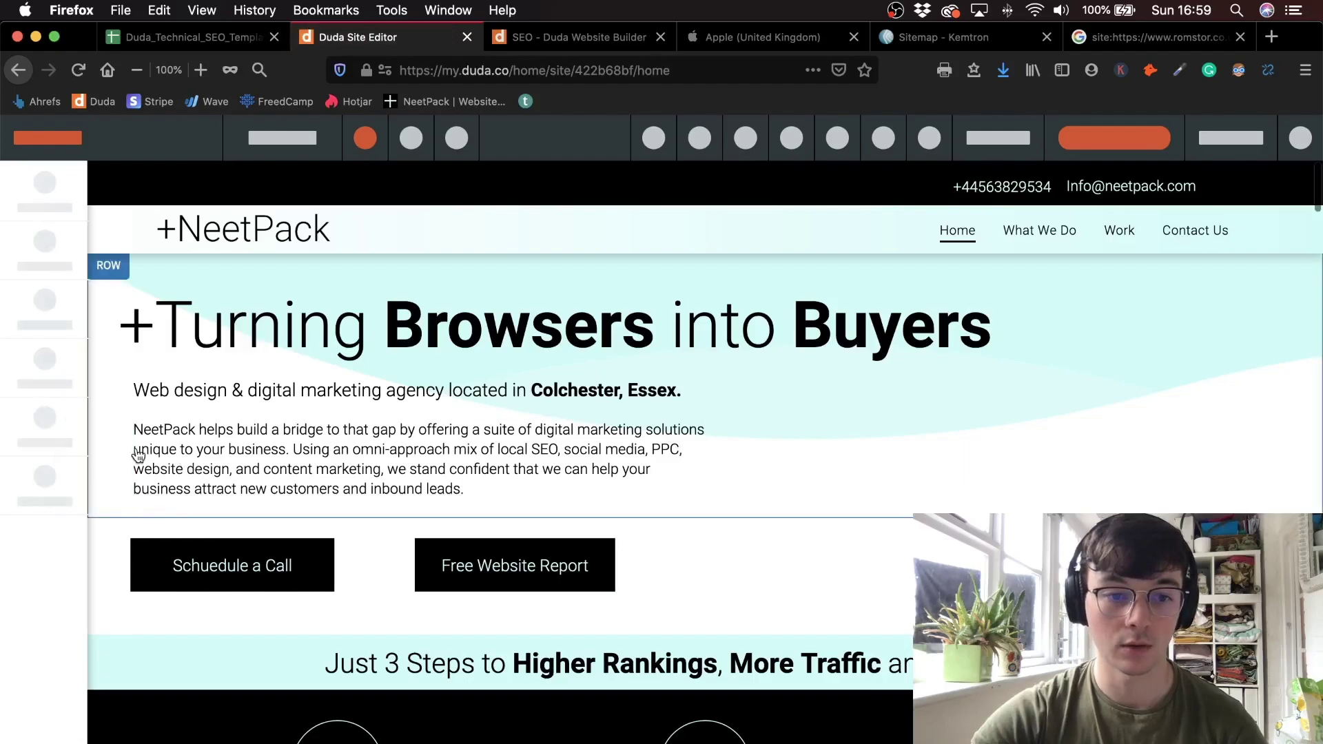
pyautogui.scroll(-10, 148, 458)
pyautogui.click(43, 592)
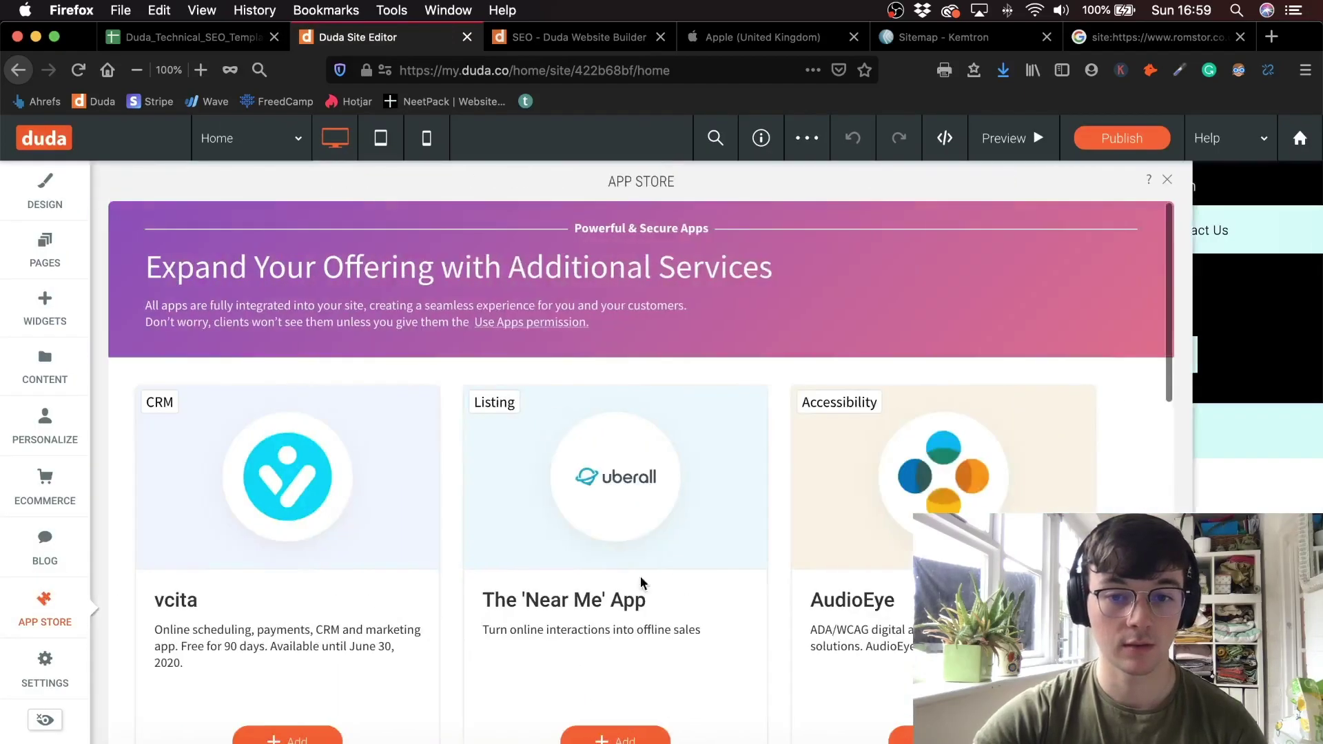
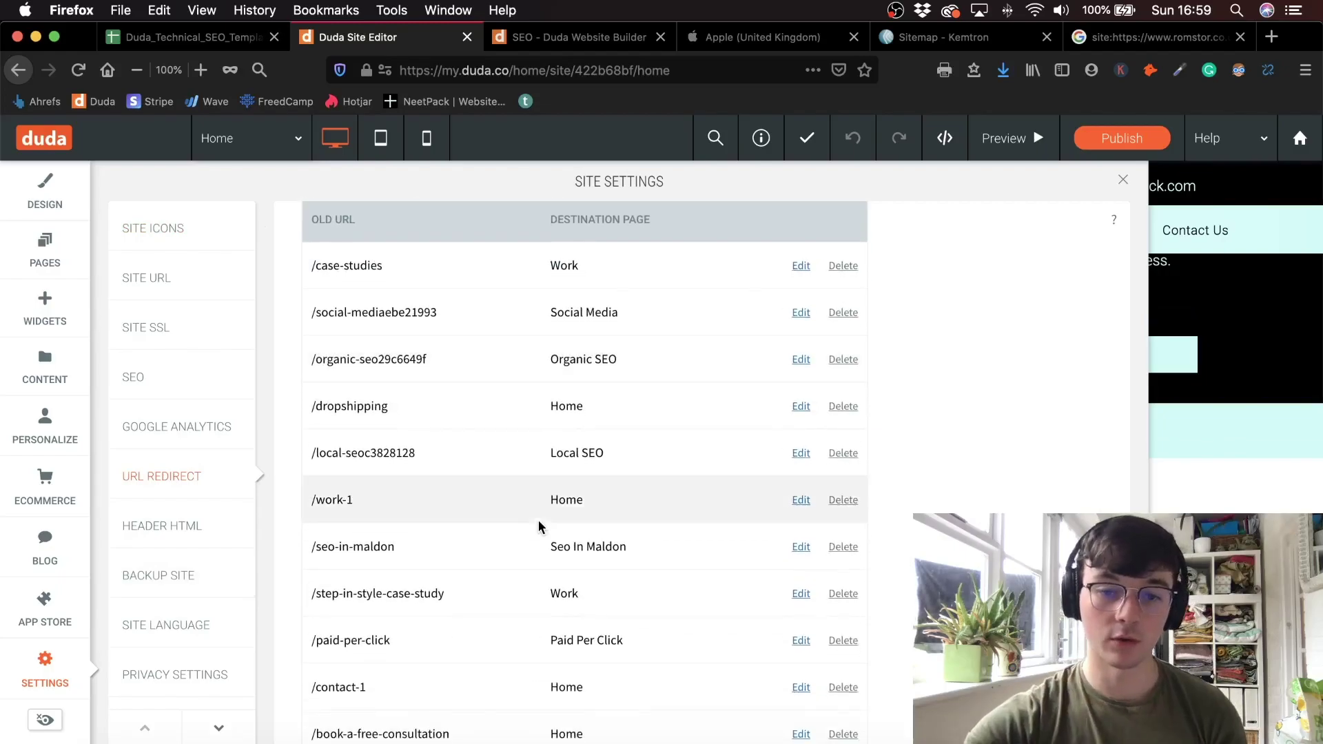
pyautogui.moveTo(429, 359); pyautogui.dragTo(350, 360)
pyautogui.moveTo(536, 293); pyautogui.dragTo(606, 337)
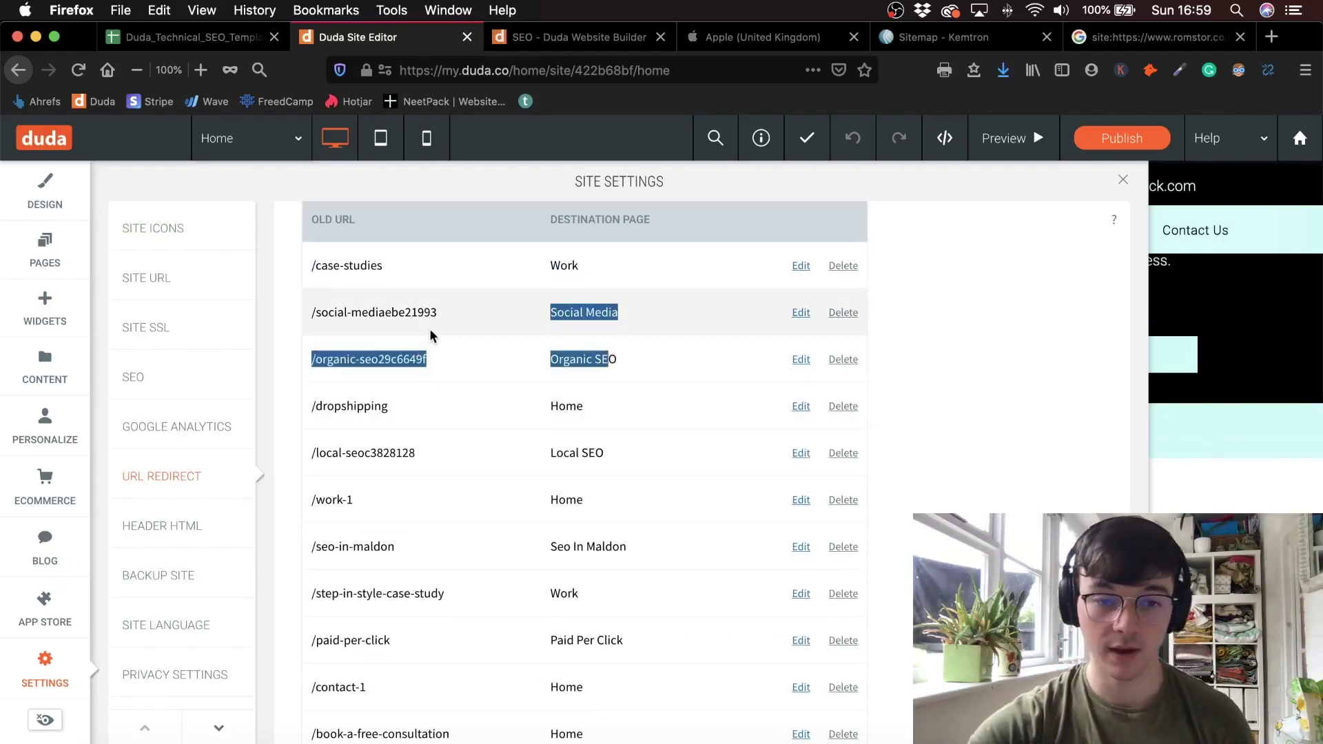
pyautogui.click(429, 356)
pyautogui.moveTo(437, 356); pyautogui.dragTo(377, 359)
pyautogui.click(441, 299)
pyautogui.scroll(-4, 508, 280)
pyautogui.scroll(-12, 509, 288)
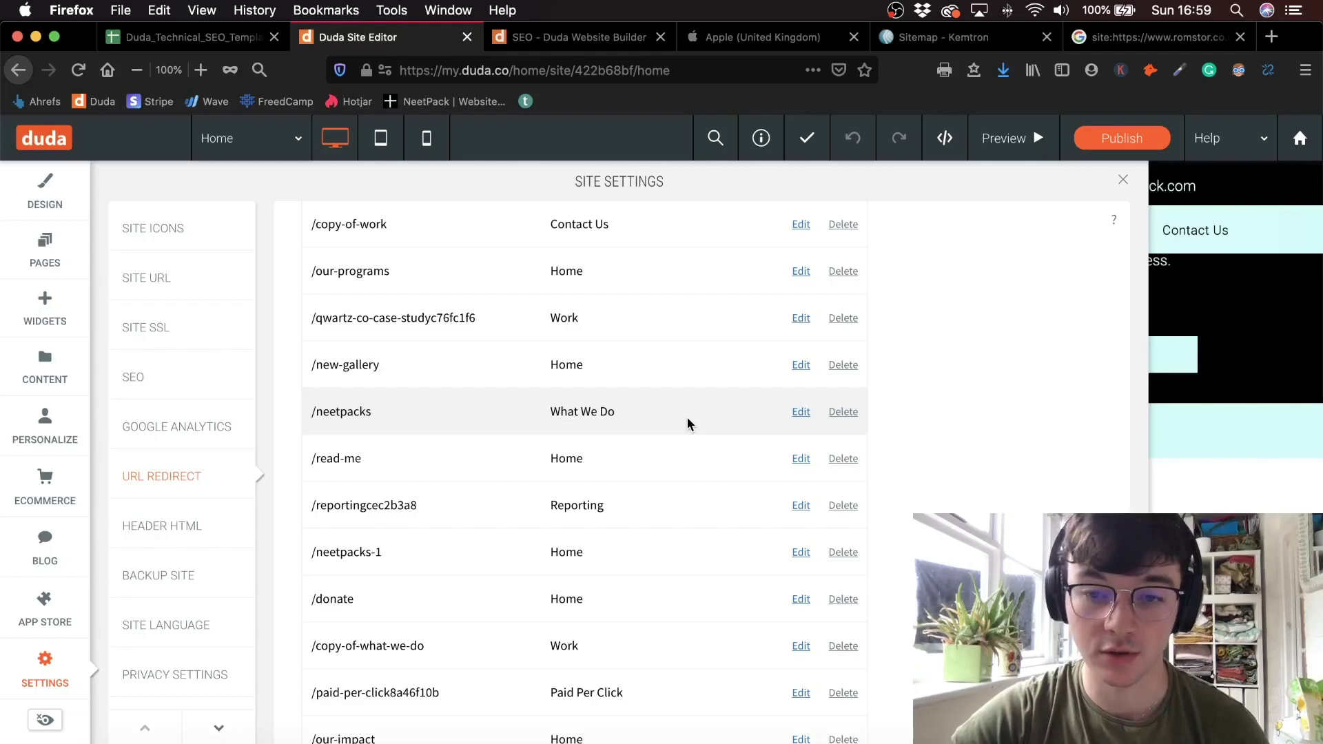
pyautogui.scroll(-7, 688, 422)
pyautogui.scroll(20, 685, 445)
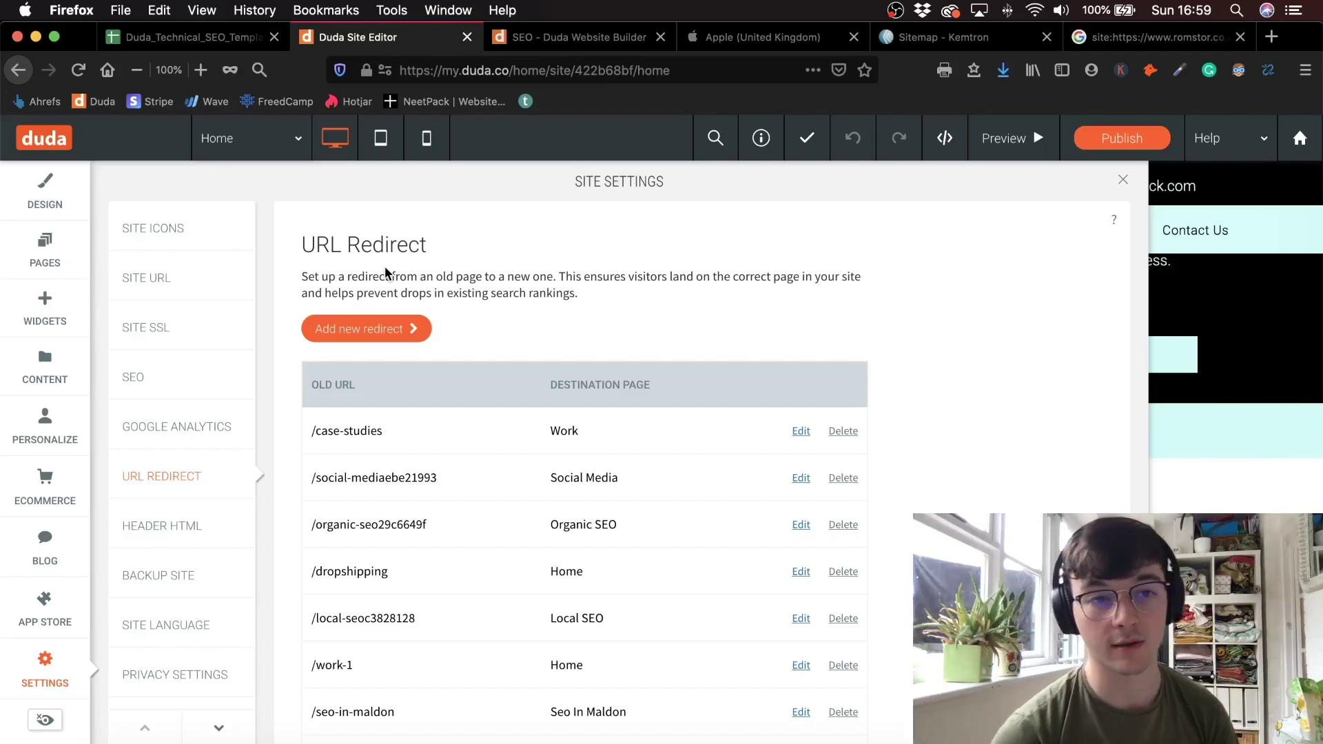
pyautogui.click(186, 37)
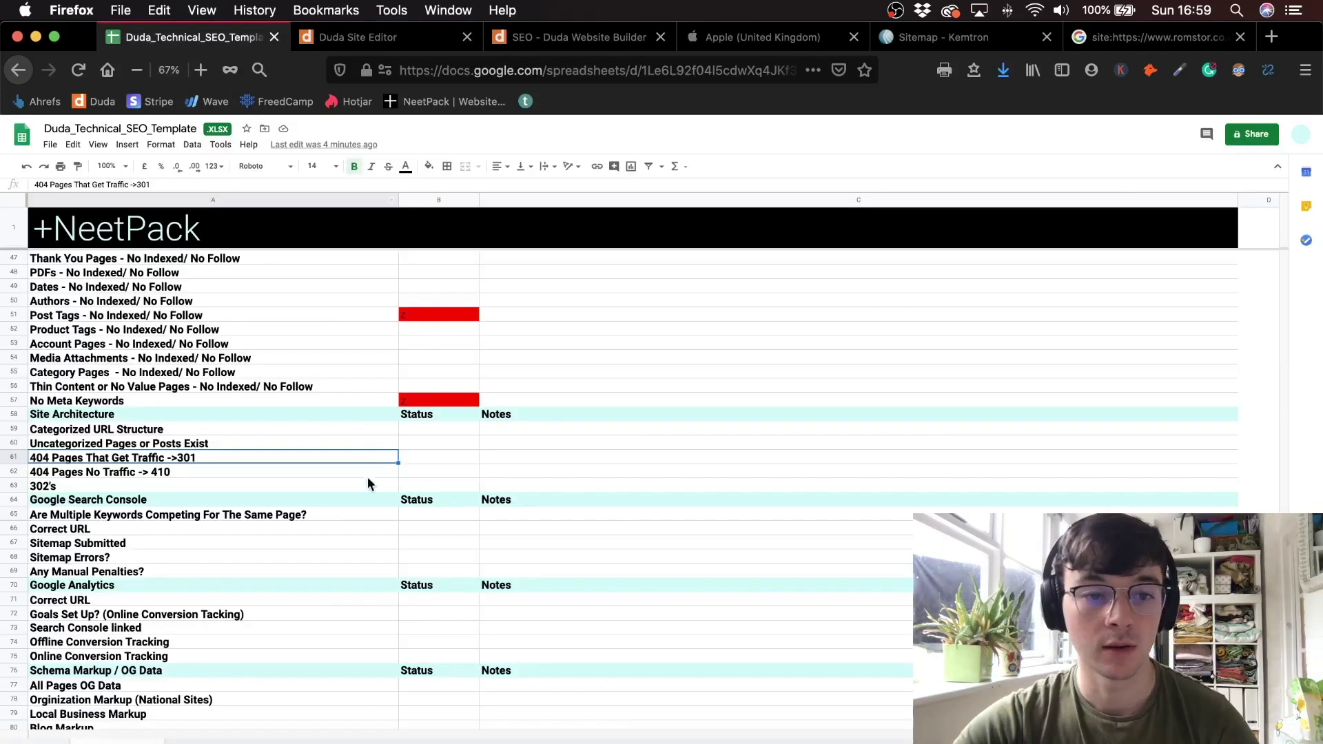
pyautogui.scroll(-2, 266, 481)
pyautogui.moveTo(267, 442); pyautogui.dragTo(260, 605)
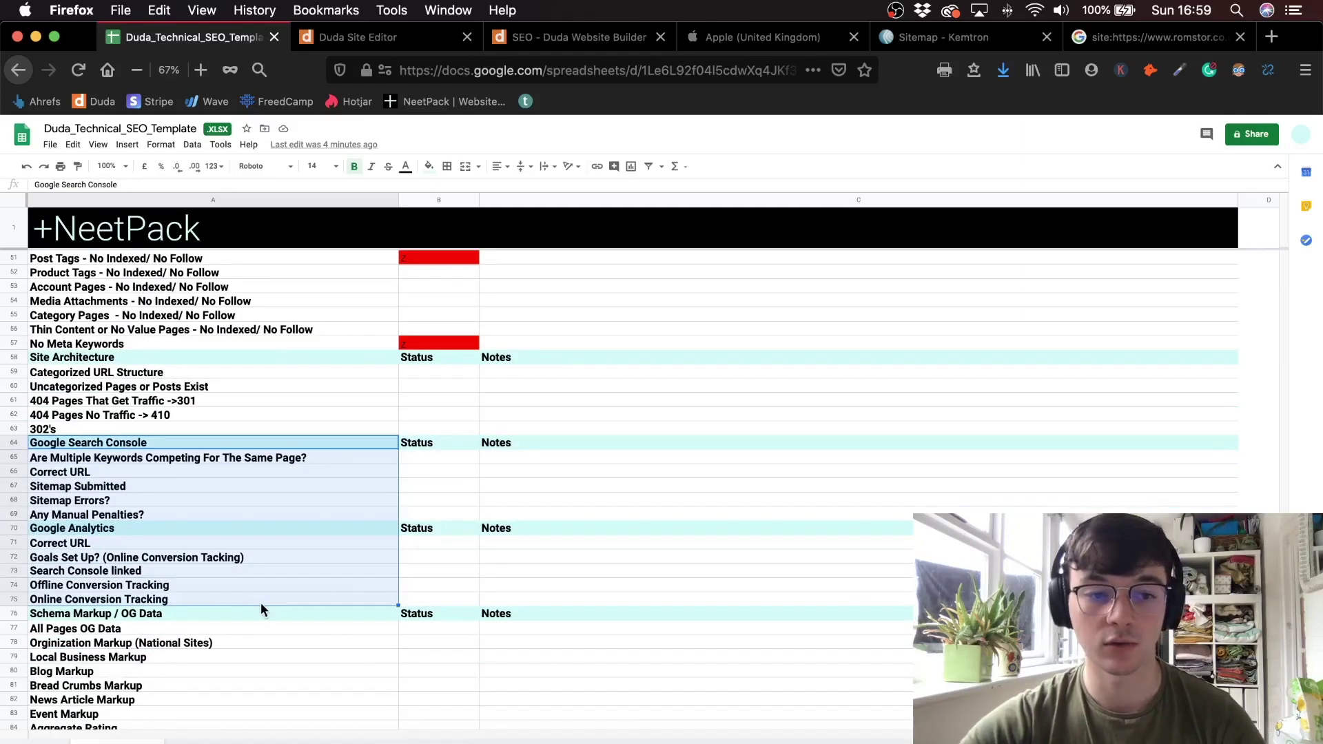
pyautogui.click(189, 541)
pyautogui.click(201, 472)
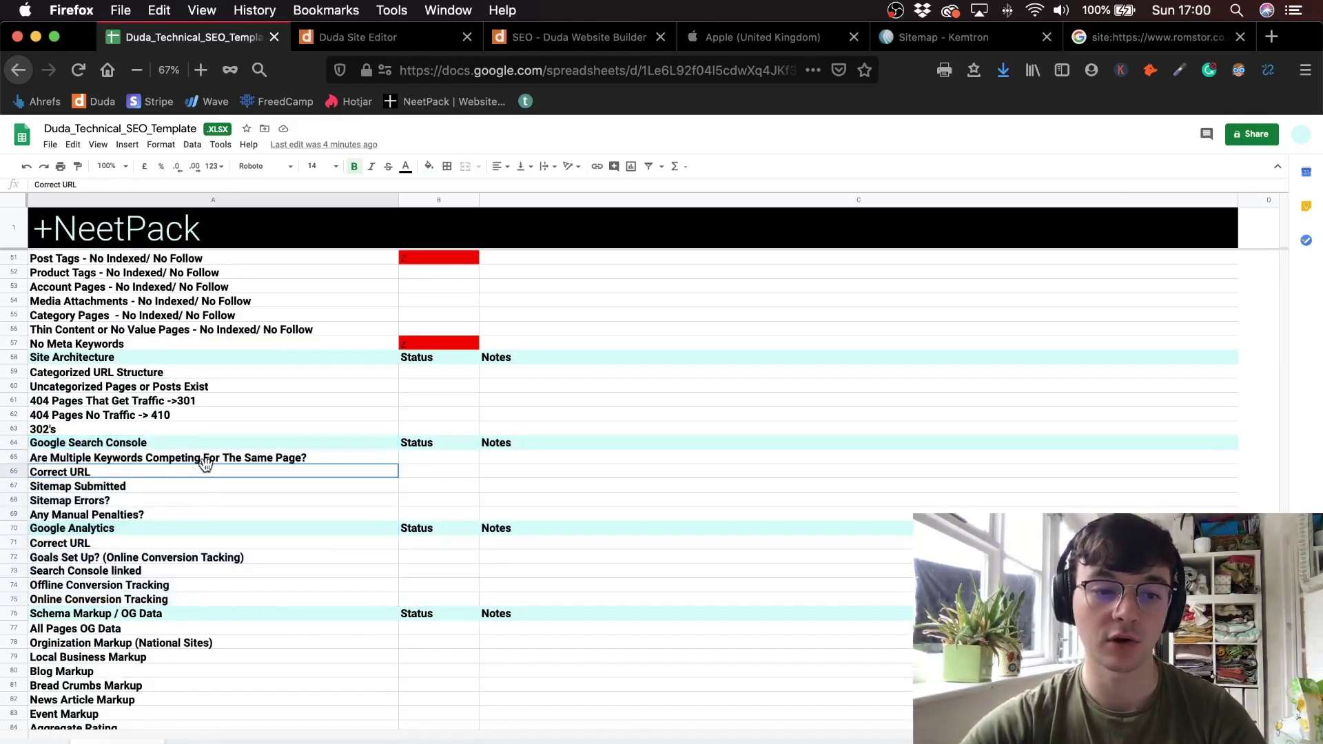
pyautogui.click(193, 501)
pyautogui.click(175, 530)
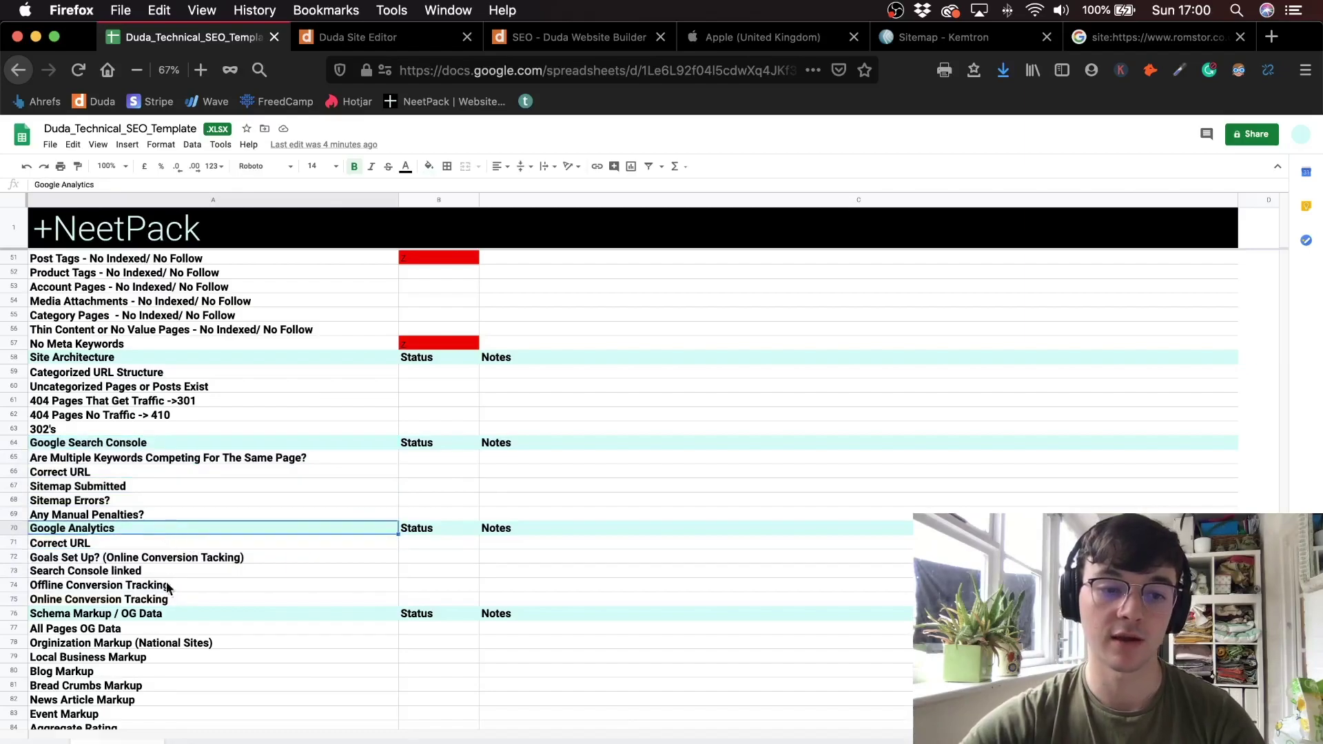
pyautogui.click(352, 37)
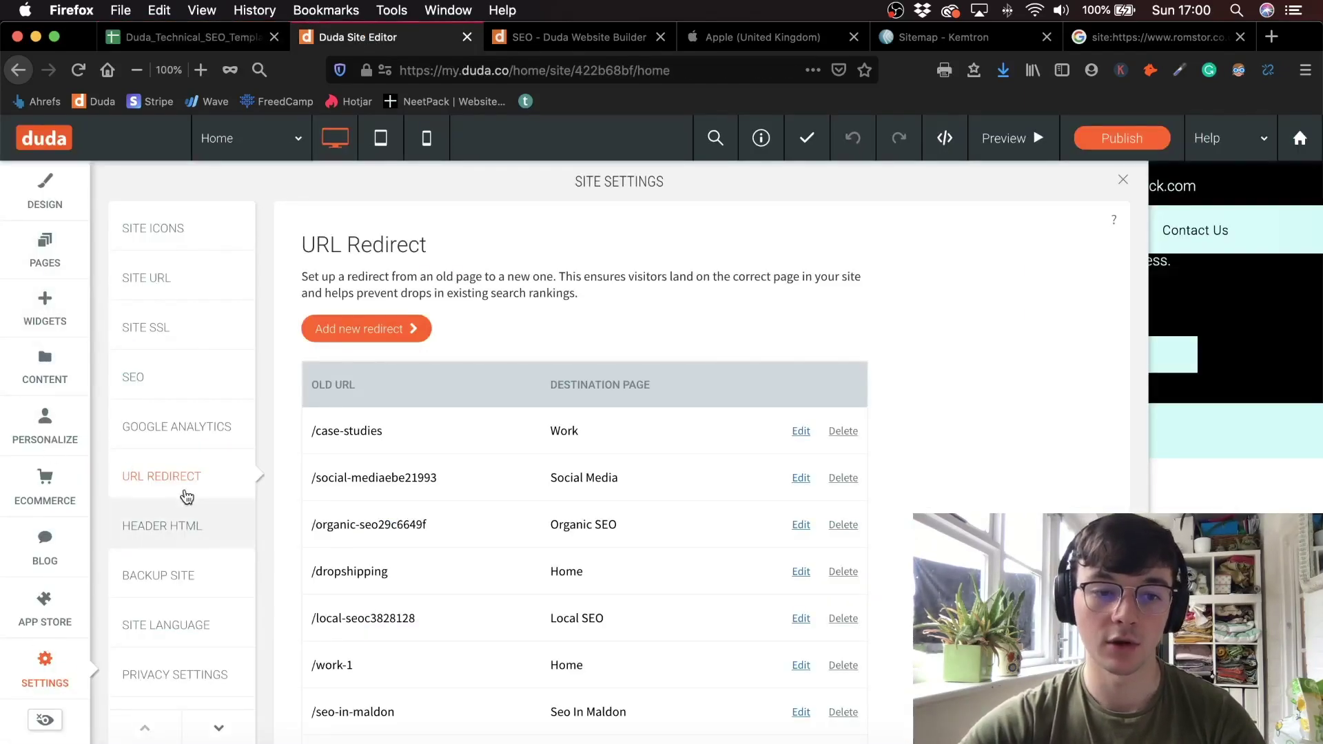
# - Check the Google Analytics setting and the empty Header HTML code against the SEO checklist
pyautogui.click(222, 445)
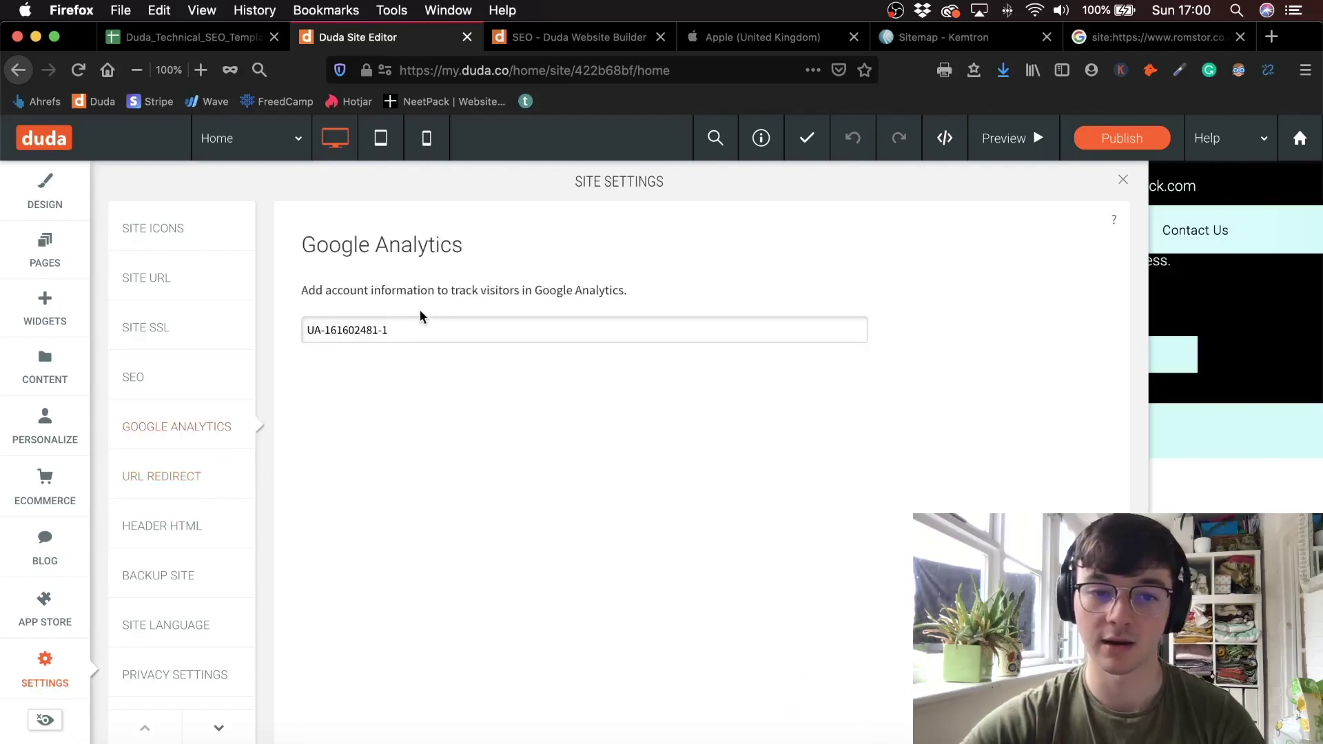
pyautogui.click(186, 527)
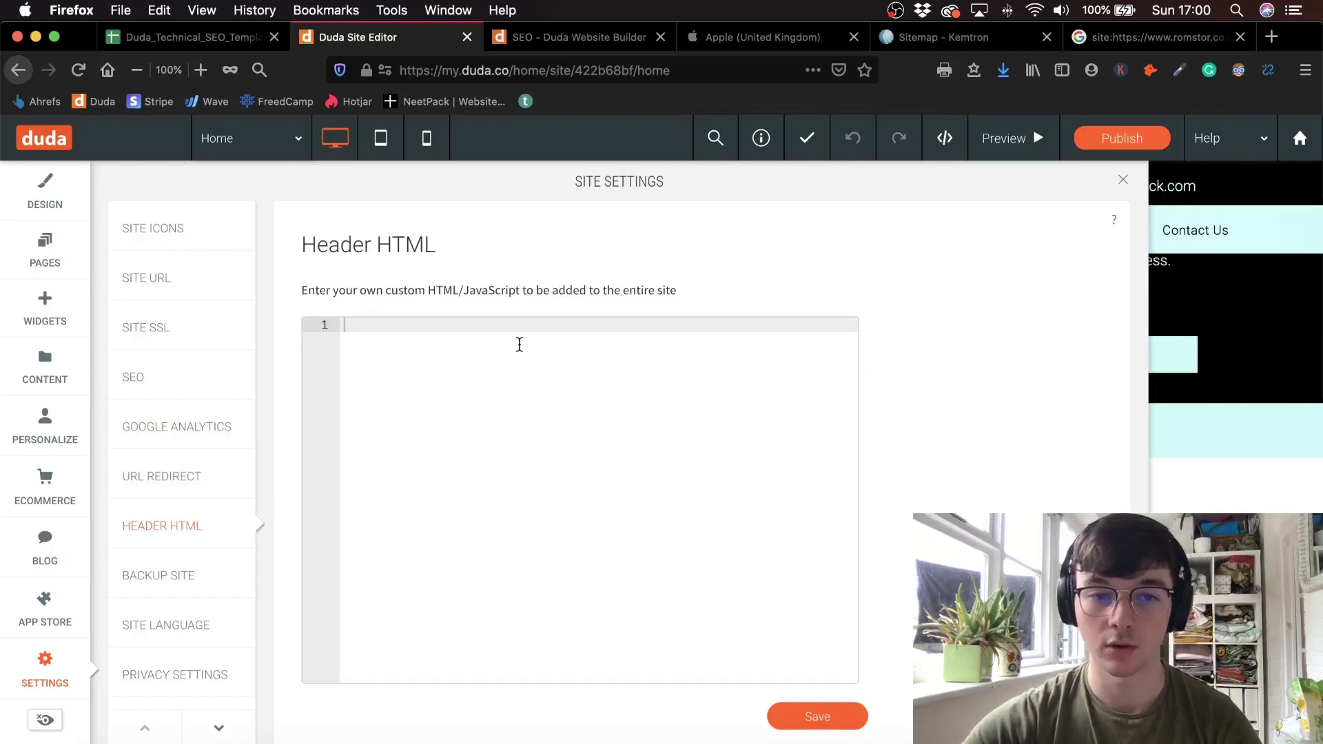
pyautogui.click(144, 37)
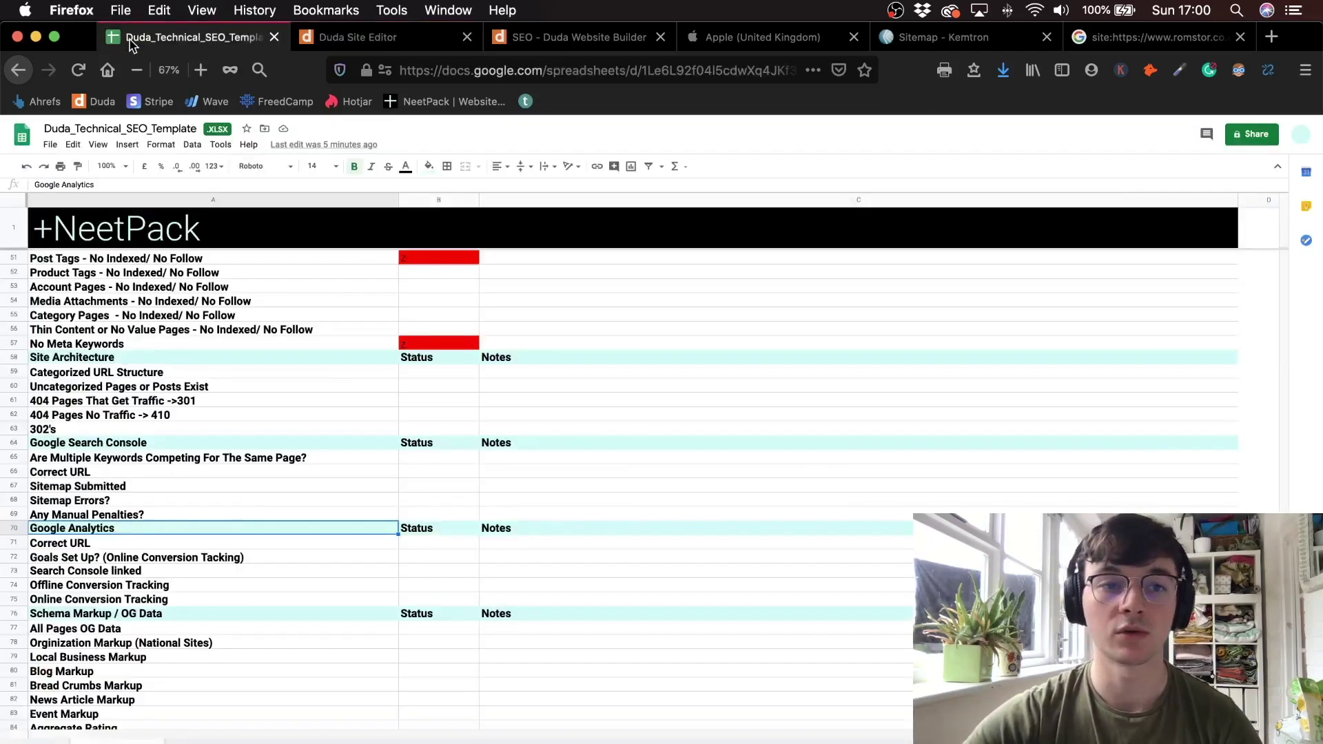
pyautogui.scroll(-4, 193, 488)
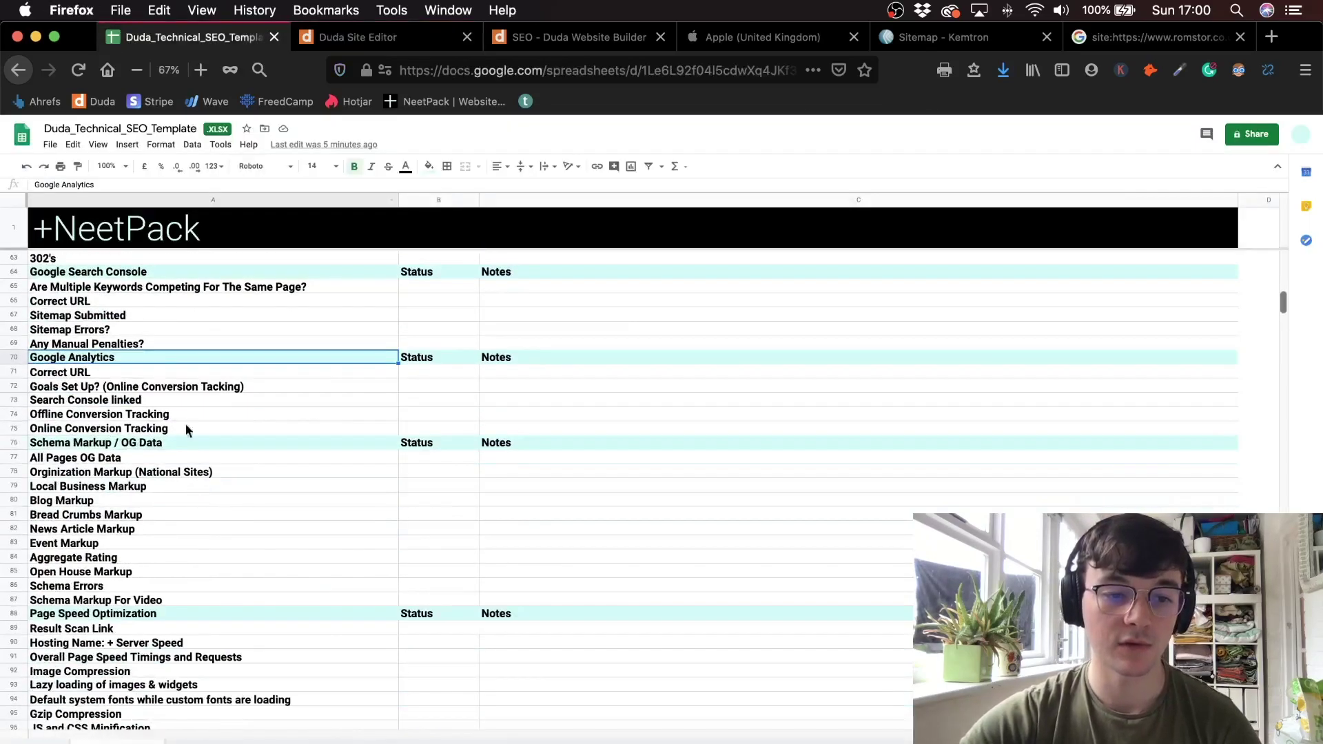
pyautogui.moveTo(182, 442); pyautogui.dragTo(206, 563)
pyautogui.click(399, 41)
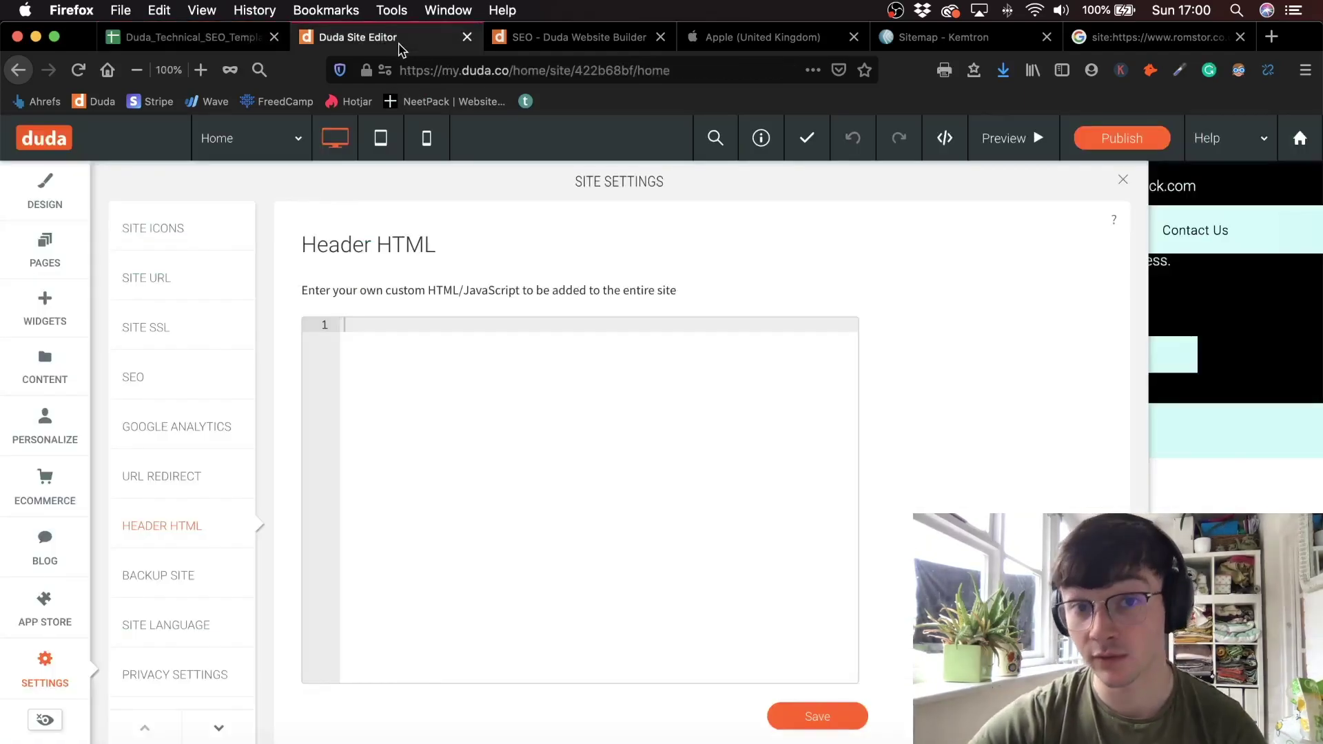
# - Search widgets for 'yext' and drop a Yext widget below the Our Clients heading
pyautogui.click(45, 309)
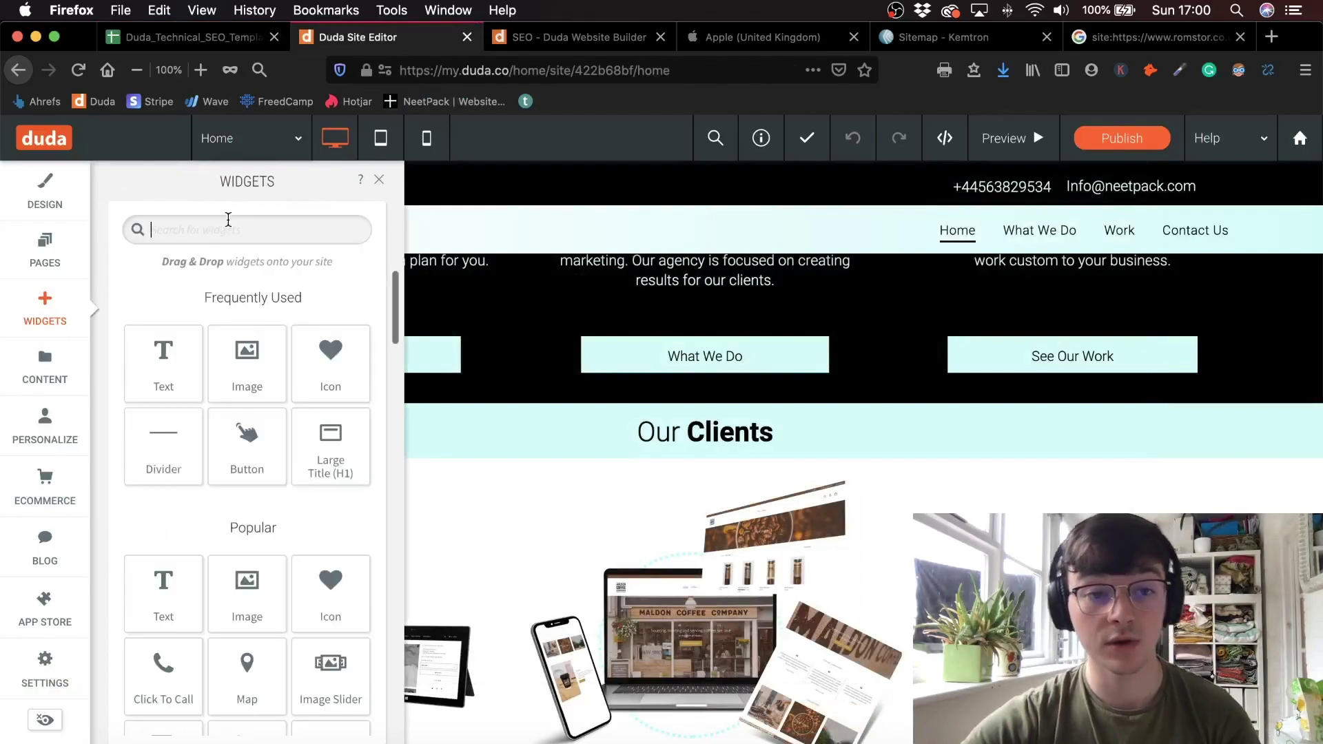
pyautogui.write('yext')
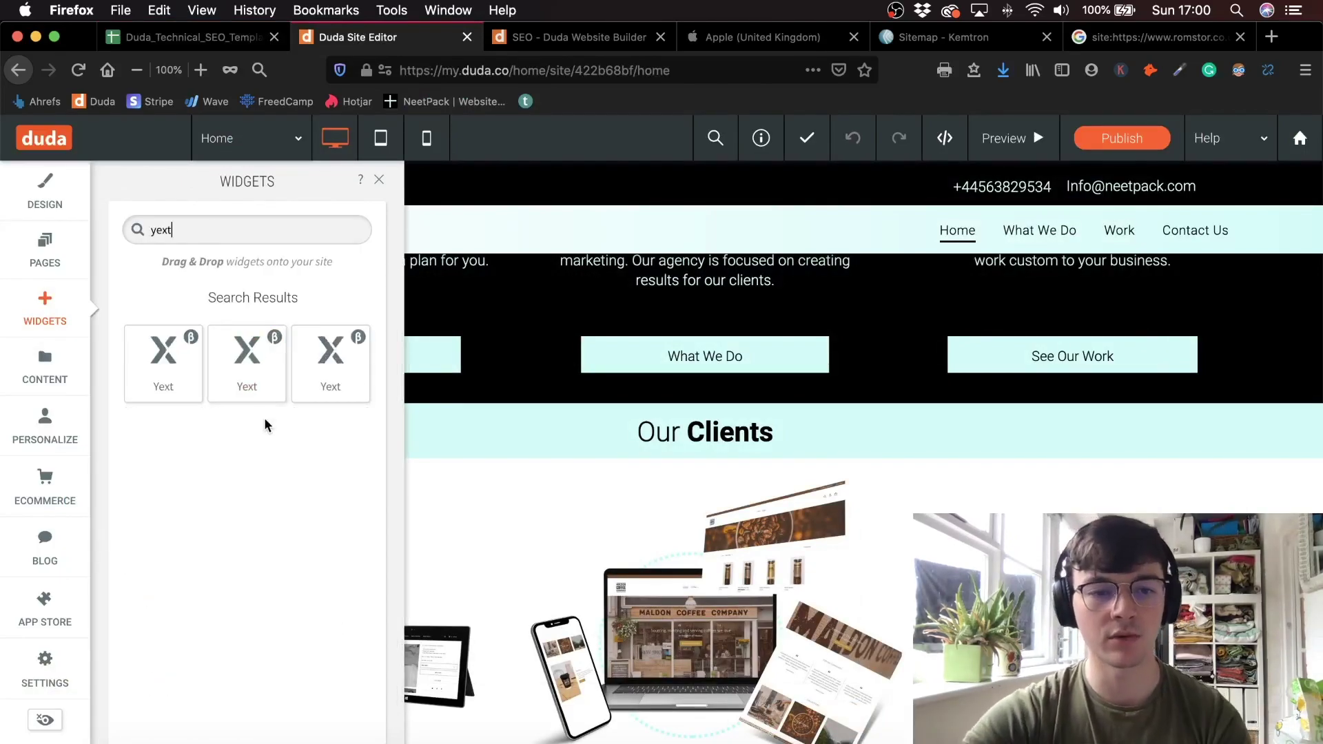
pyautogui.moveTo(163, 362); pyautogui.dragTo(458, 524)
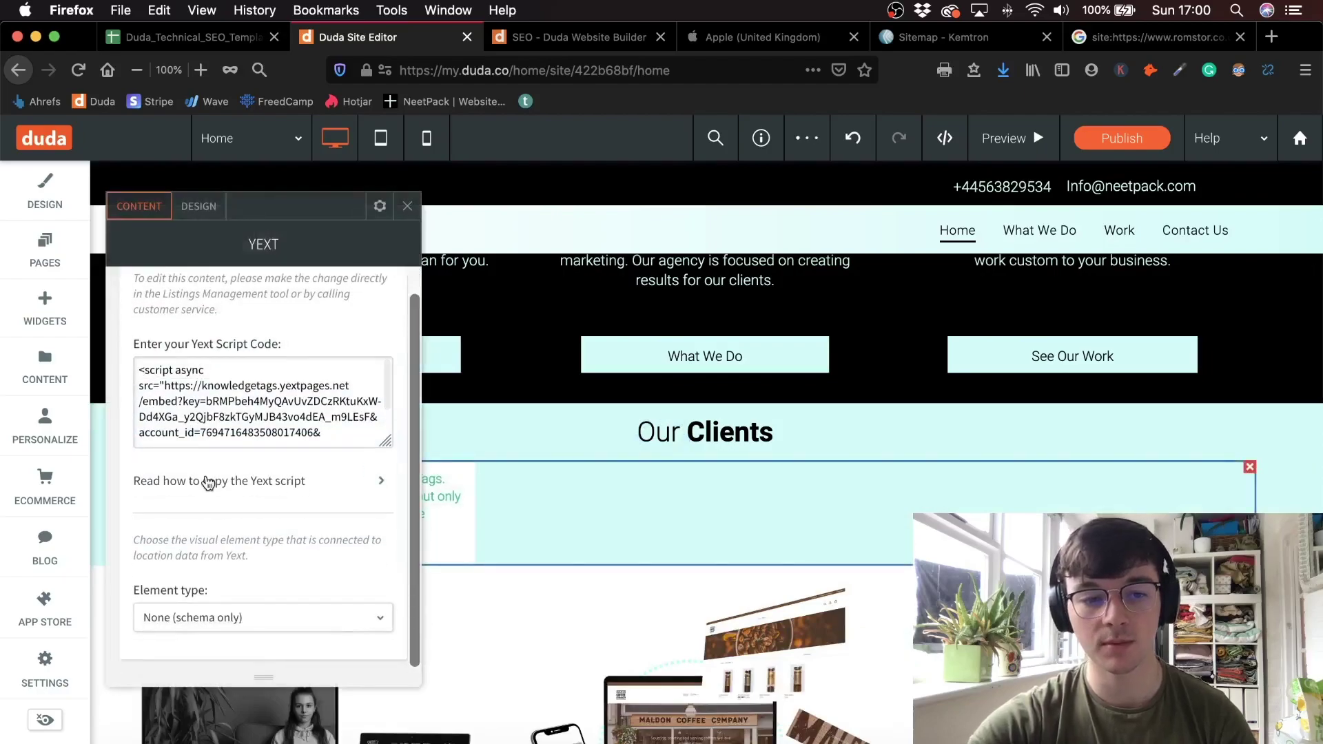
# - Try Phone number and Address, then set the Yext element type to Logo
pyautogui.click(193, 617)
pyautogui.scroll(-5, 192, 624)
pyautogui.scroll(2, 218, 531)
pyautogui.click(215, 535)
pyautogui.click(246, 476)
pyautogui.click(236, 537)
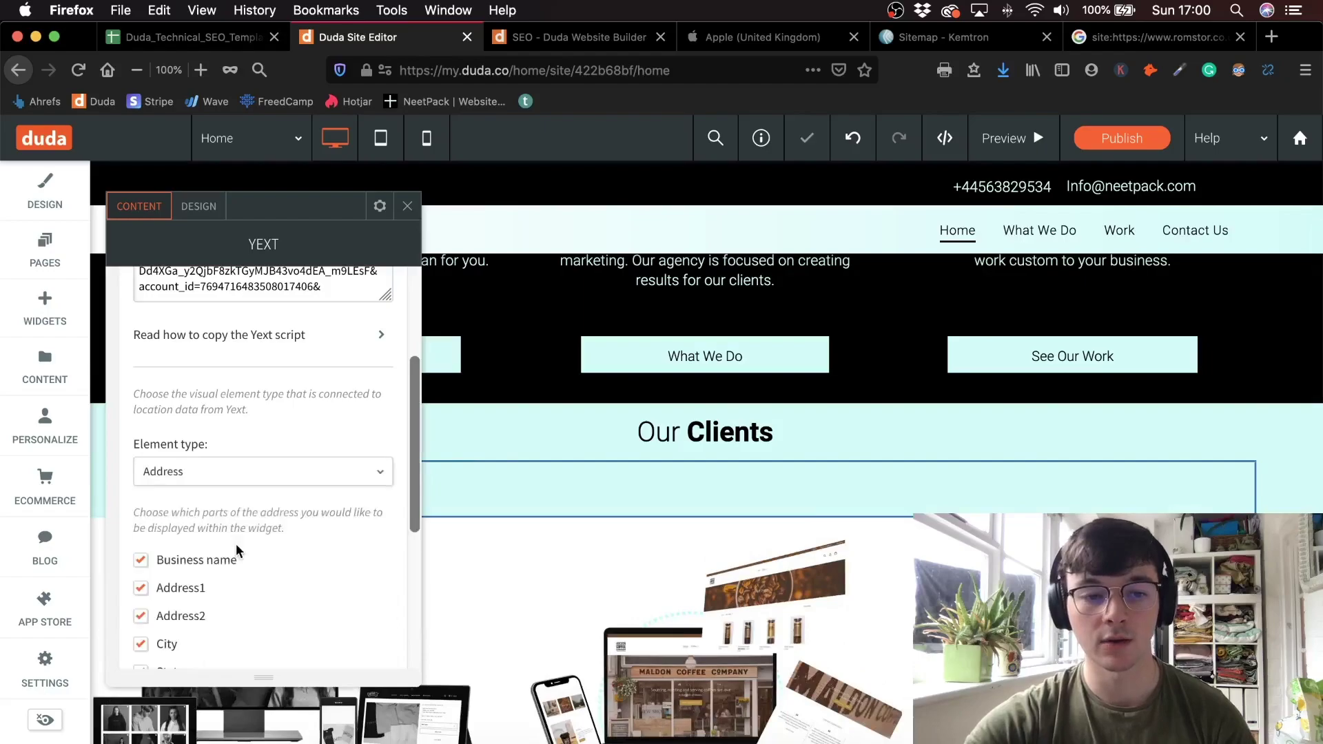
pyautogui.click(260, 470)
pyautogui.click(235, 561)
# - Keep Logo as the element type and close the Yext widget settings
pyautogui.click(261, 482)
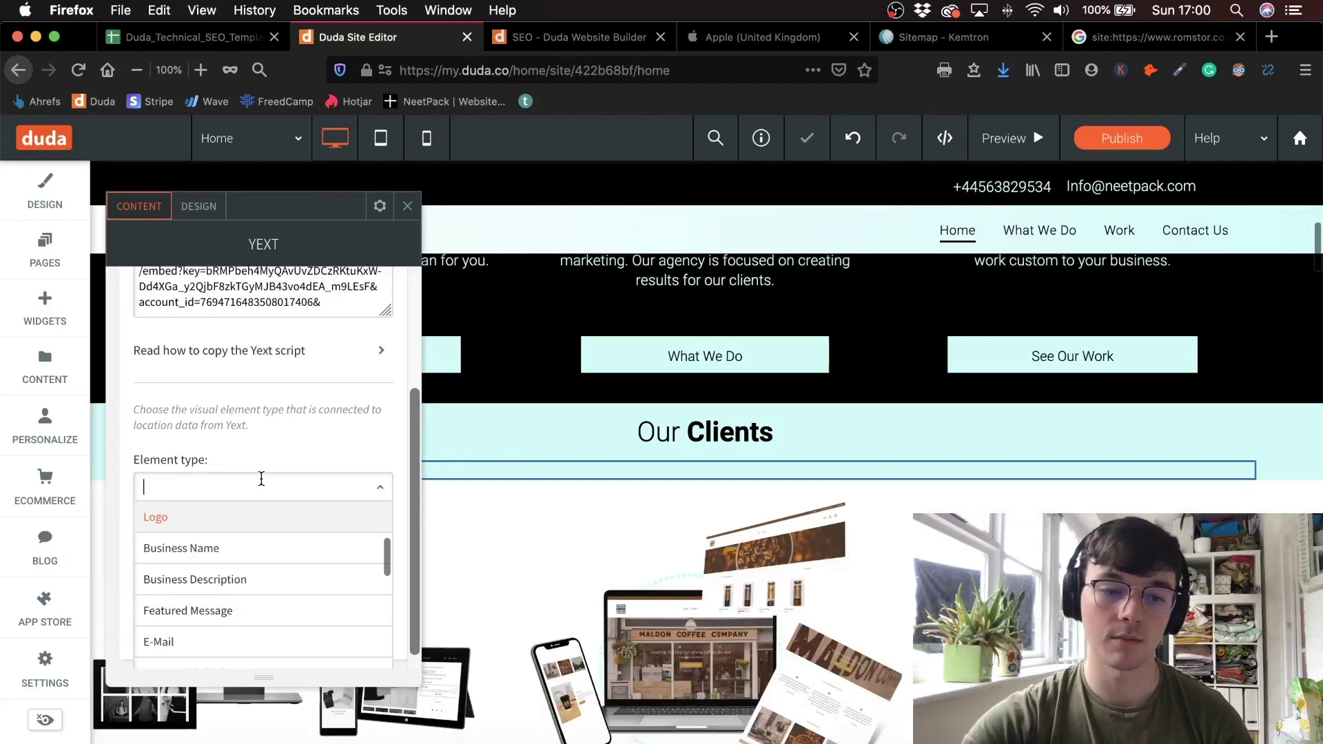
pyautogui.scroll(-5, 245, 561)
pyautogui.scroll(-2, 277, 521)
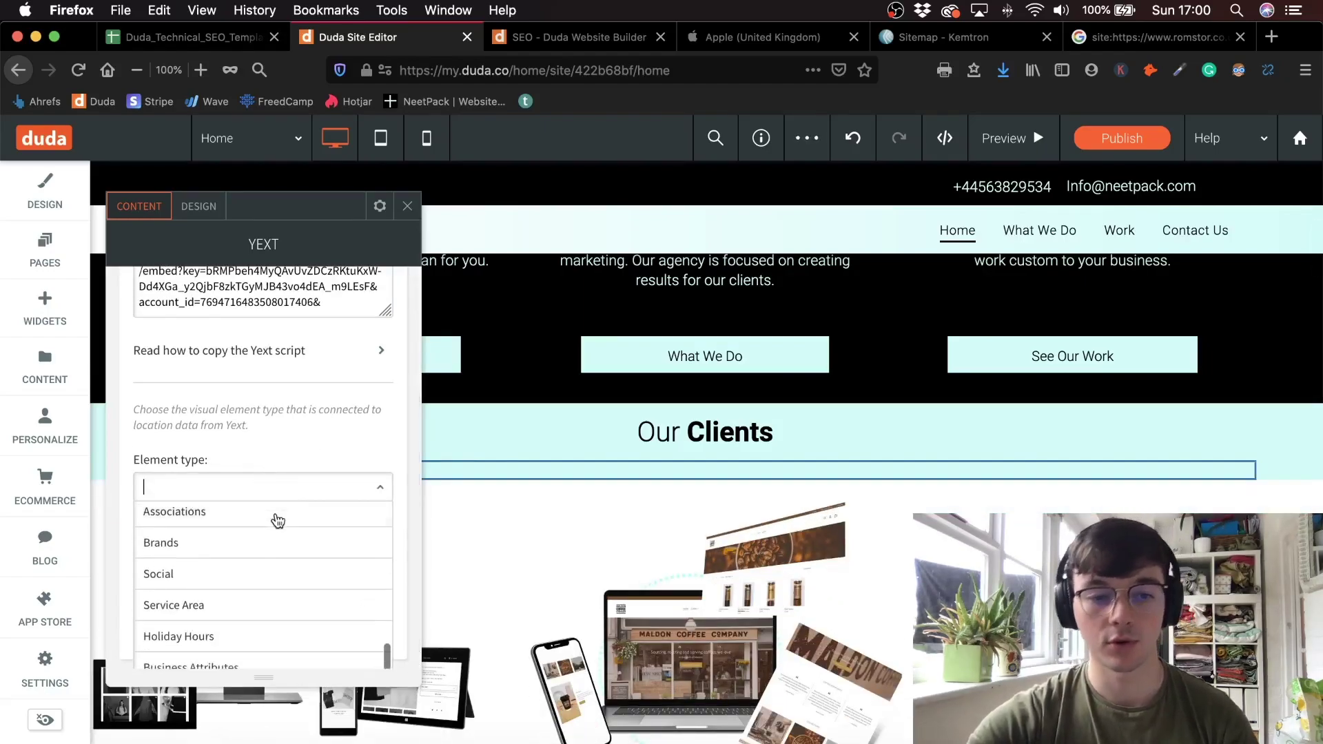
pyautogui.scroll(-1, 262, 574)
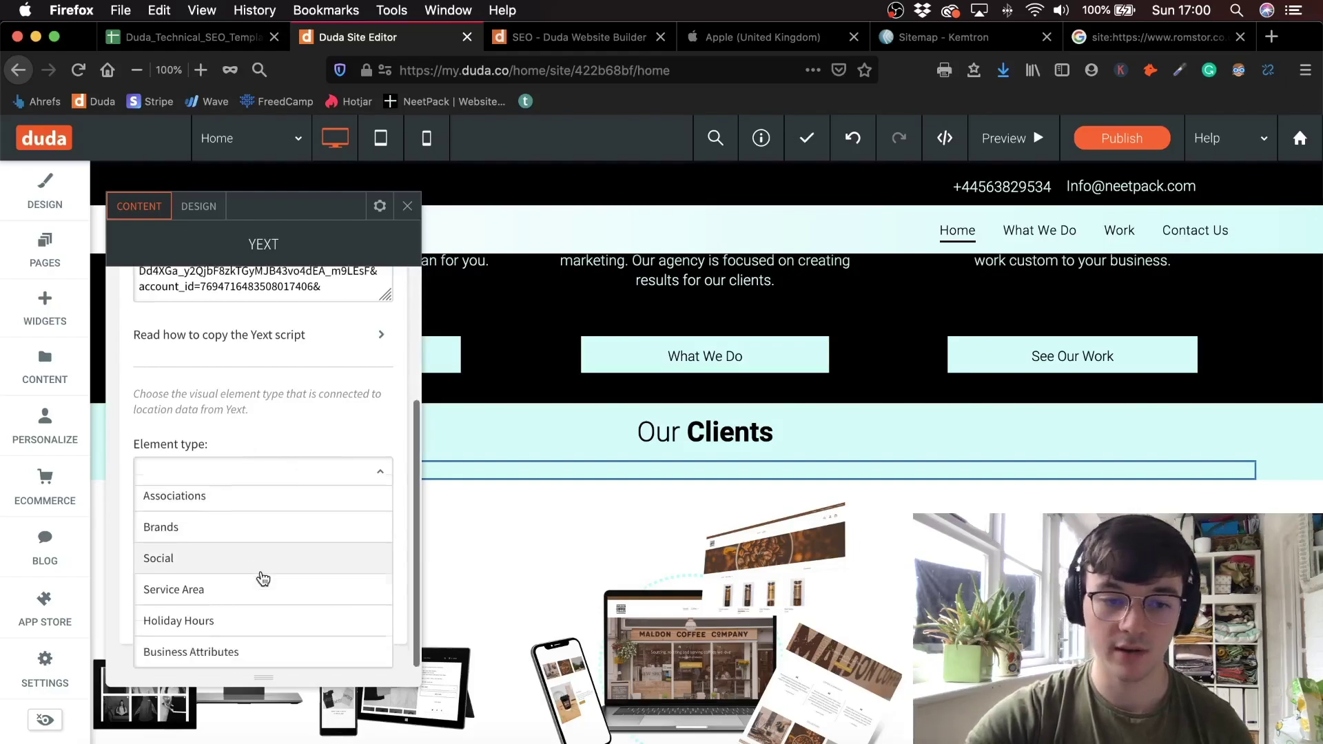
pyautogui.click(298, 442)
pyautogui.scroll(1, 228, 447)
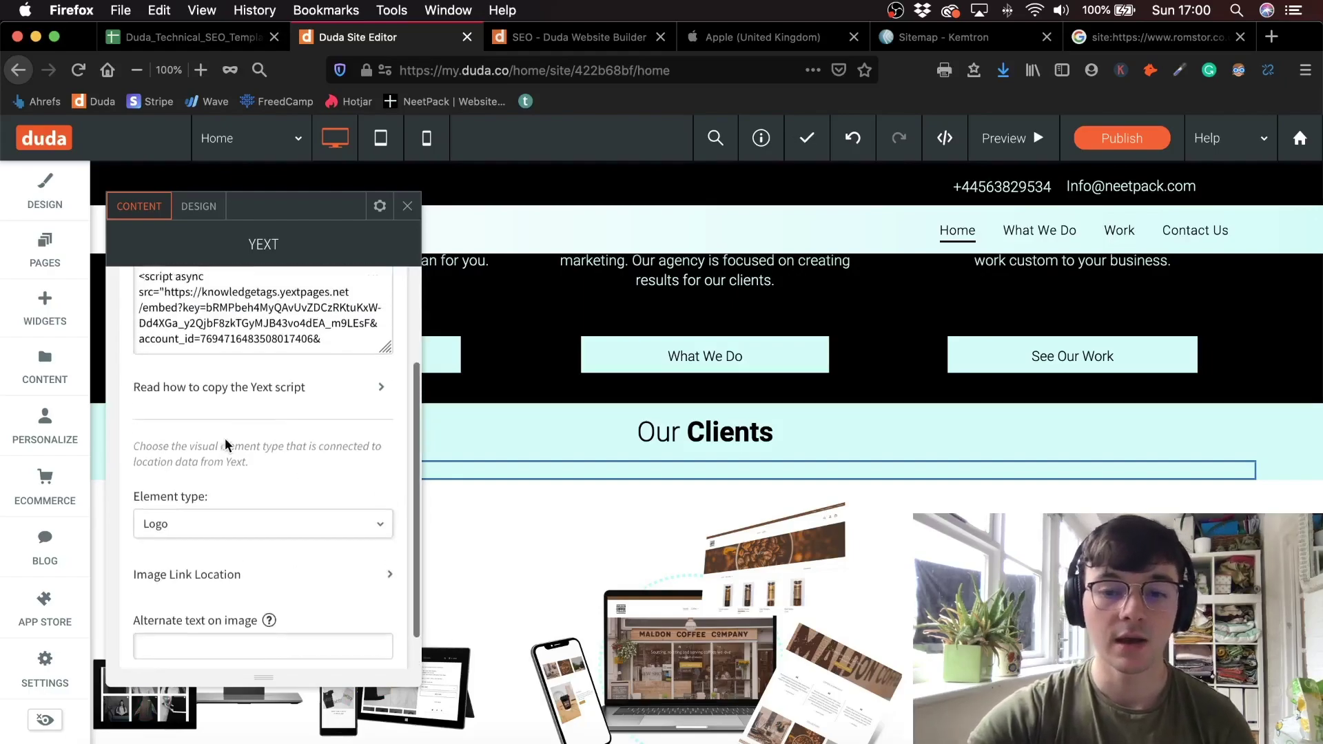
pyautogui.scroll(3, 227, 447)
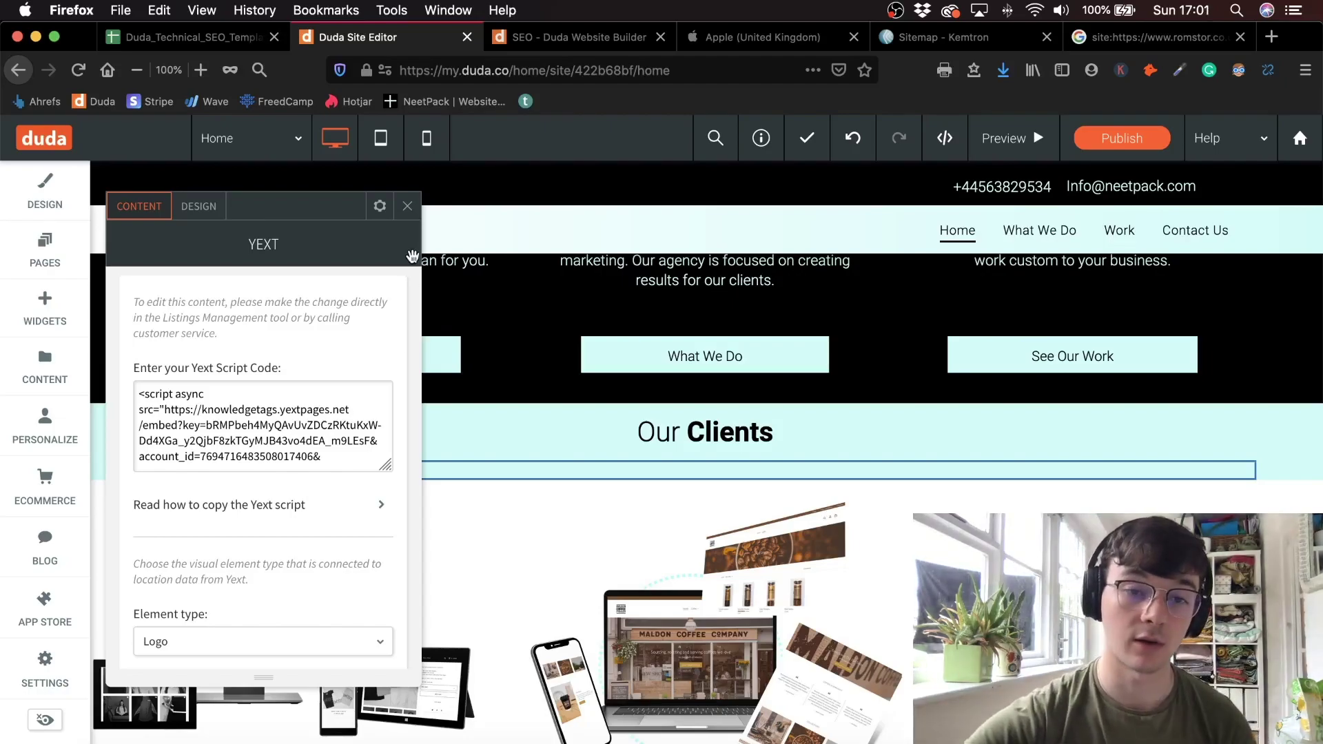
pyautogui.click(407, 206)
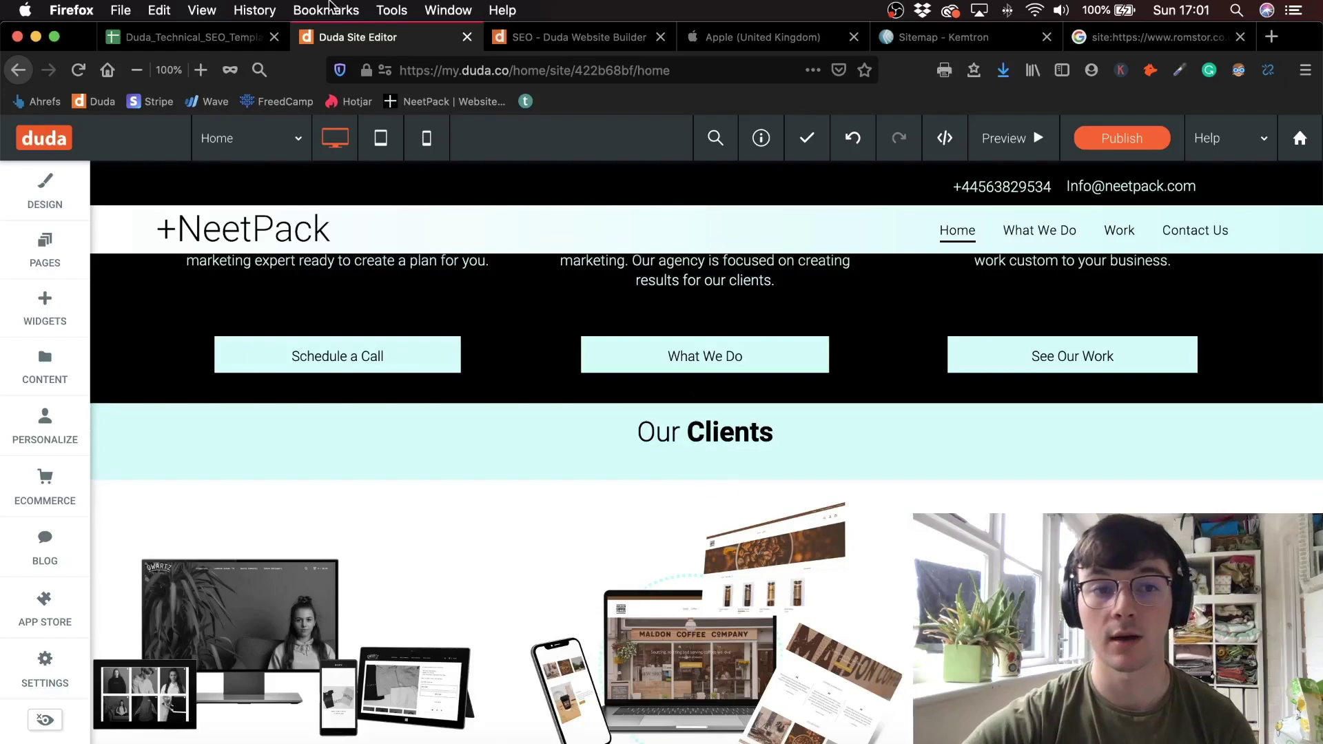
# - Review the Schema Markup and All Pages OG Data checklist items, then show Duda's page list
pyautogui.hotkey('ctrl', 'shift', 'Tab')
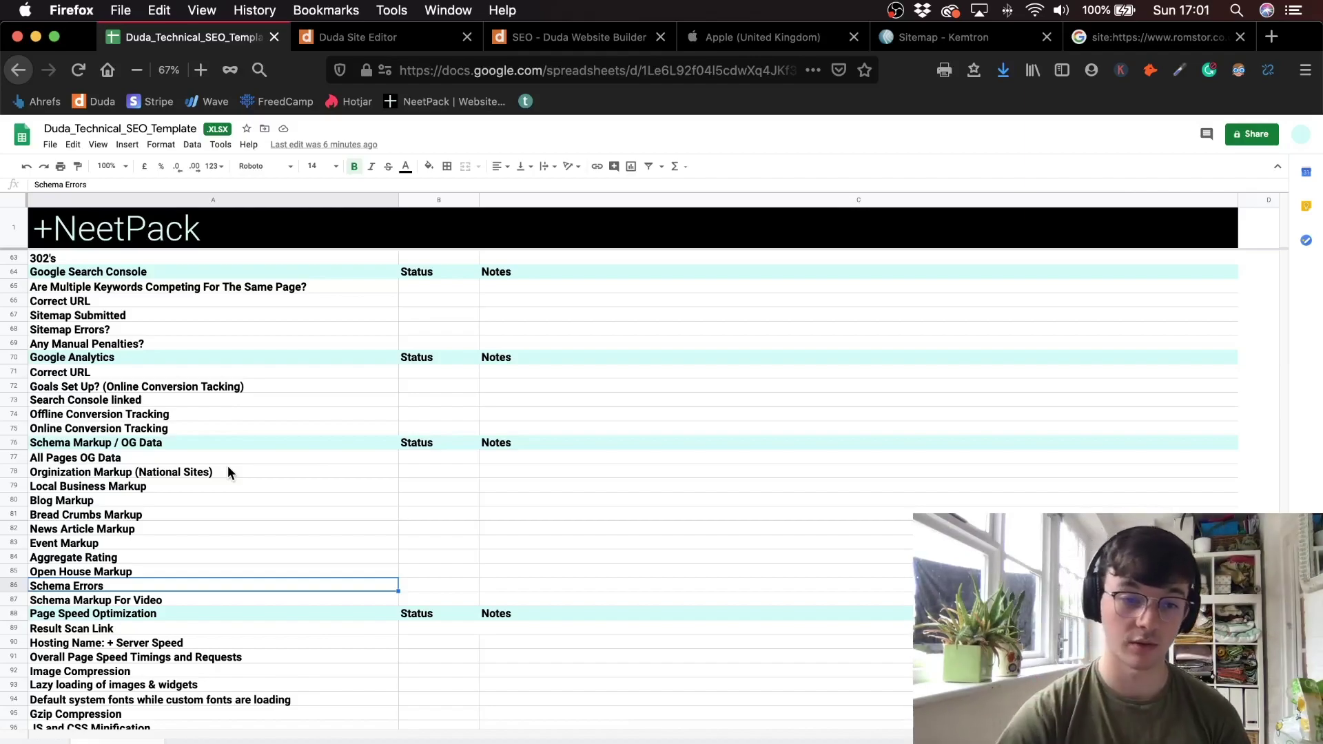
pyautogui.click(180, 441)
pyautogui.click(156, 462)
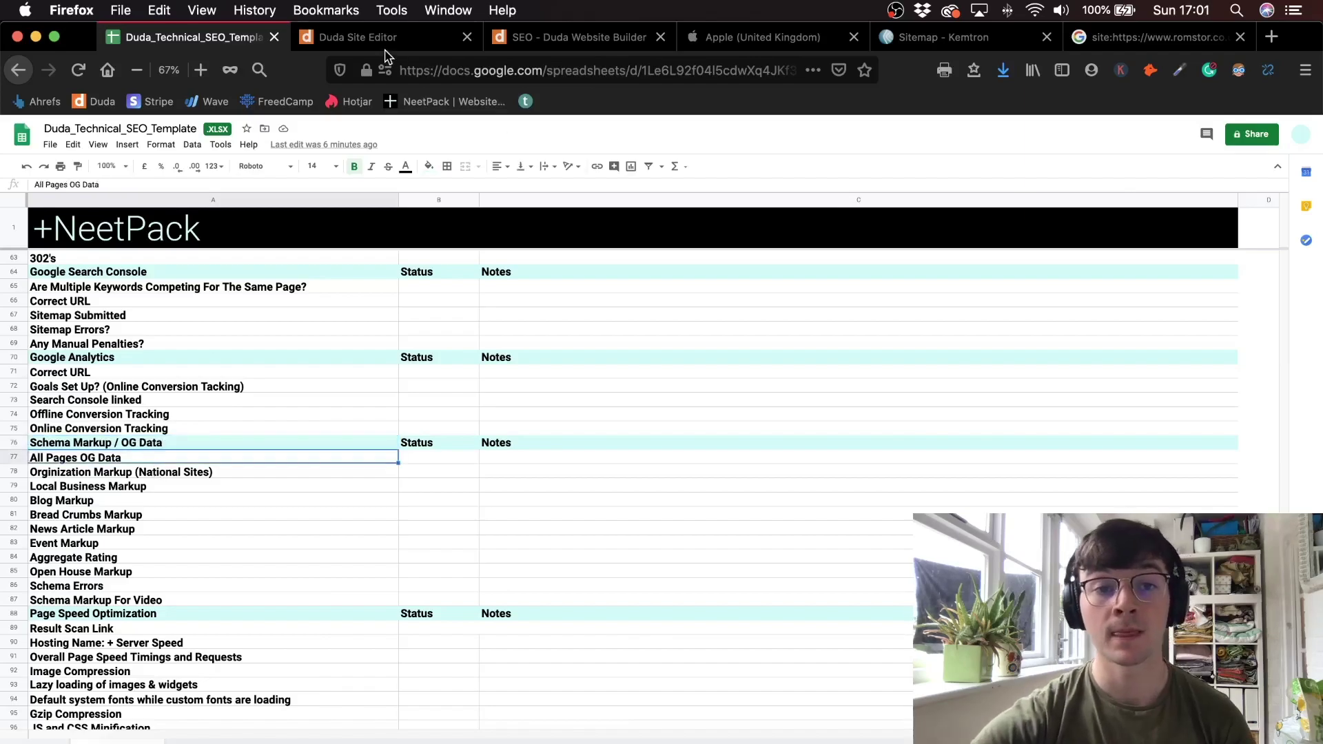
pyautogui.click(387, 41)
pyautogui.click(45, 249)
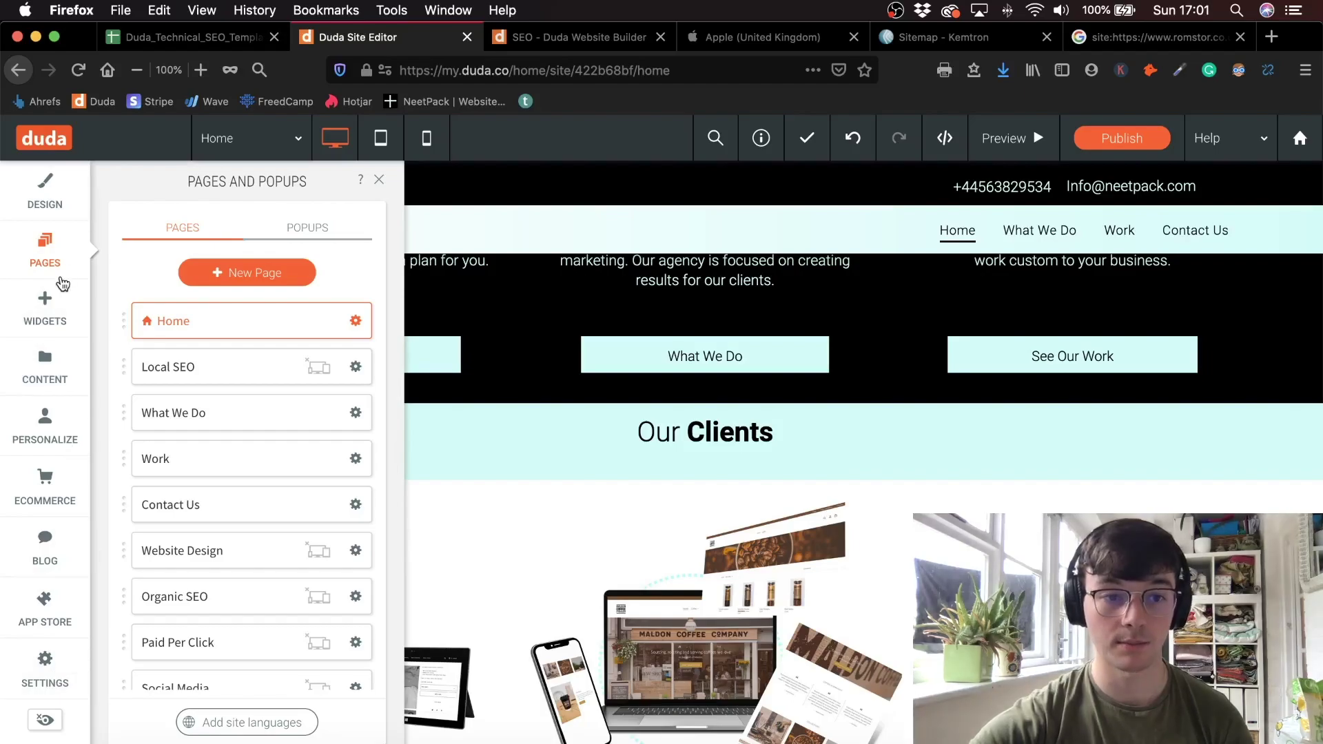
# - Glance over the site-wide SEO settings in Site Settings
pyautogui.click(45, 668)
pyautogui.click(175, 397)
pyautogui.scroll(-5, 383, 387)
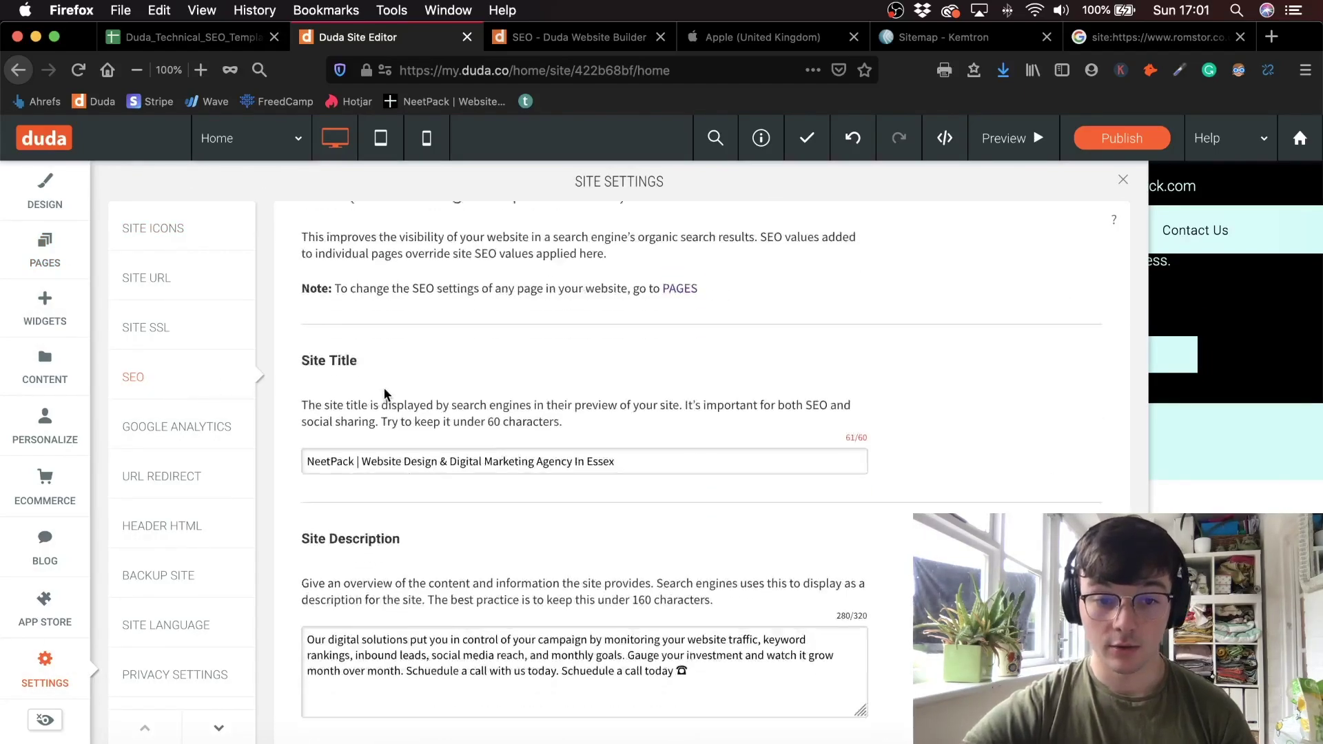
pyautogui.scroll(5, 383, 387)
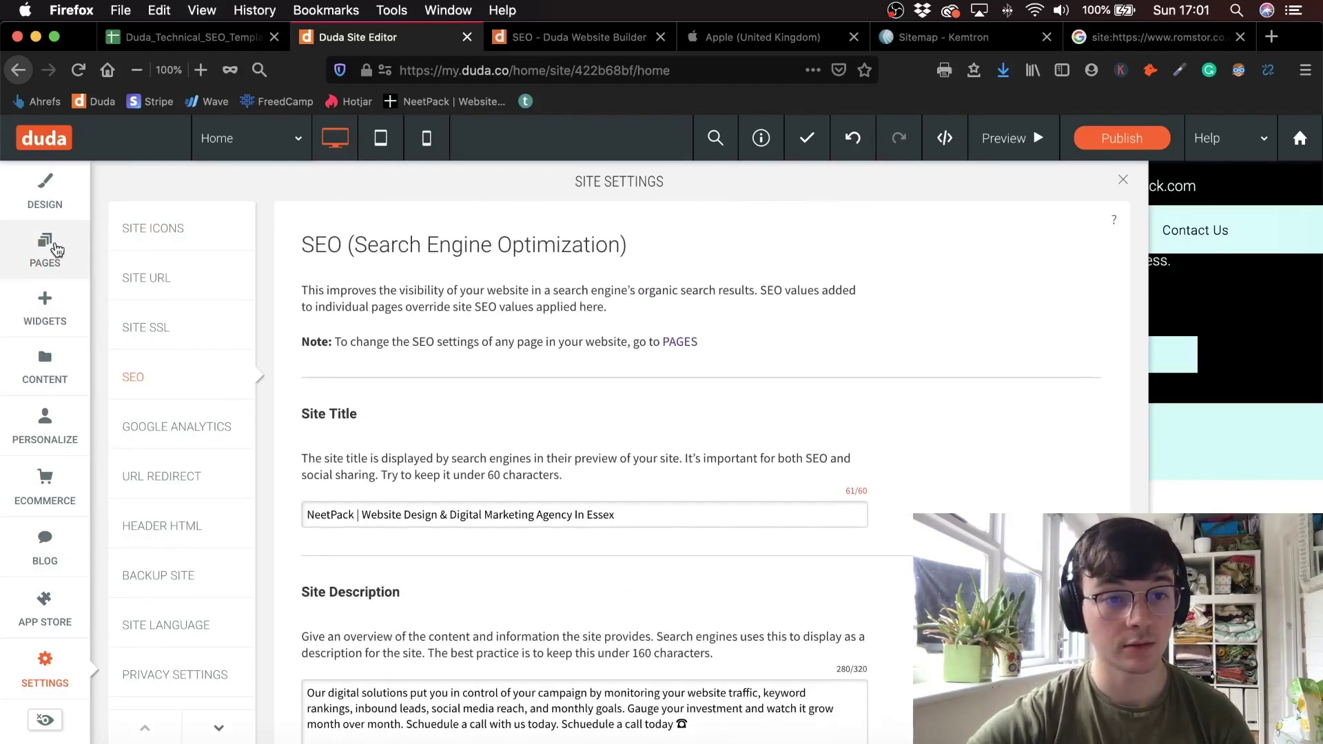
# - Check the Home page's SEO Open Graph image, which is the NeetPack logo
pyautogui.click(45, 249)
pyautogui.click(358, 319)
pyautogui.click(414, 464)
pyautogui.scroll(-10, 665, 512)
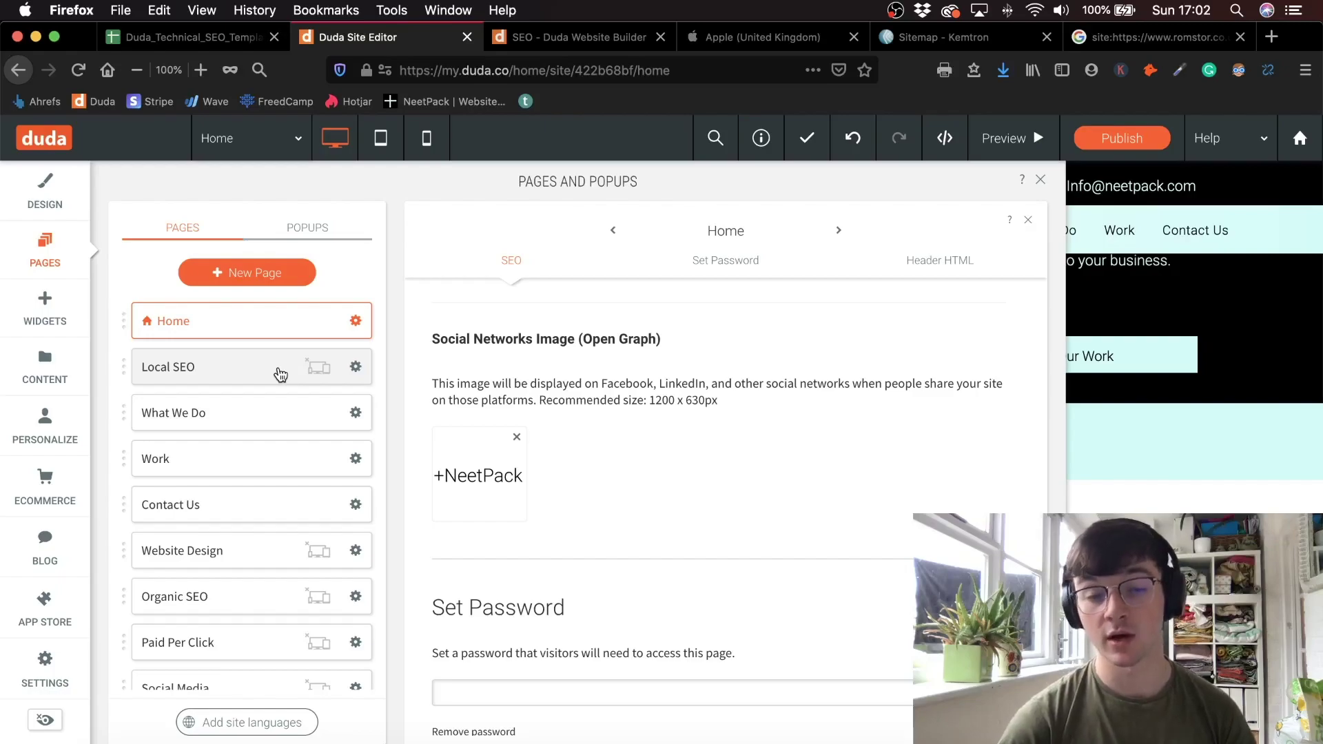
pyautogui.click(214, 41)
# - Select the Page Speed Optimization items from Result Scan Link to Gzip Compression
pyautogui.click(255, 471)
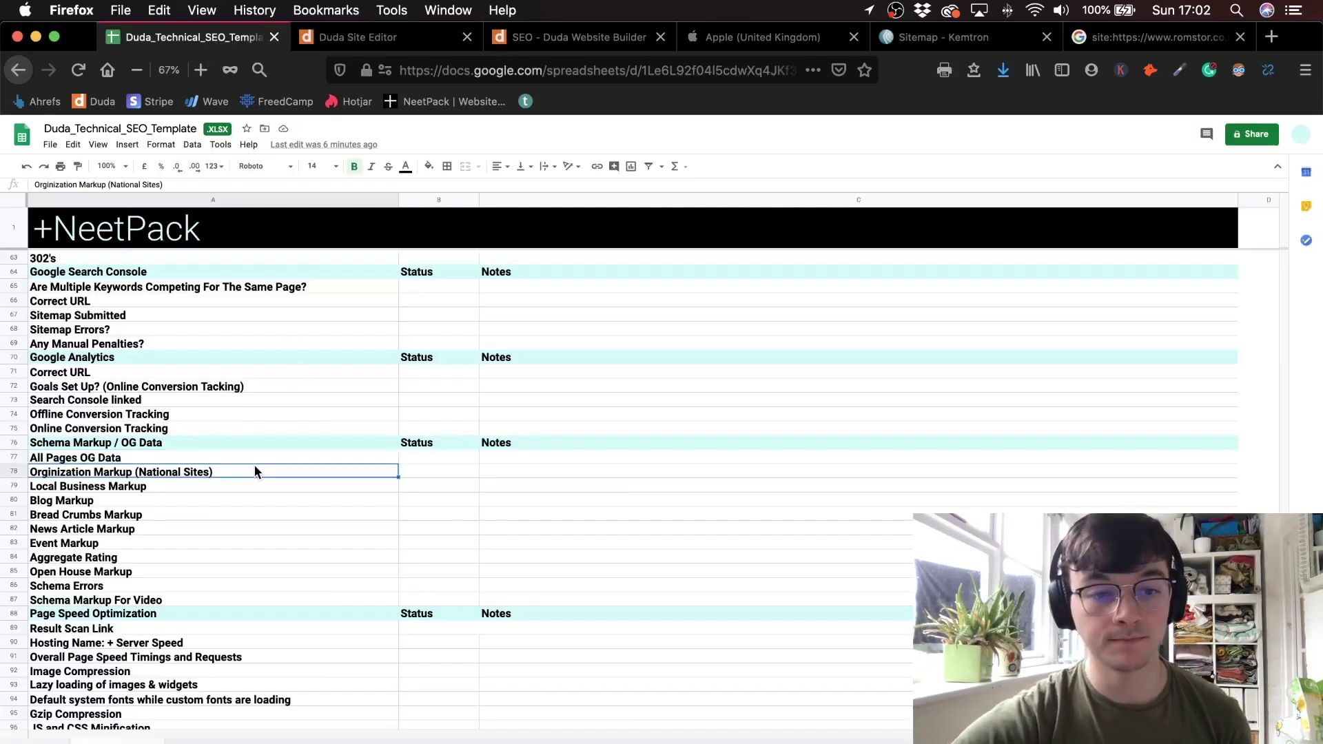
pyautogui.scroll(-5, 317, 466)
pyautogui.click(208, 471)
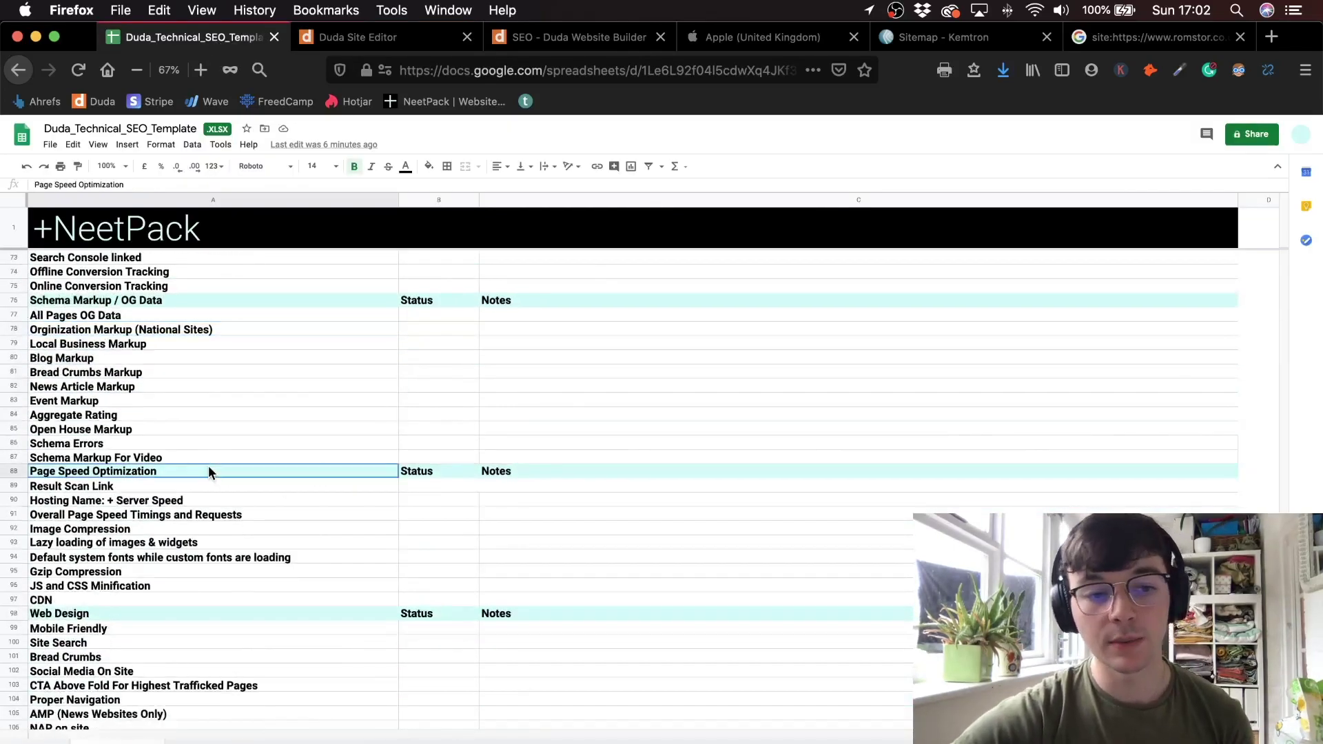
pyautogui.moveTo(208, 471); pyautogui.dragTo(222, 557)
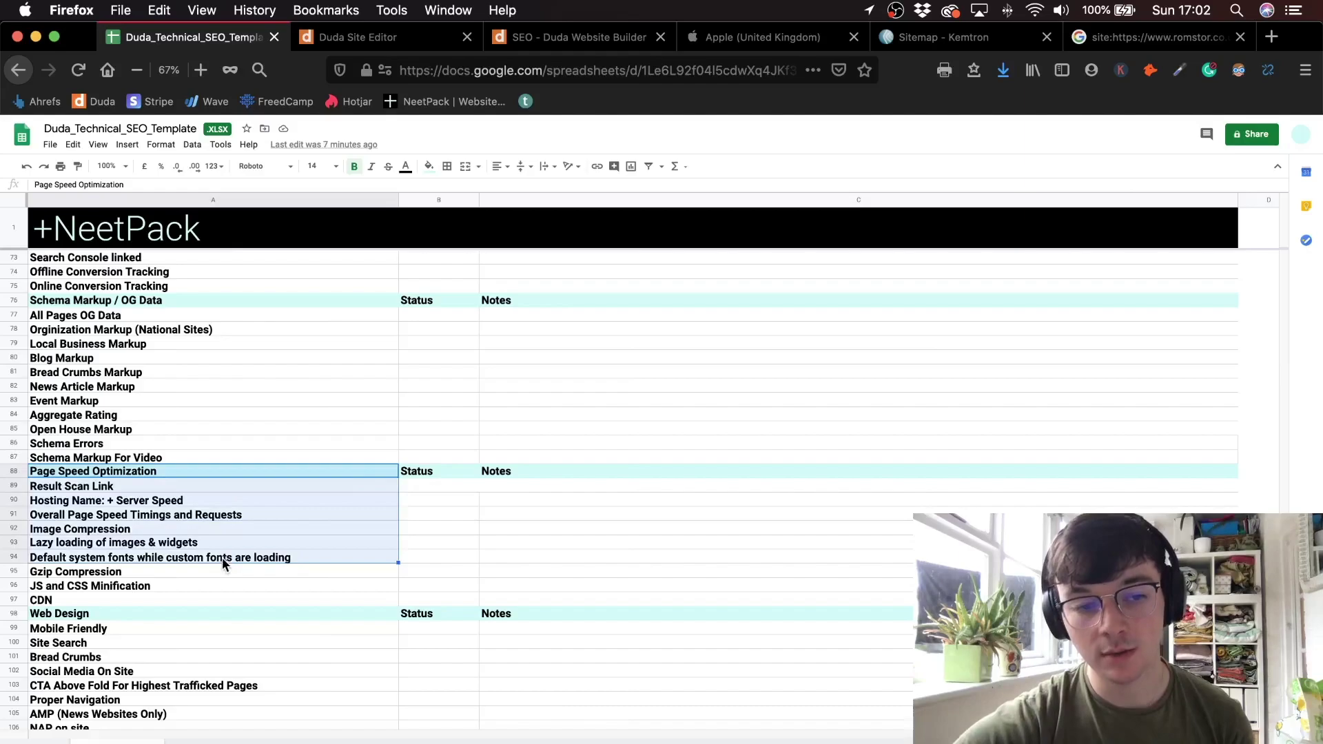
pyautogui.click(222, 556)
pyautogui.moveTo(218, 484); pyautogui.dragTo(208, 569)
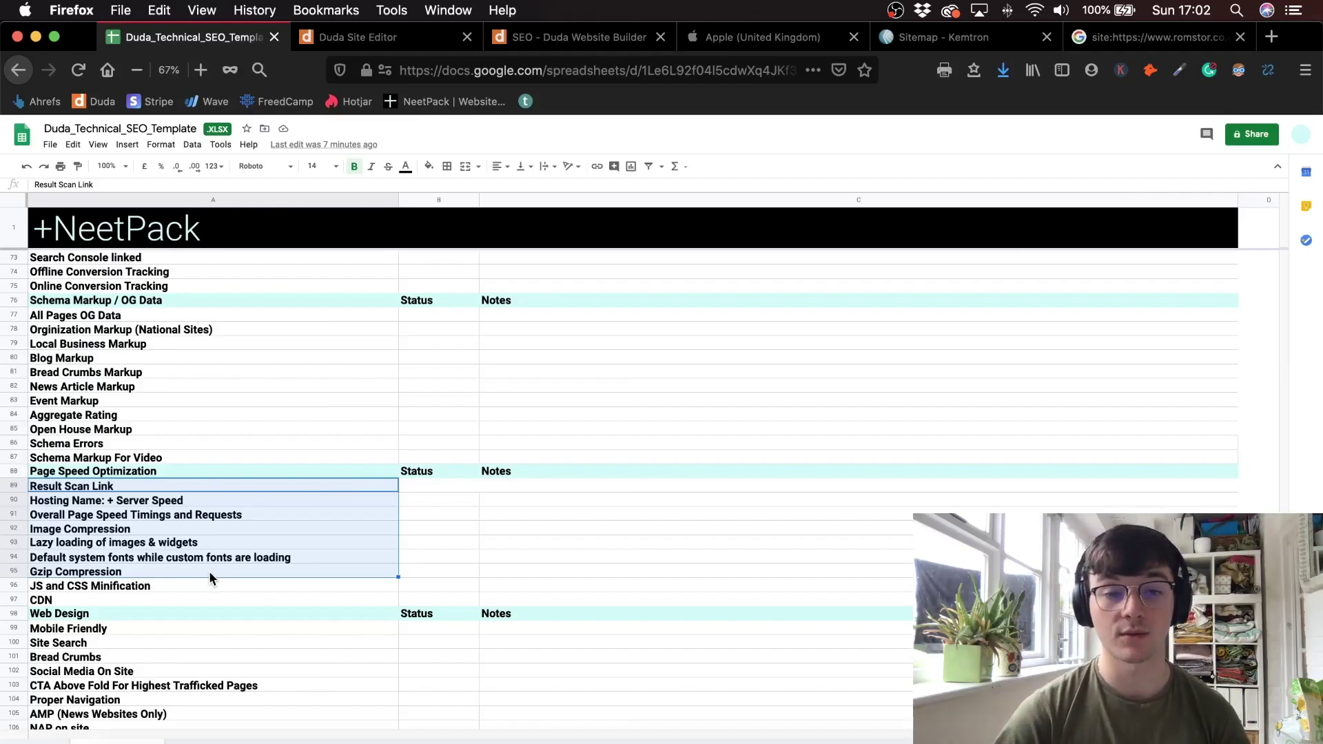
pyautogui.click(235, 486)
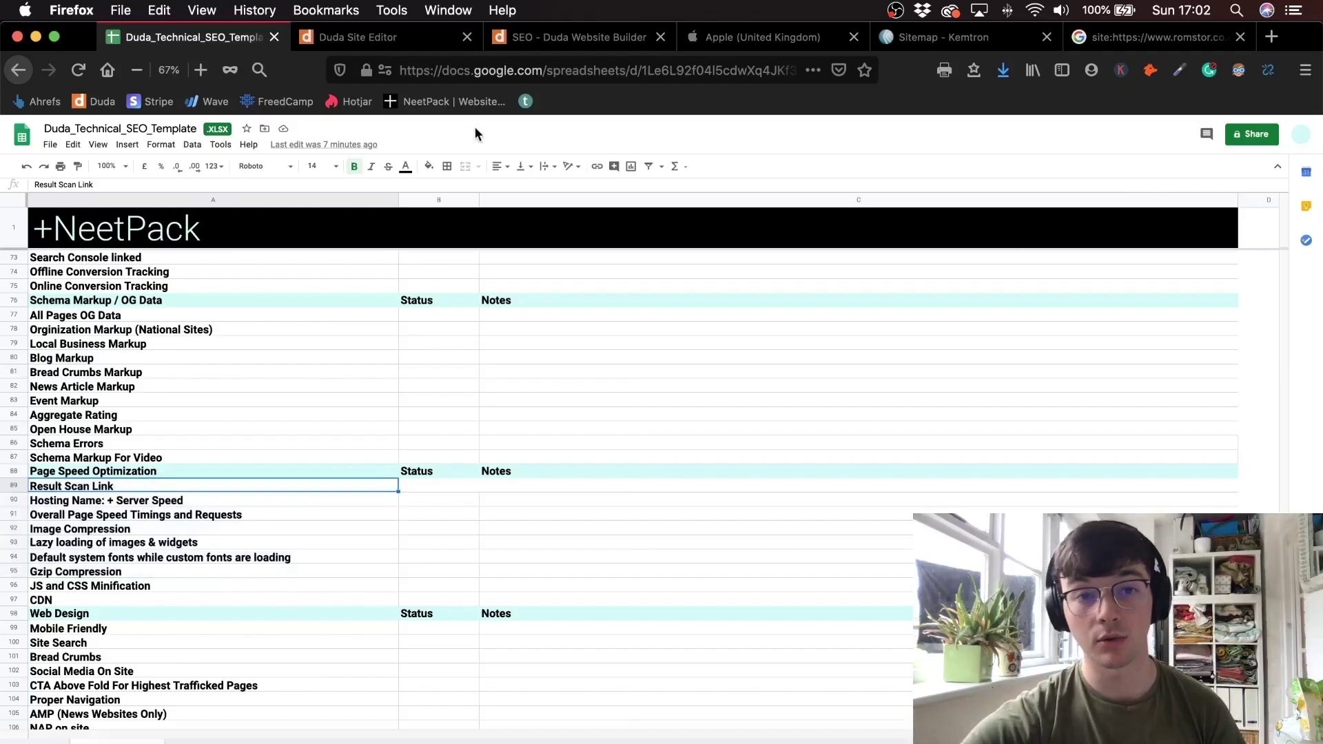
pyautogui.click(386, 37)
pyautogui.click(579, 37)
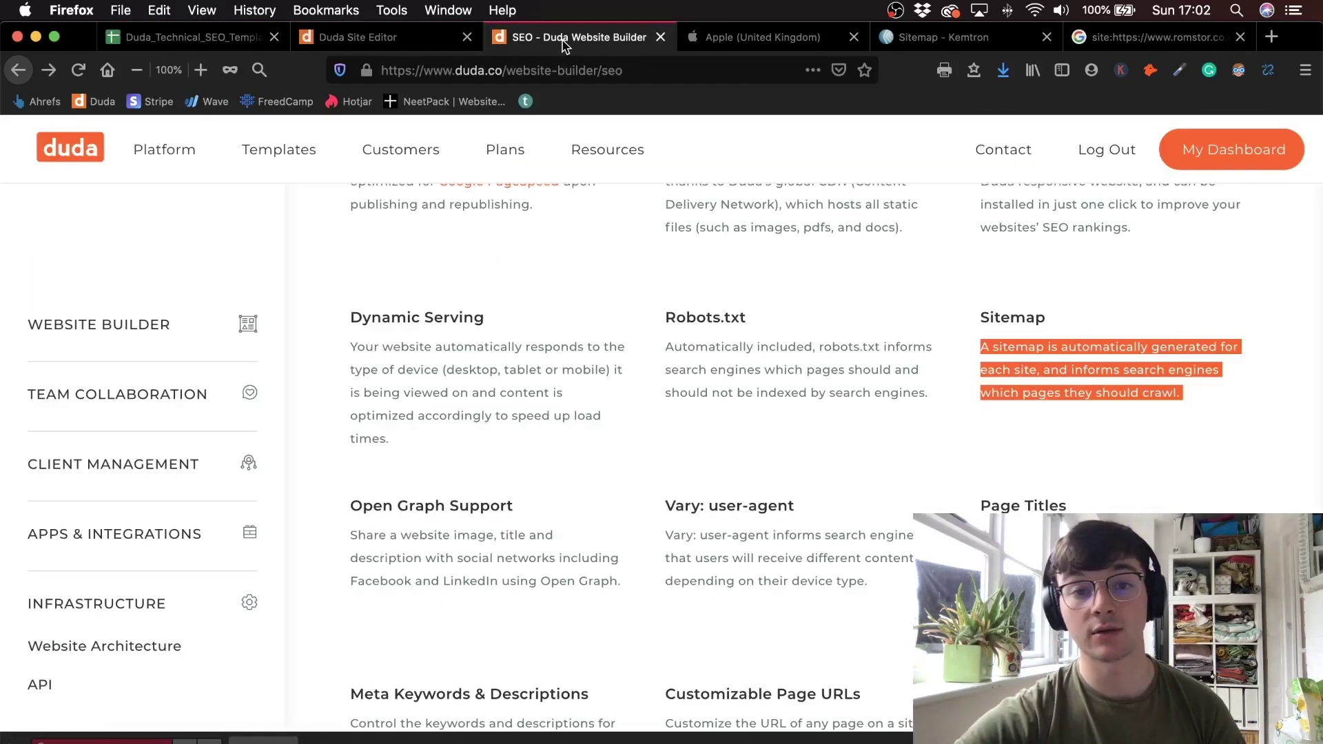
pyautogui.scroll(3, 453, 255)
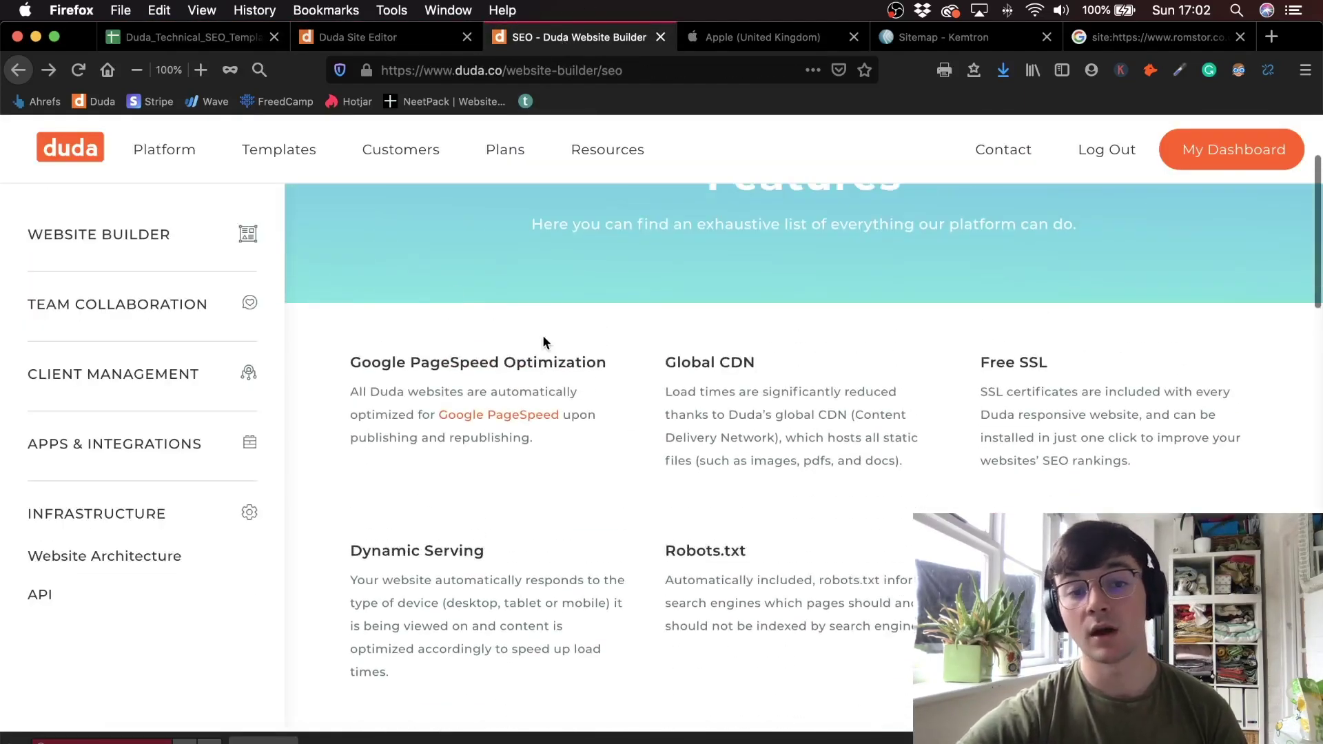
pyautogui.moveTo(348, 381); pyautogui.dragTo(542, 435)
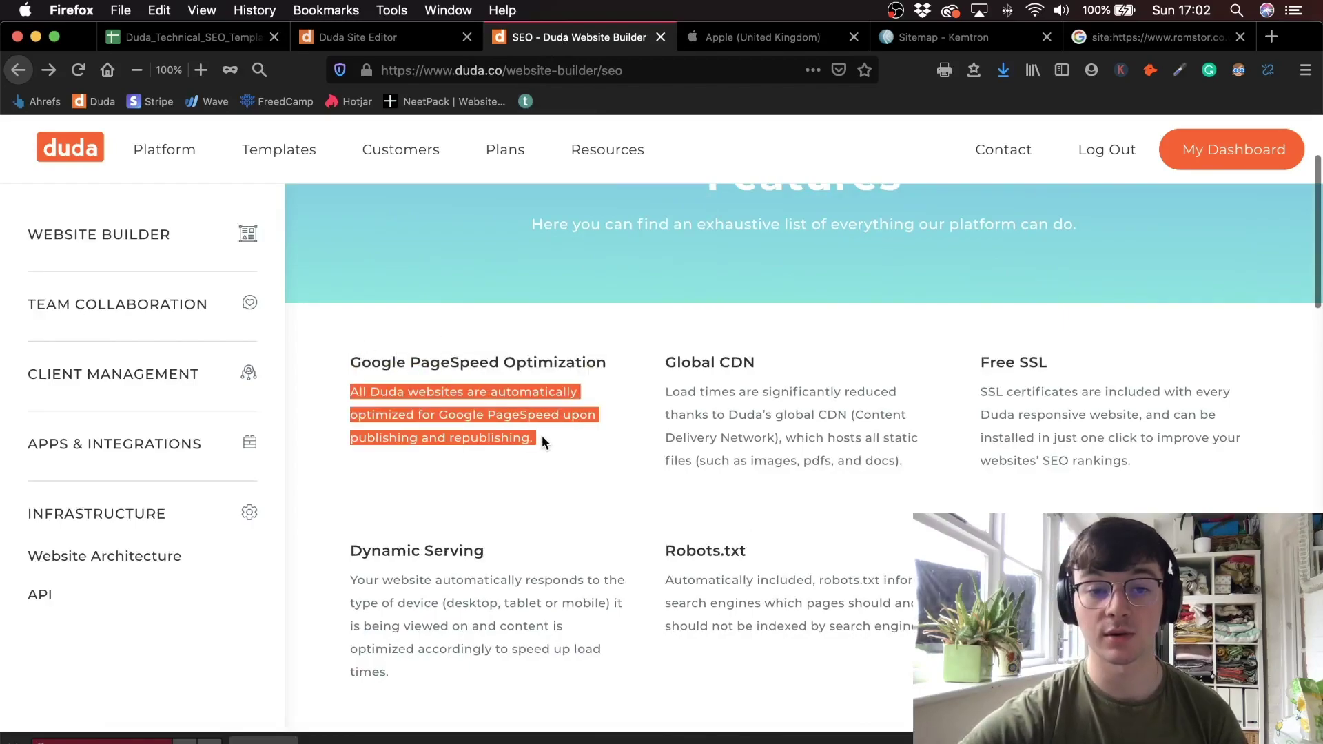
pyautogui.click(542, 435)
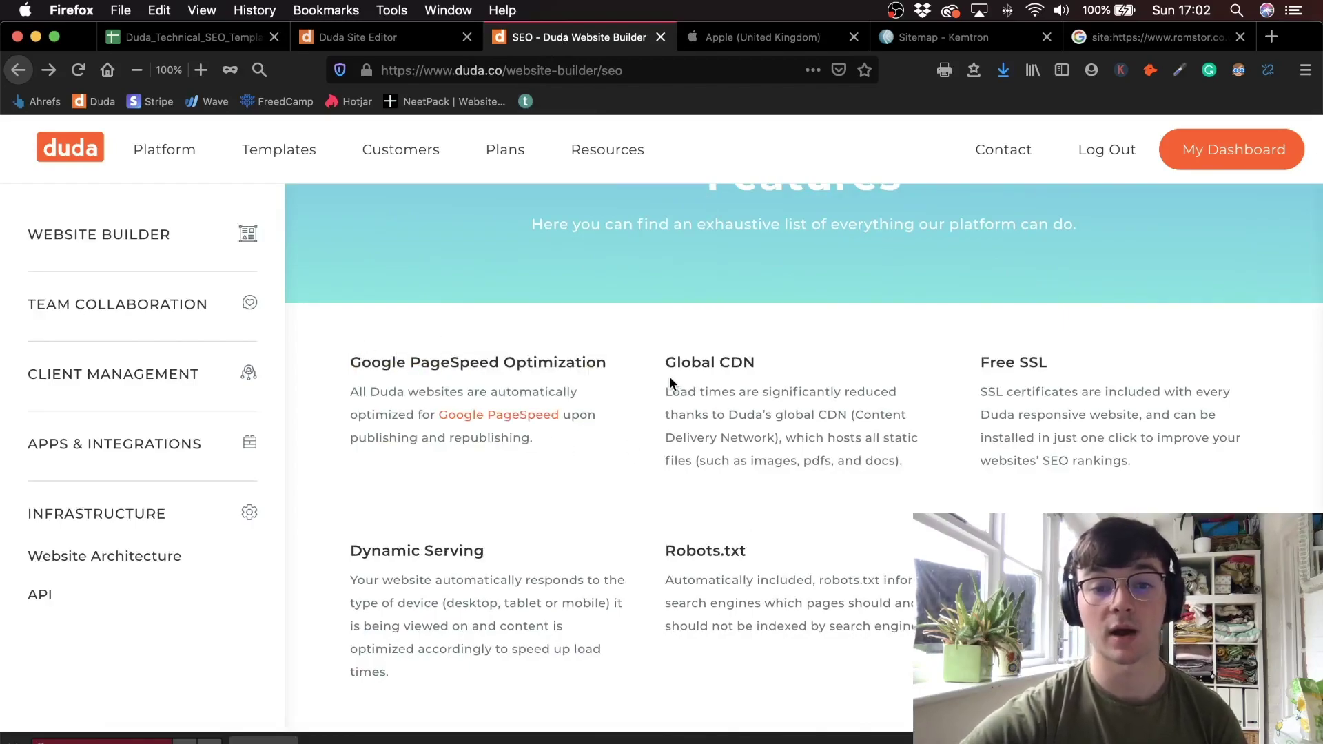
pyautogui.moveTo(666, 364); pyautogui.dragTo(767, 369)
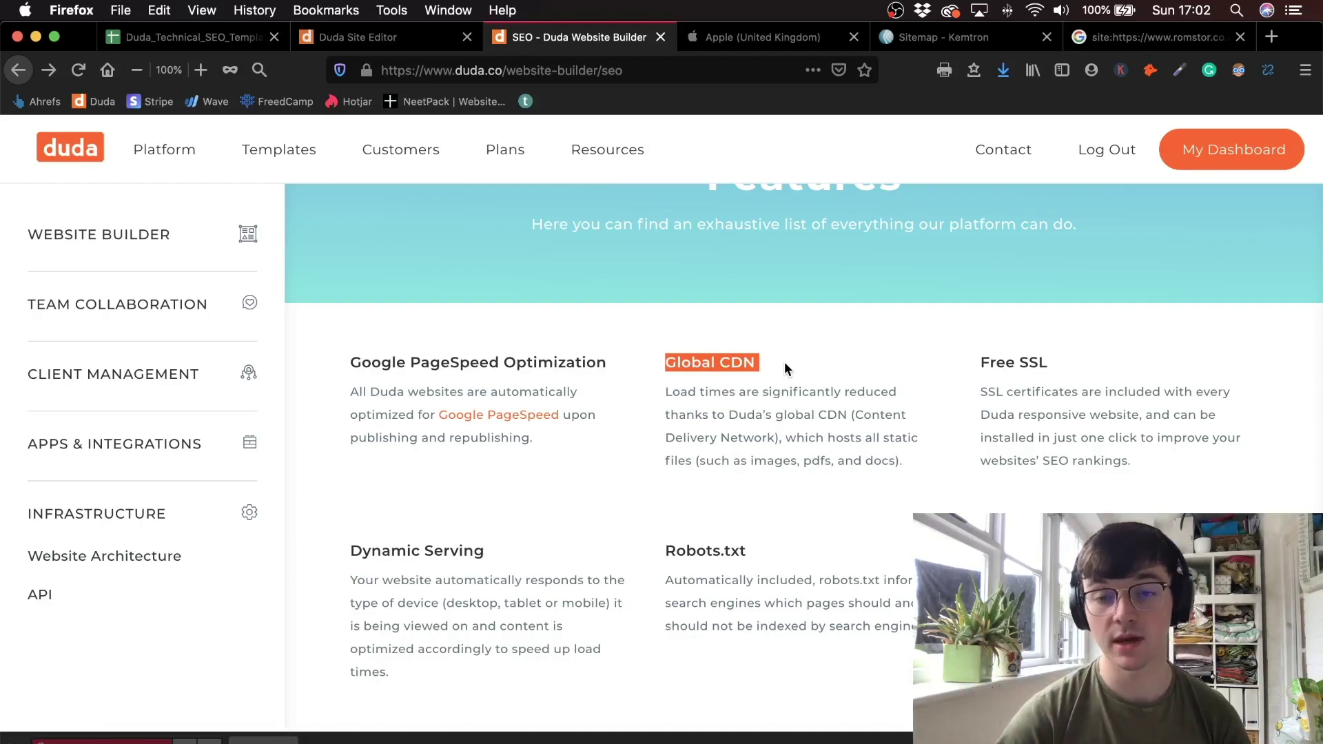
pyautogui.click(386, 38)
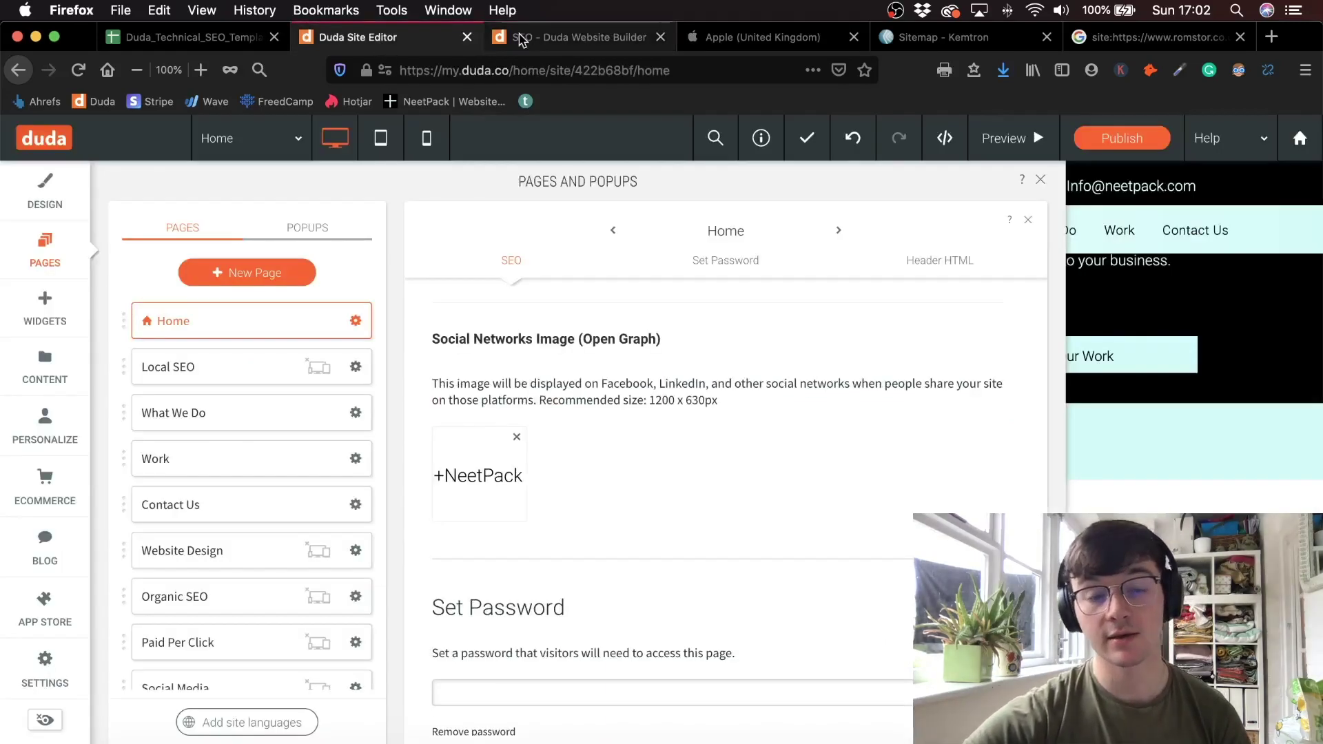
pyautogui.click(521, 38)
pyautogui.press('super+1')
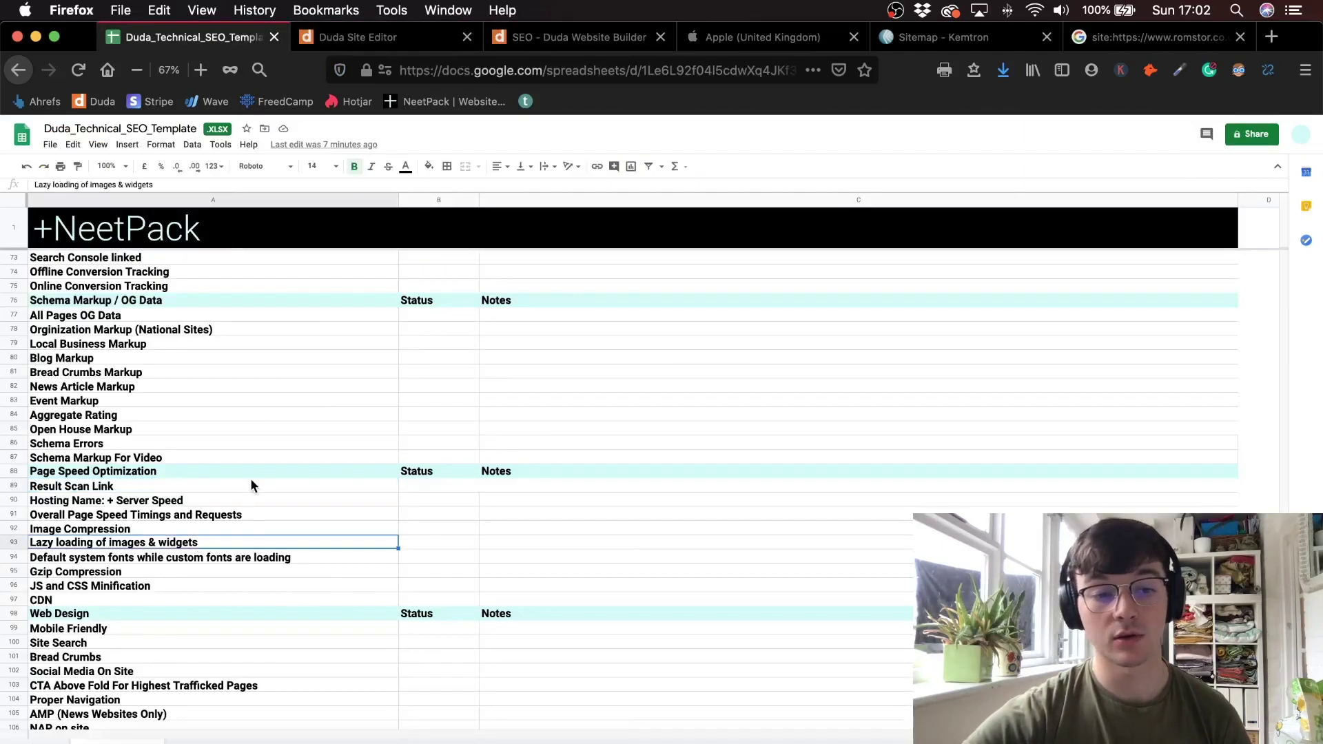
pyautogui.click(412, 38)
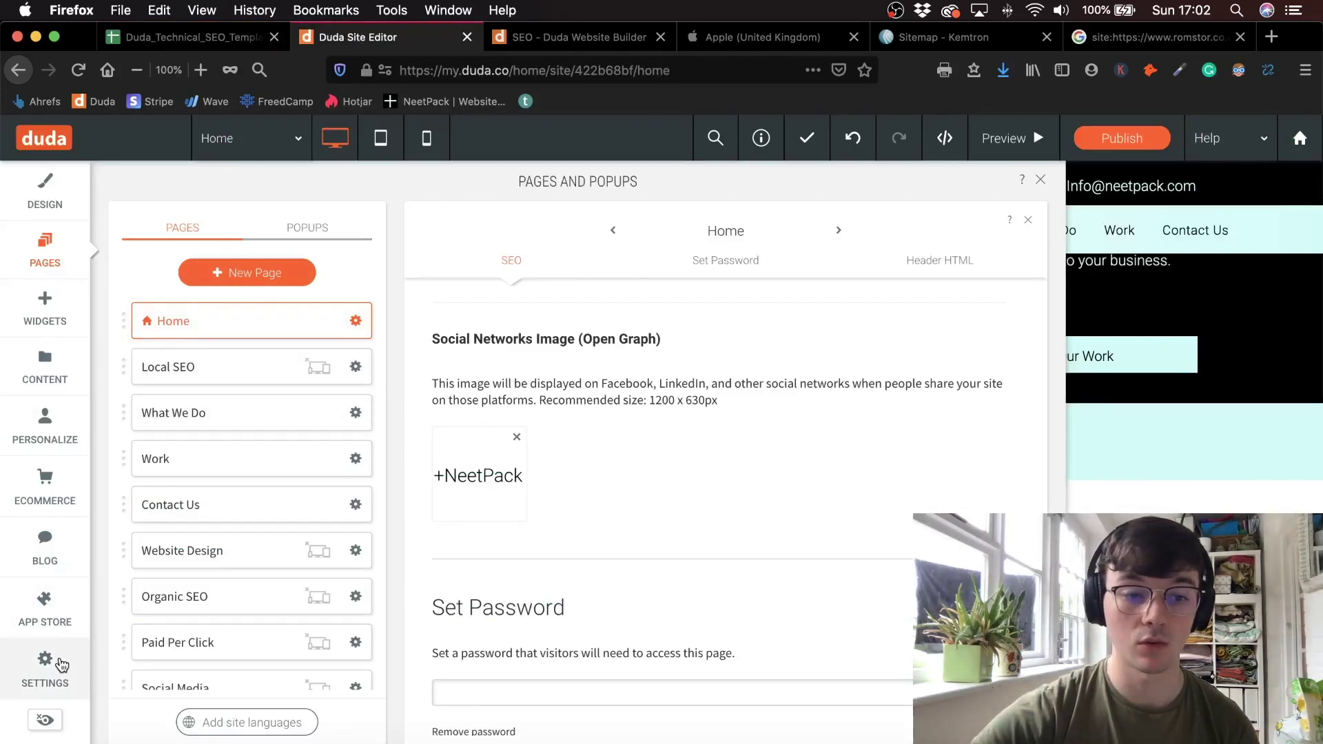
# - Check the lazy loading and default system fonts toggles in the site's SEO settings
pyautogui.click(44, 662)
pyautogui.click(181, 375)
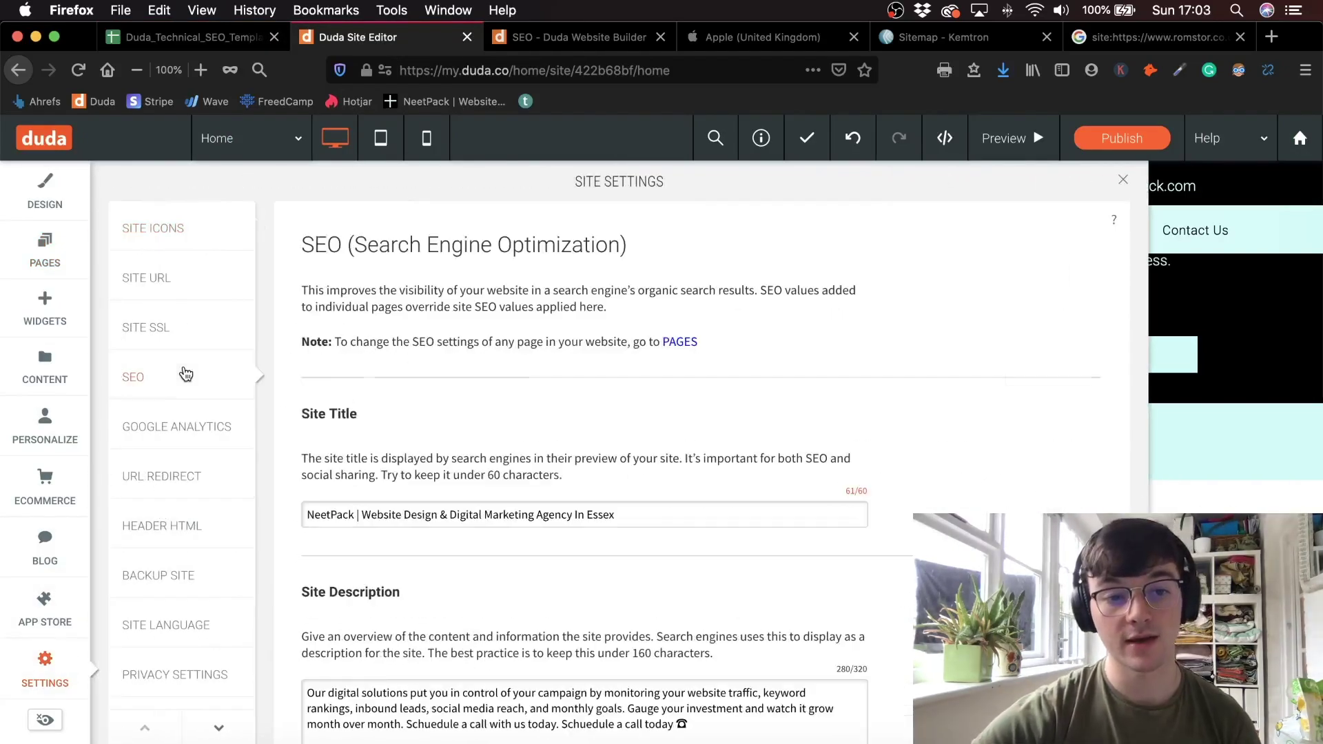
pyautogui.scroll(-7, 516, 494)
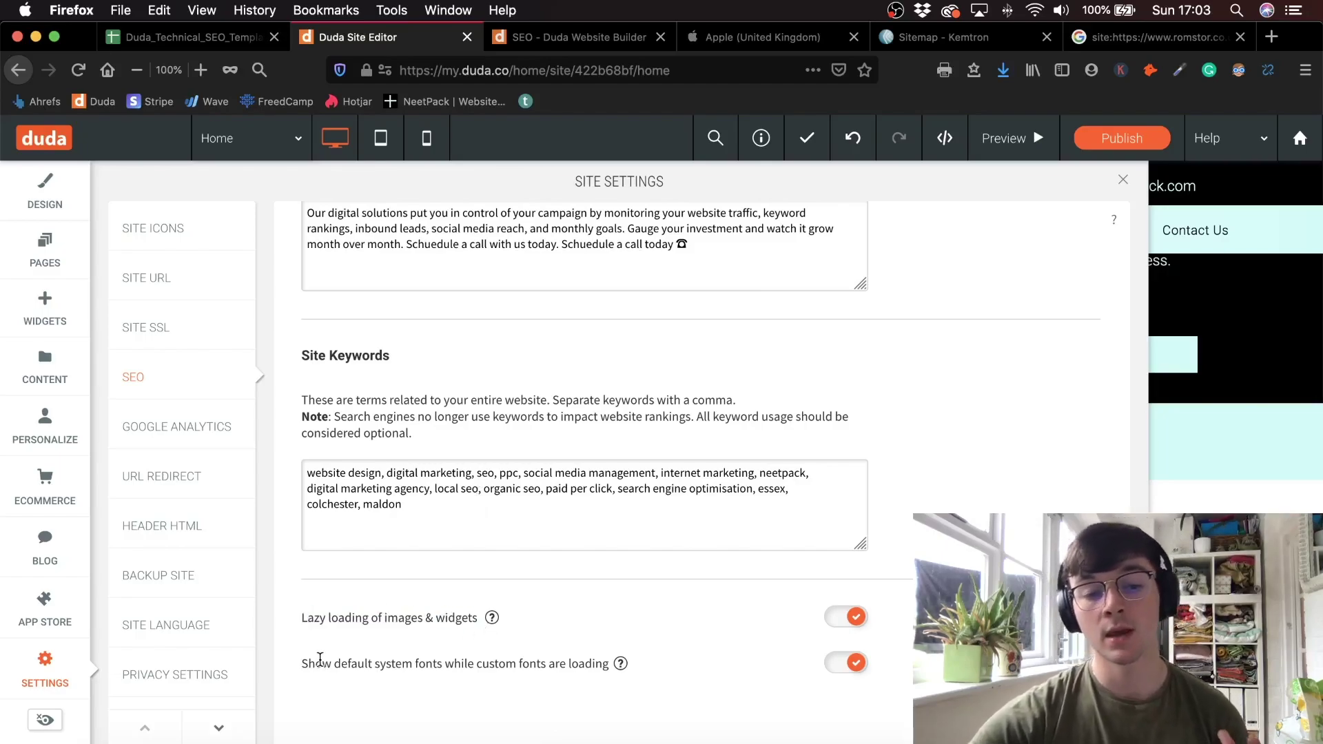
pyautogui.moveTo(308, 664); pyautogui.dragTo(420, 667)
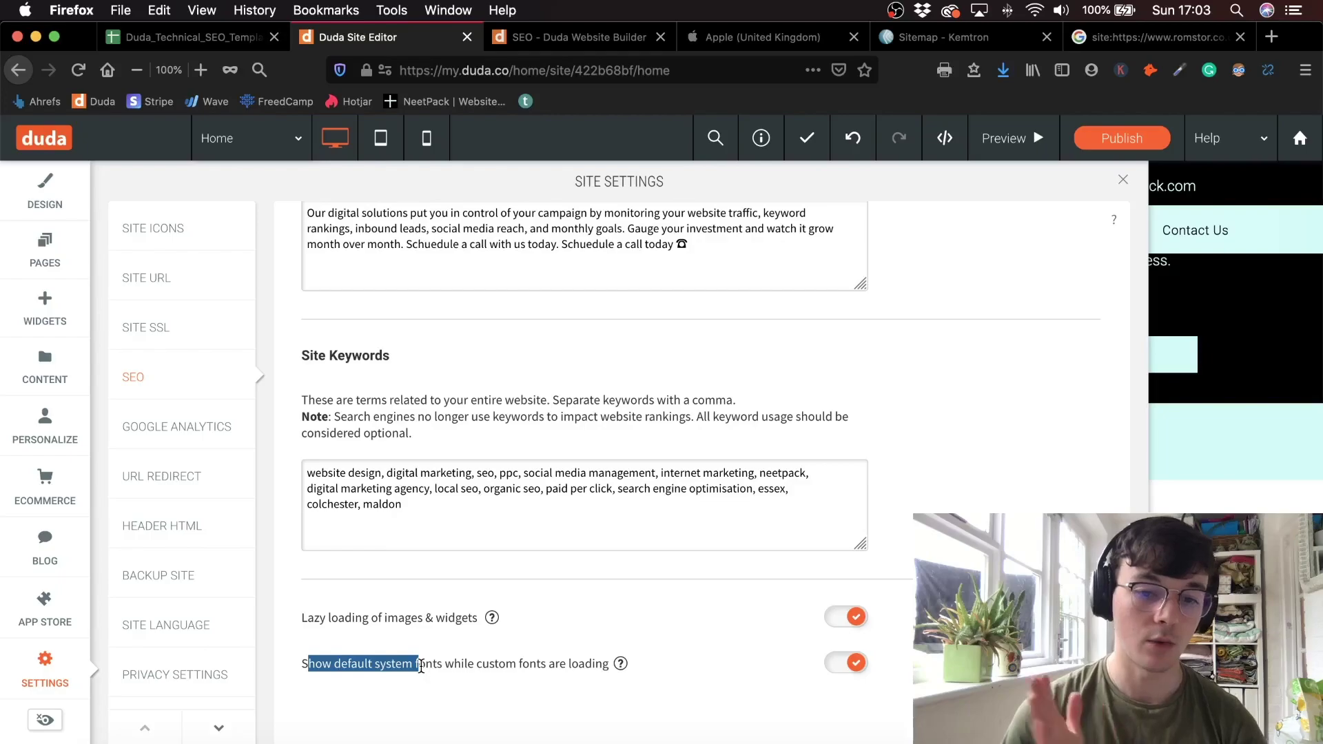
# - Compare against the JS and CSS Minification checklist item, then close Site Settings
pyautogui.click(153, 40)
pyautogui.click(158, 586)
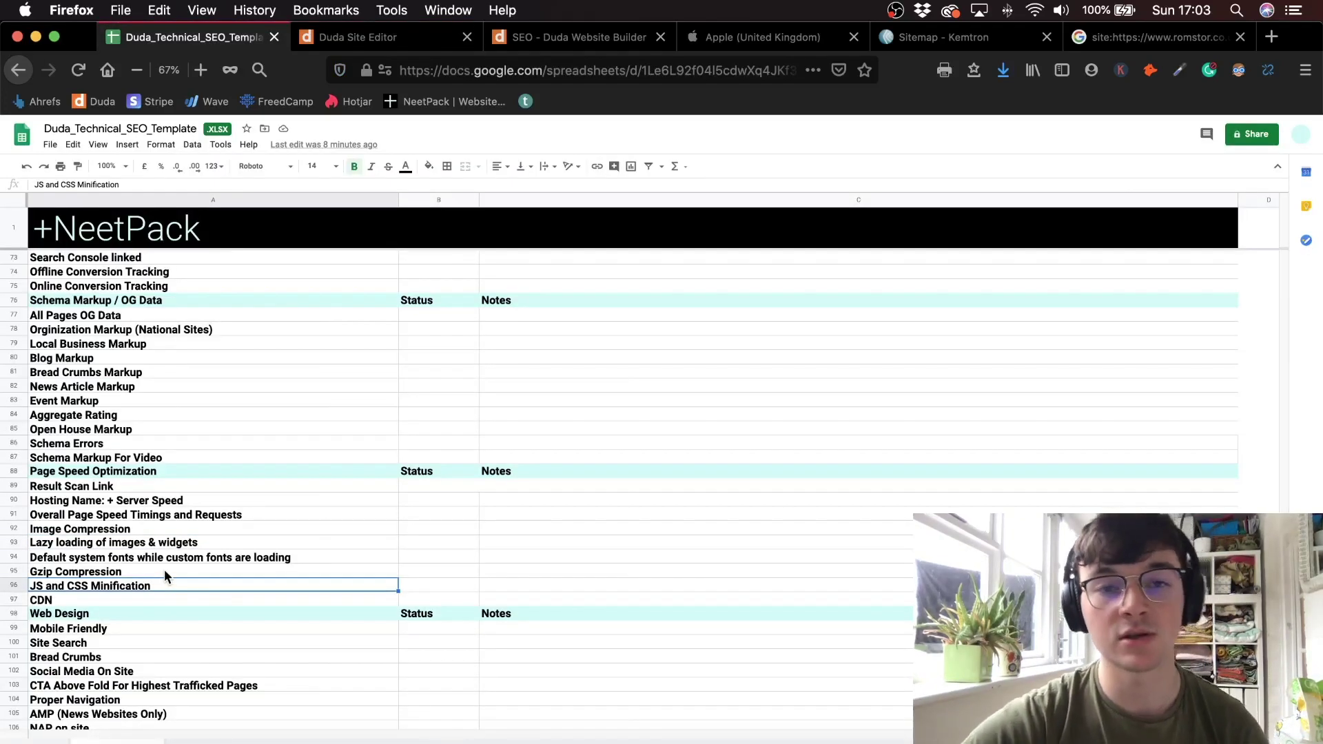
pyautogui.click(382, 37)
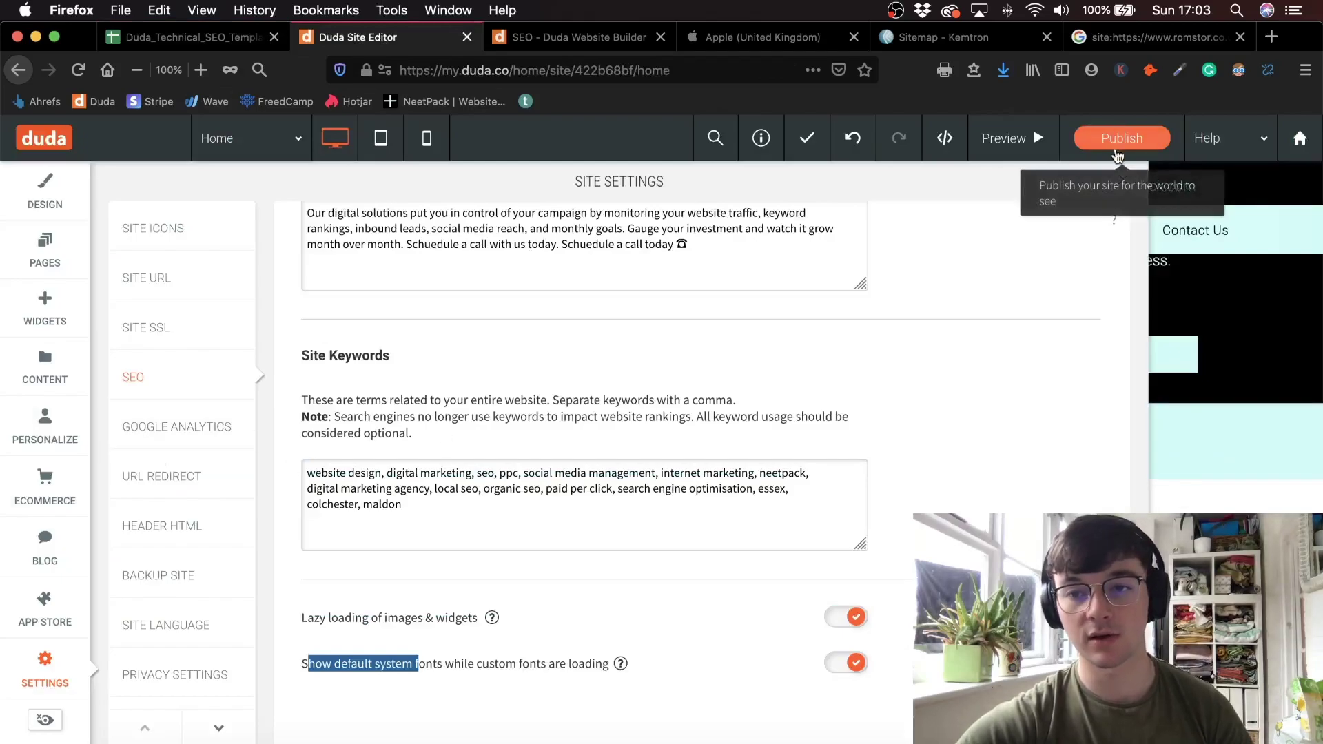
pyautogui.click(1122, 181)
pyautogui.scroll(-10, 428, 701)
pyautogui.scroll(-5, 430, 701)
pyautogui.click(45, 306)
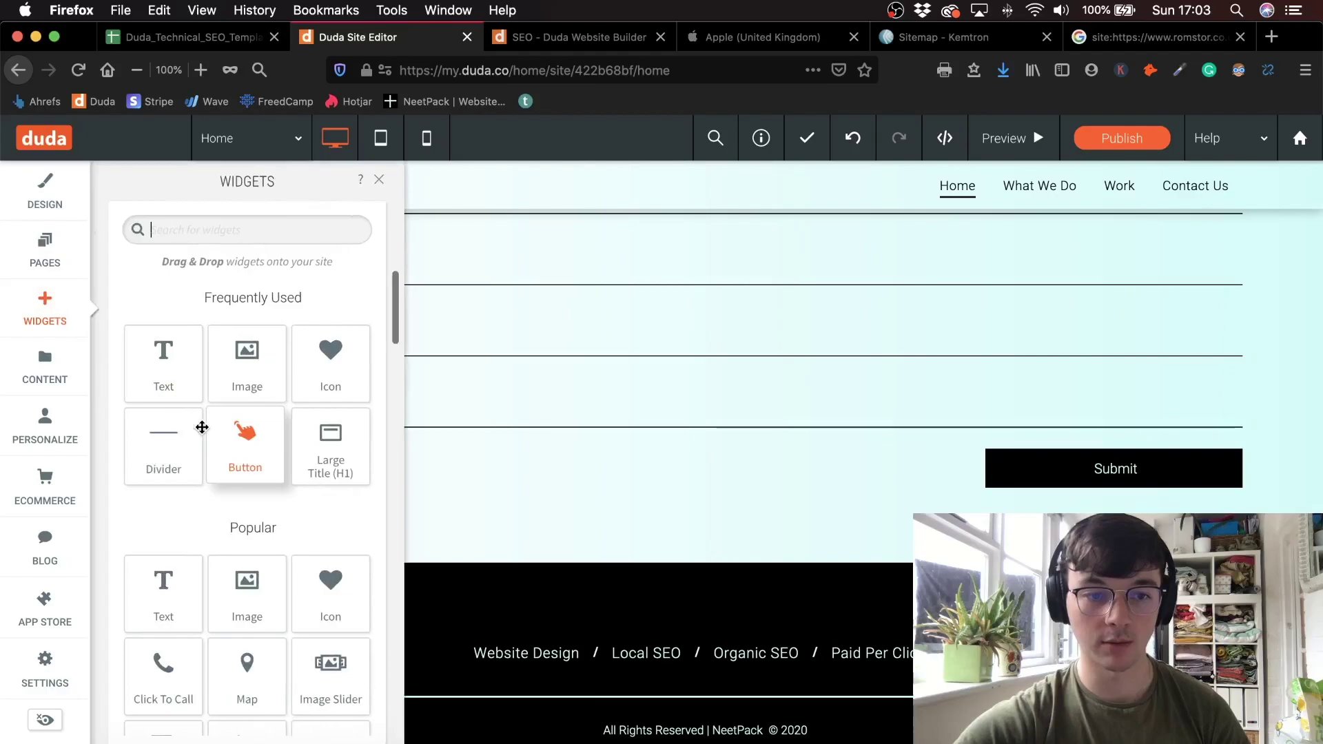
pyautogui.moveTo(257, 372); pyautogui.dragTo(606, 565)
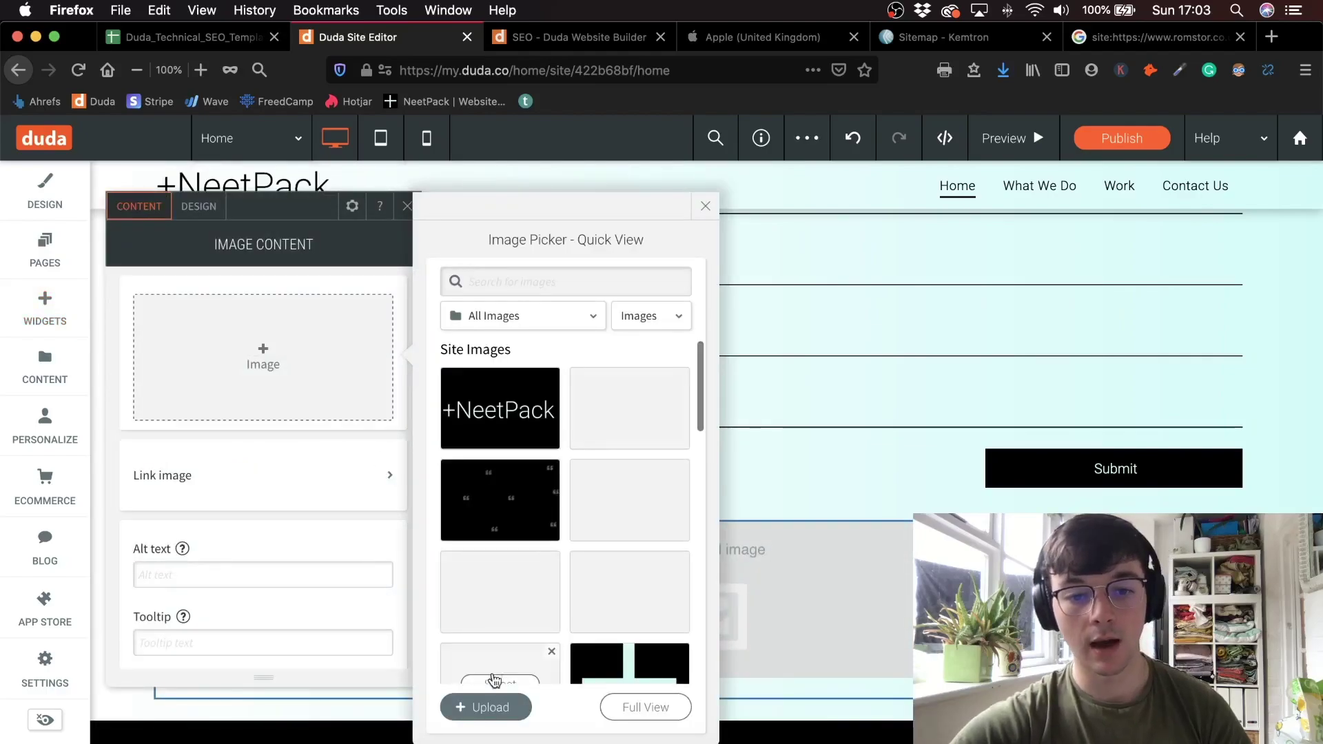
pyautogui.click(490, 708)
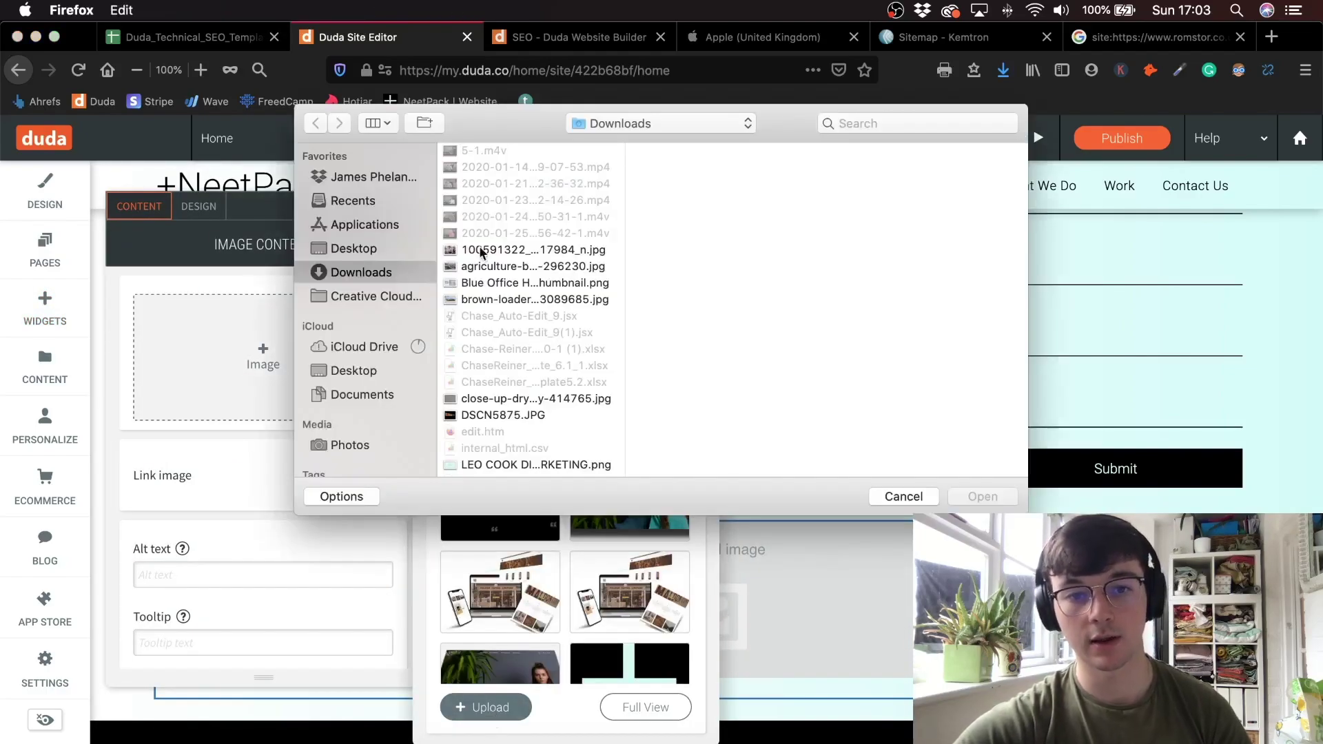
pyautogui.click(478, 266)
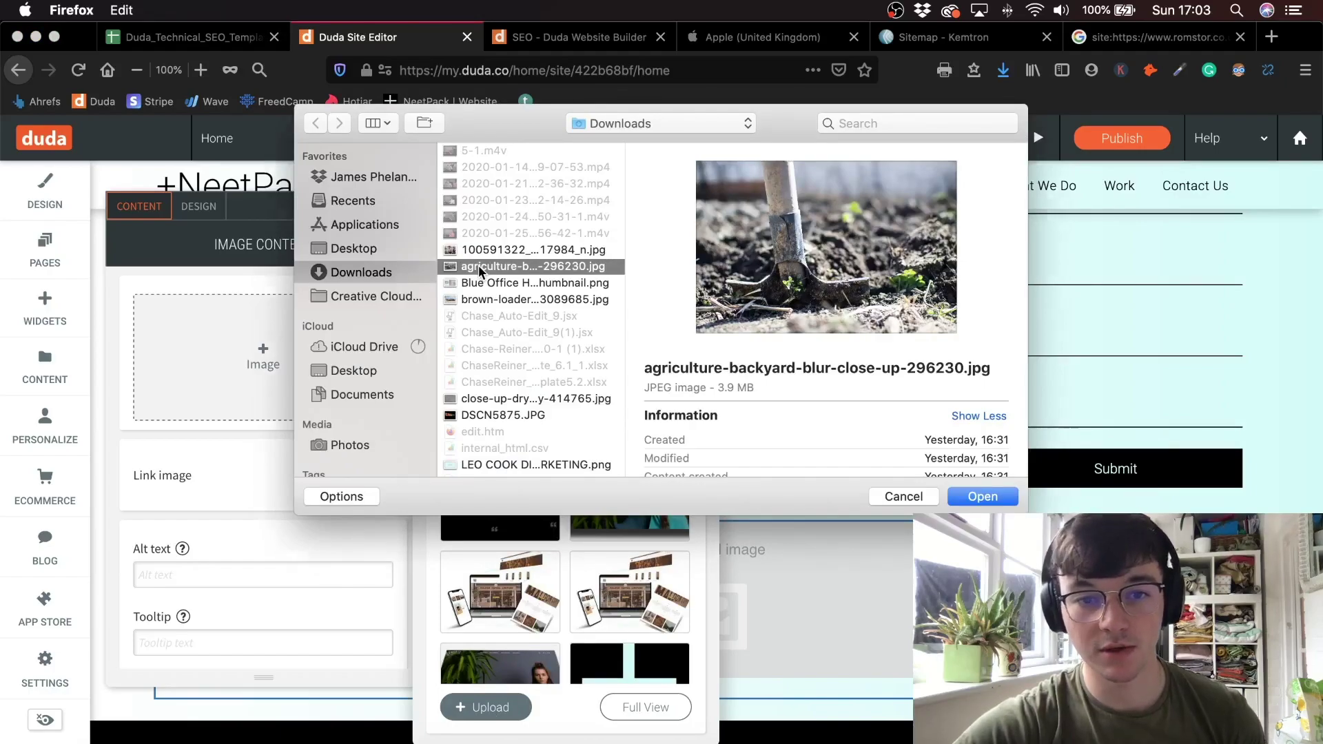
pyautogui.doubleClick(478, 266)
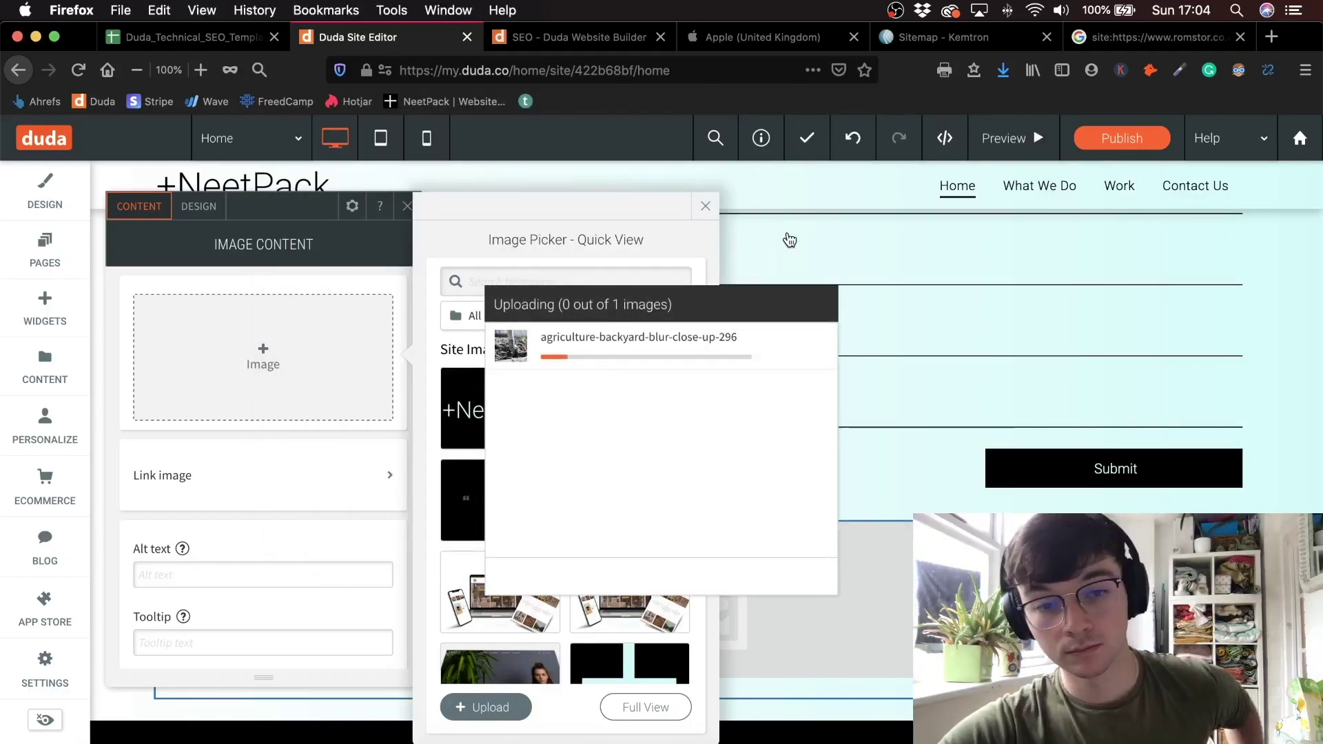
pyautogui.scroll(-3, 255, 492)
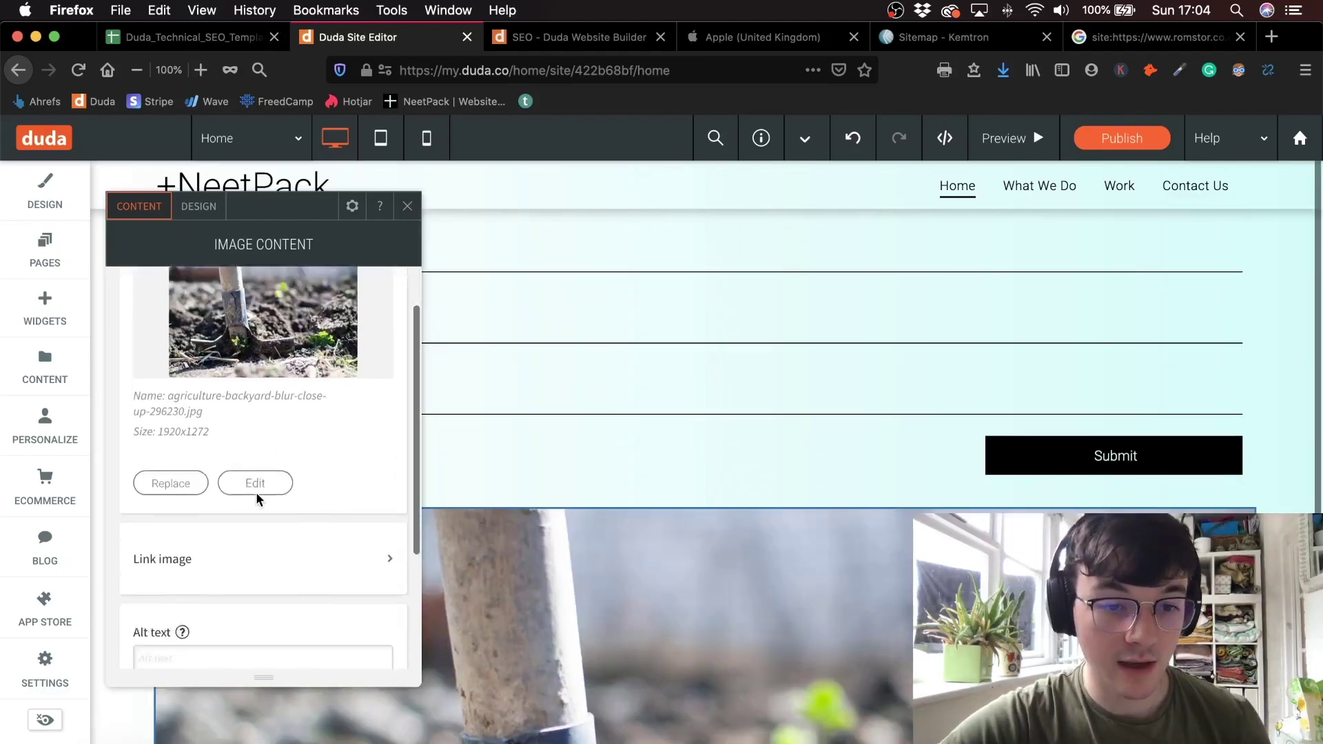
pyautogui.scroll(-4, 613, 464)
pyautogui.scroll(-2, 613, 463)
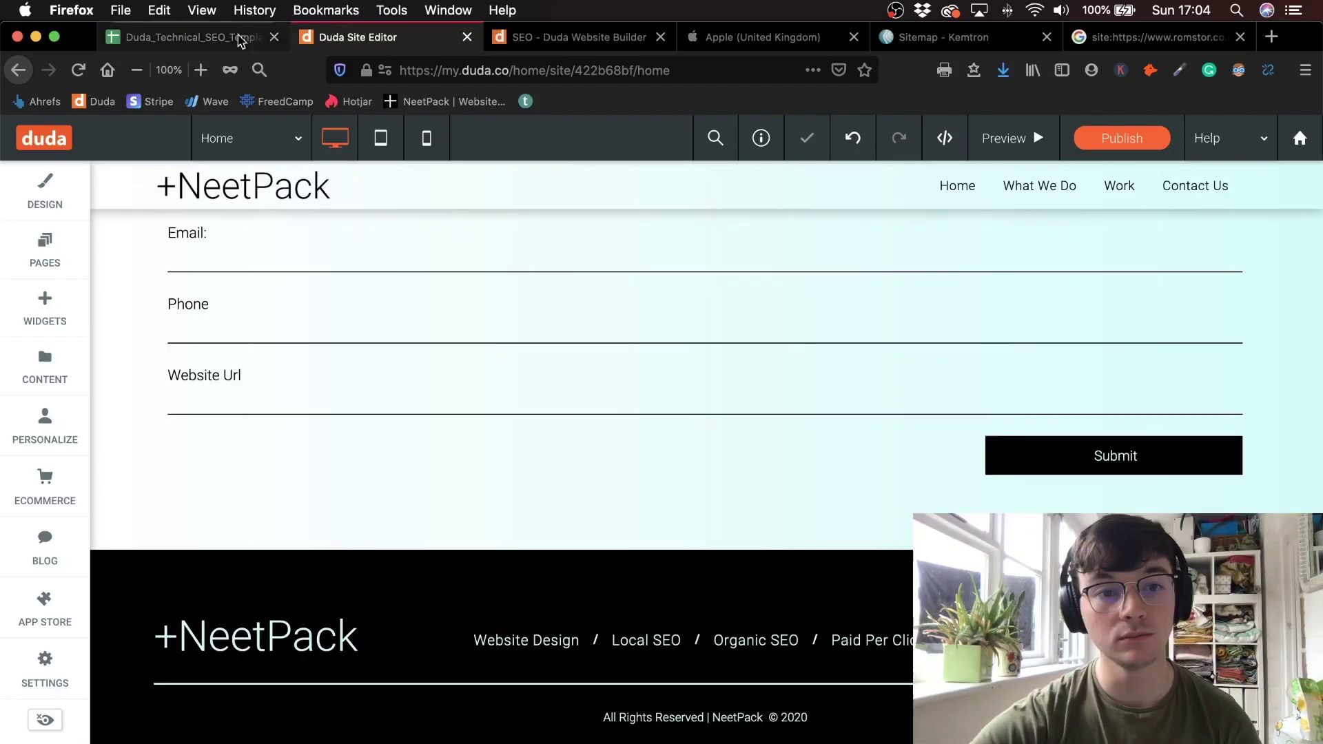
# - Review the default system fonts, Gzip Compression and JS and CSS Minification checklist items
pyautogui.click(200, 36)
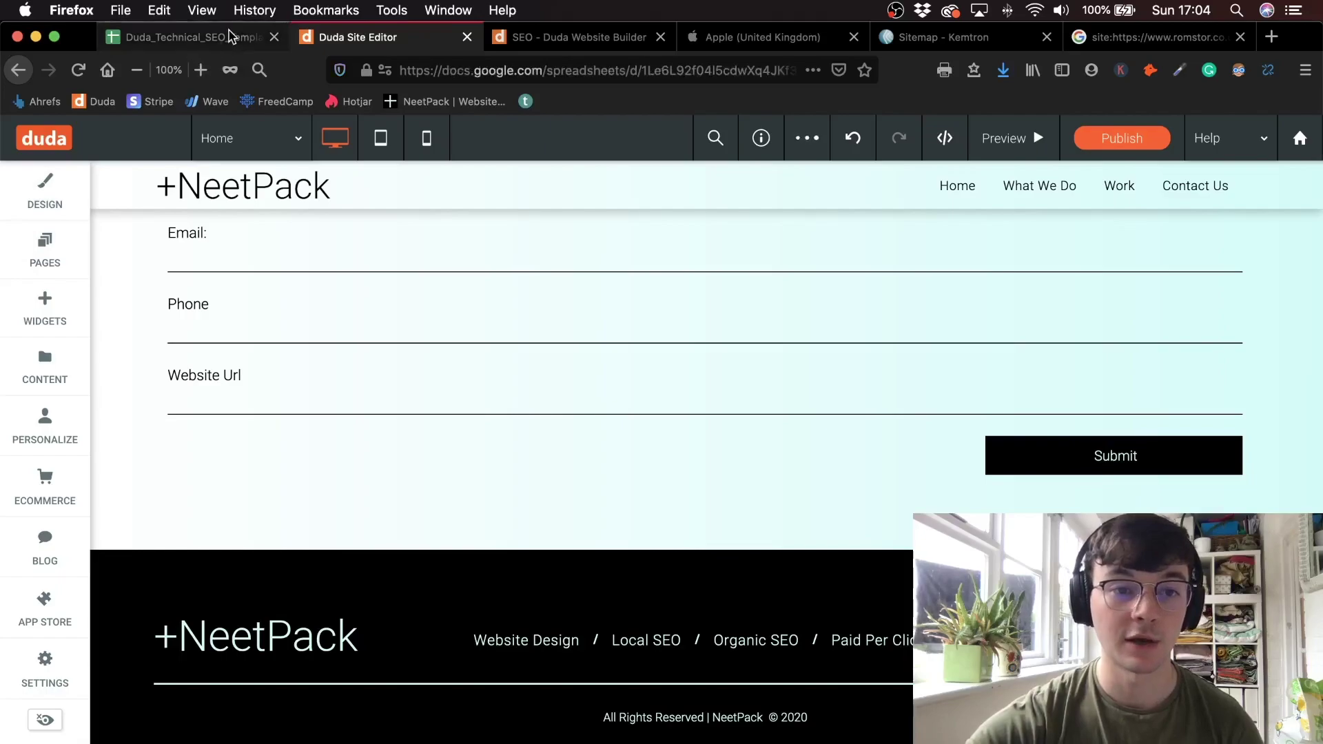
pyautogui.click(213, 556)
pyautogui.click(227, 586)
pyautogui.click(222, 568)
pyautogui.click(218, 585)
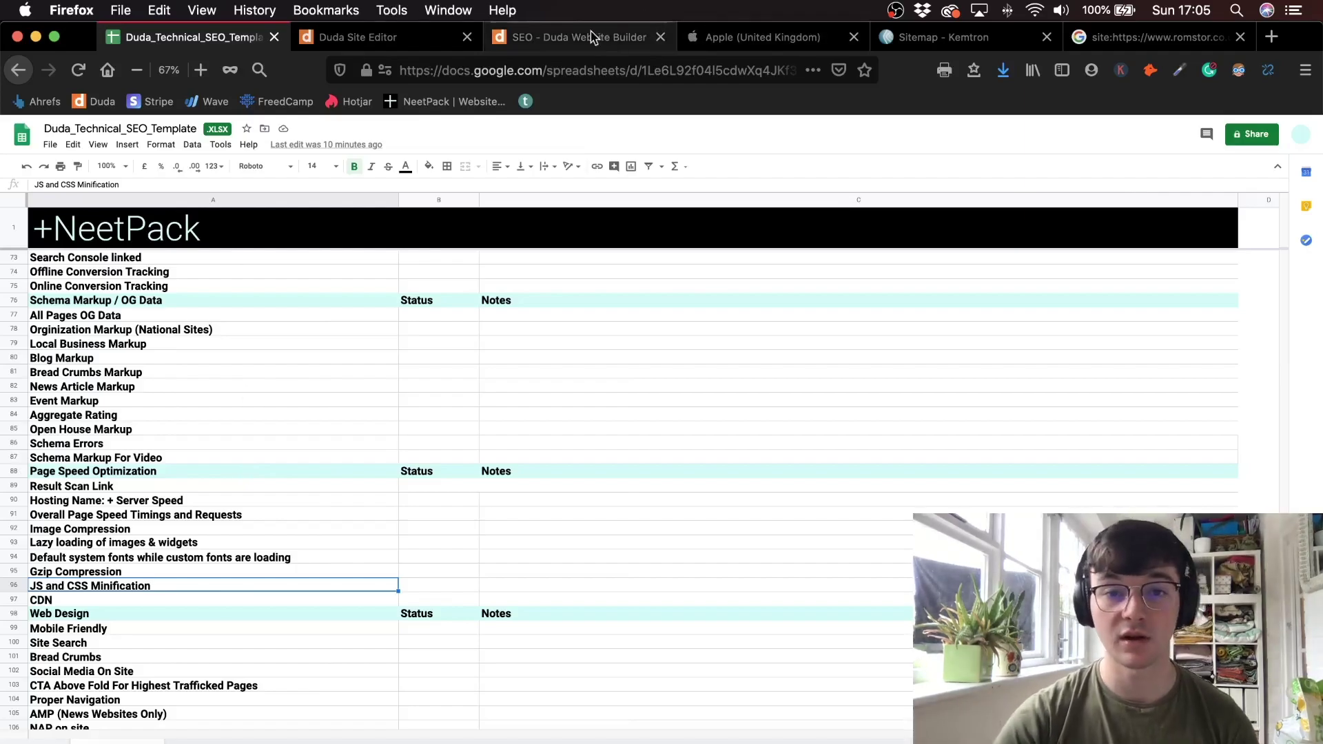
# - Browse Duda's SEO features page
pyautogui.click(565, 37)
pyautogui.scroll(-6, 541, 424)
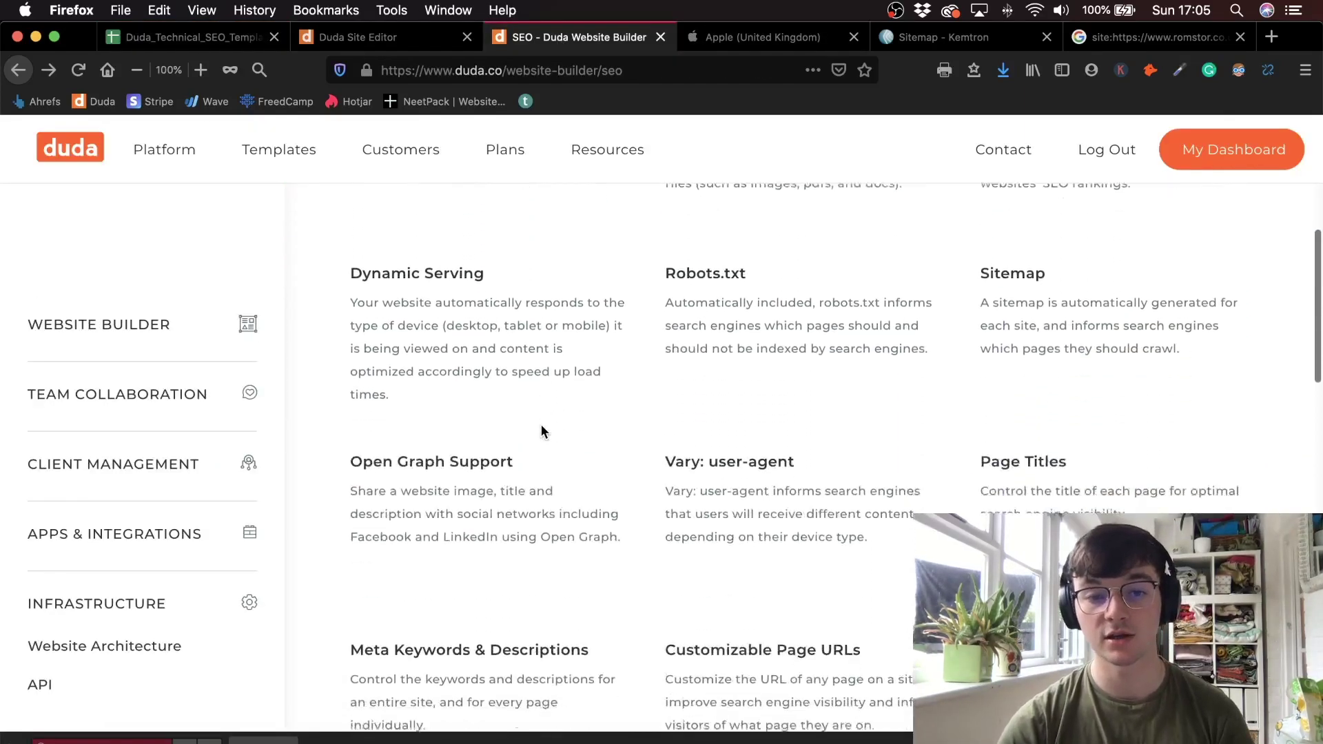
pyautogui.scroll(-4, 541, 424)
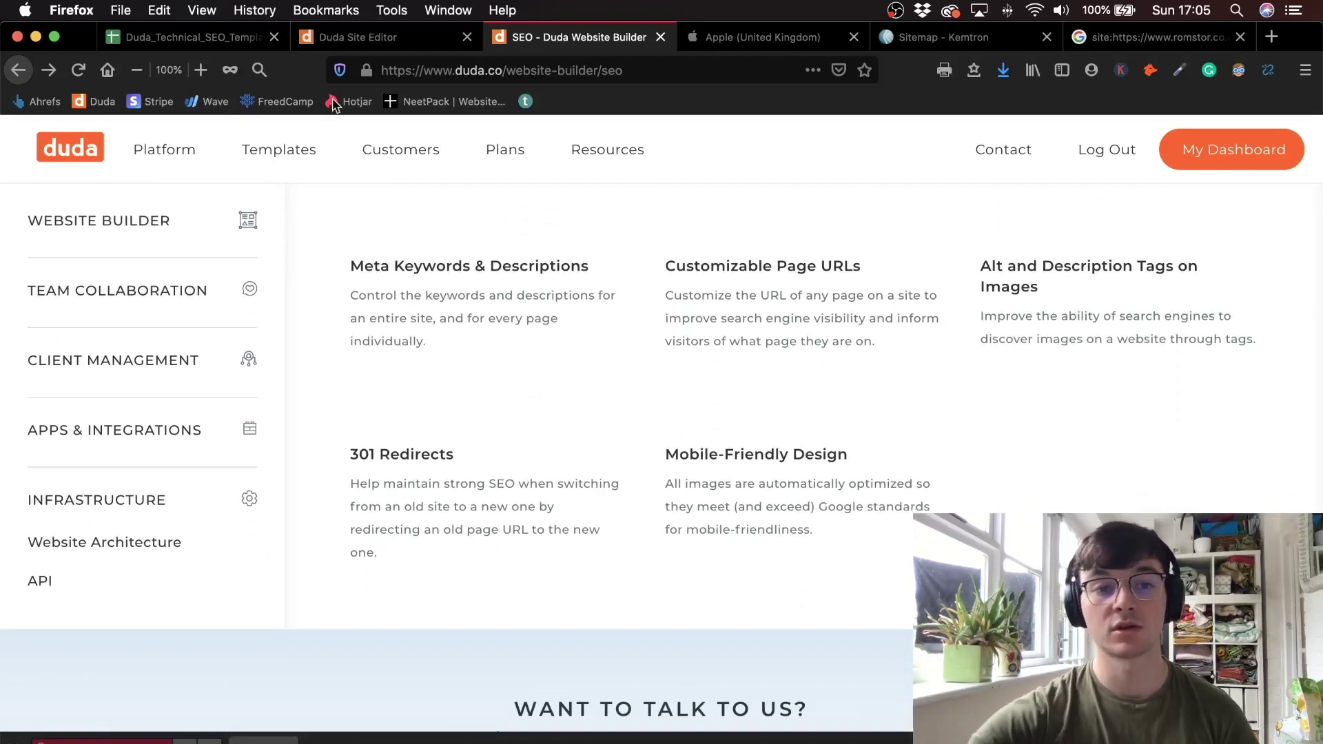
# - Select the Mobile Friendly checklist item and return to the Duda editor
pyautogui.click(188, 36)
pyautogui.scroll(-5, 412, 603)
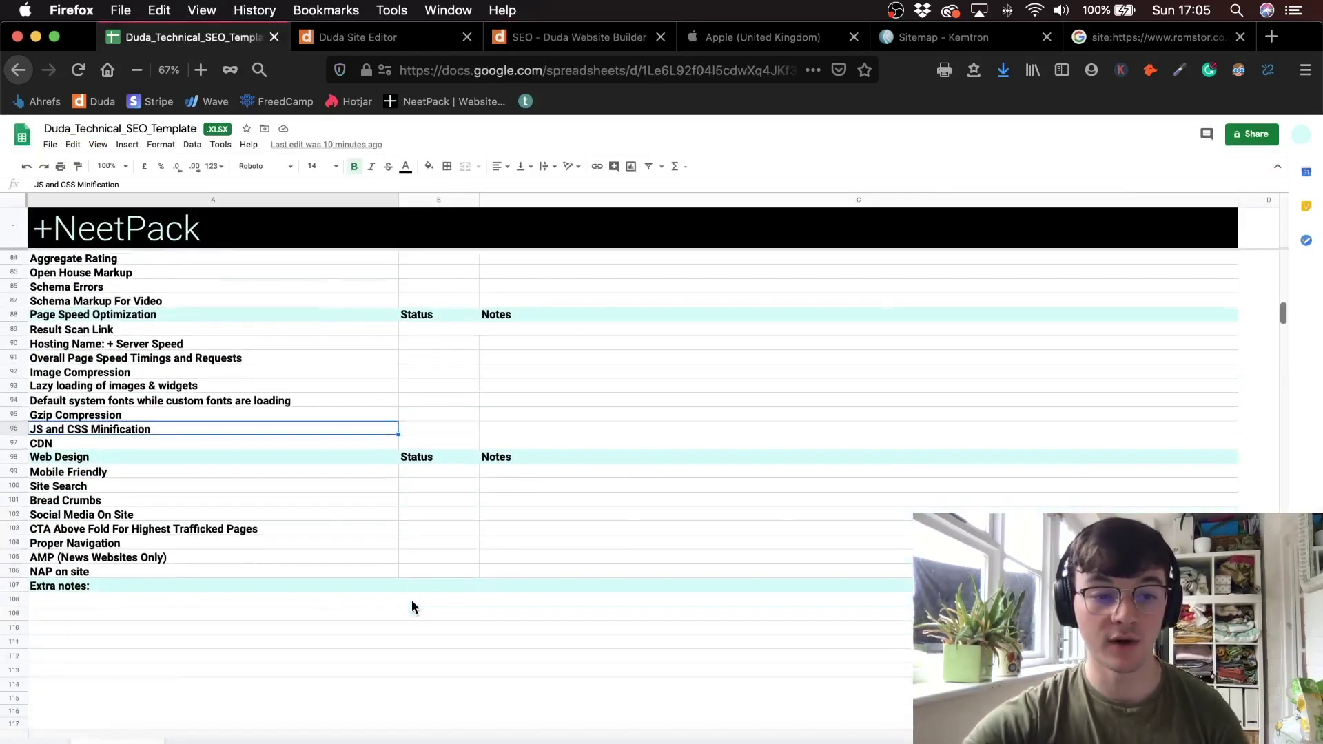
pyautogui.click(283, 458)
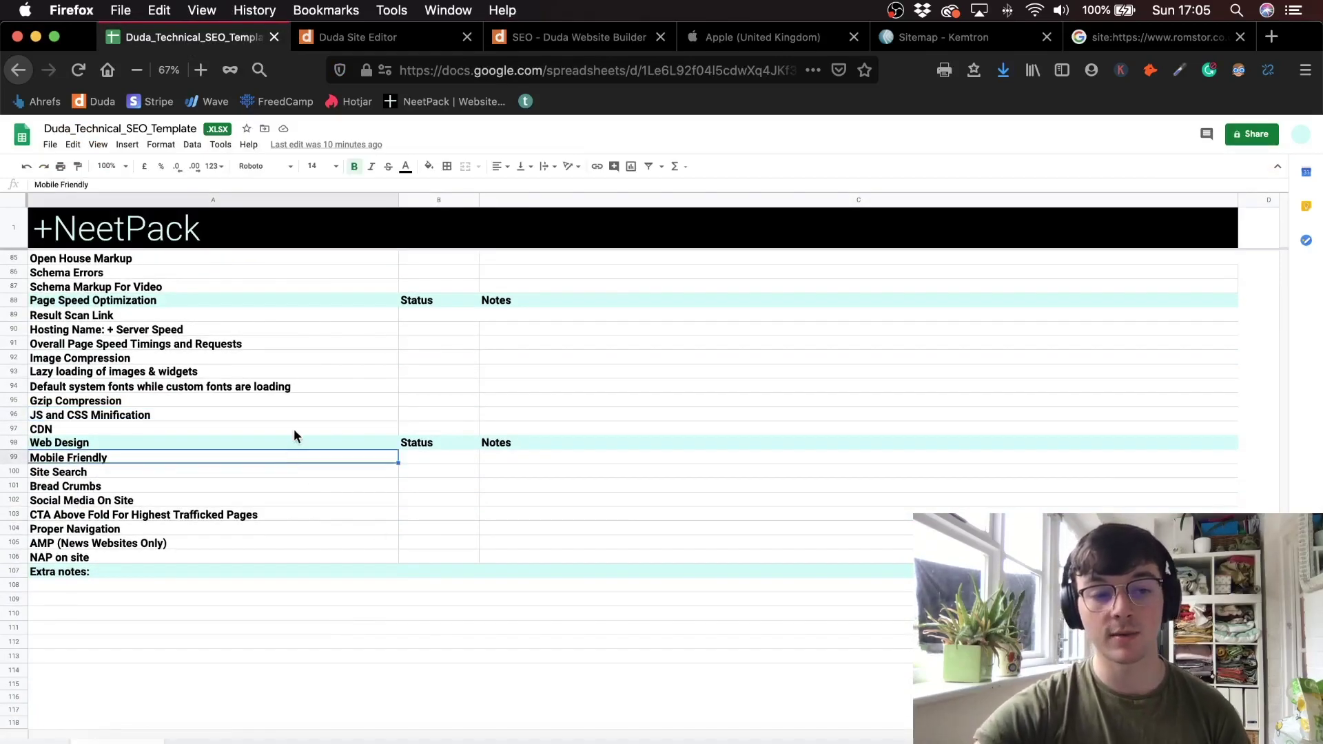
pyautogui.click(386, 38)
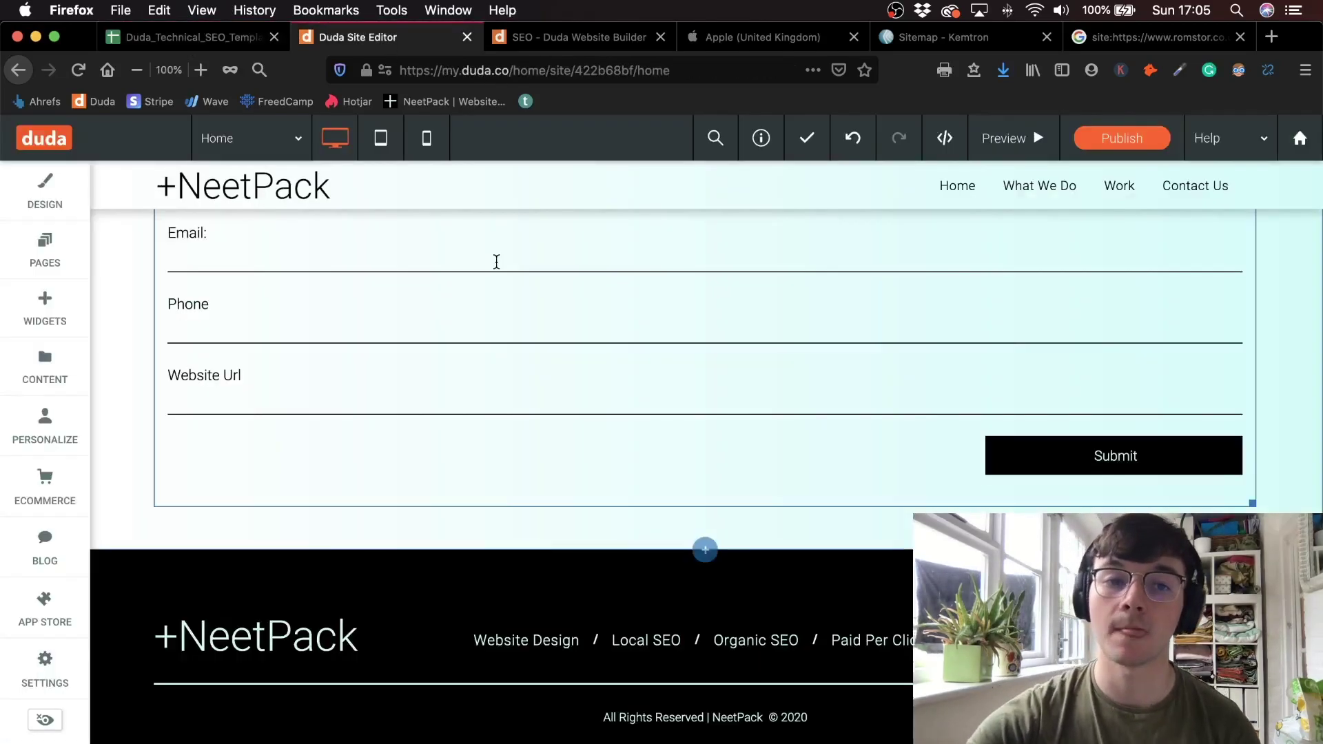
pyautogui.scroll(15, 496, 262)
pyautogui.click(380, 138)
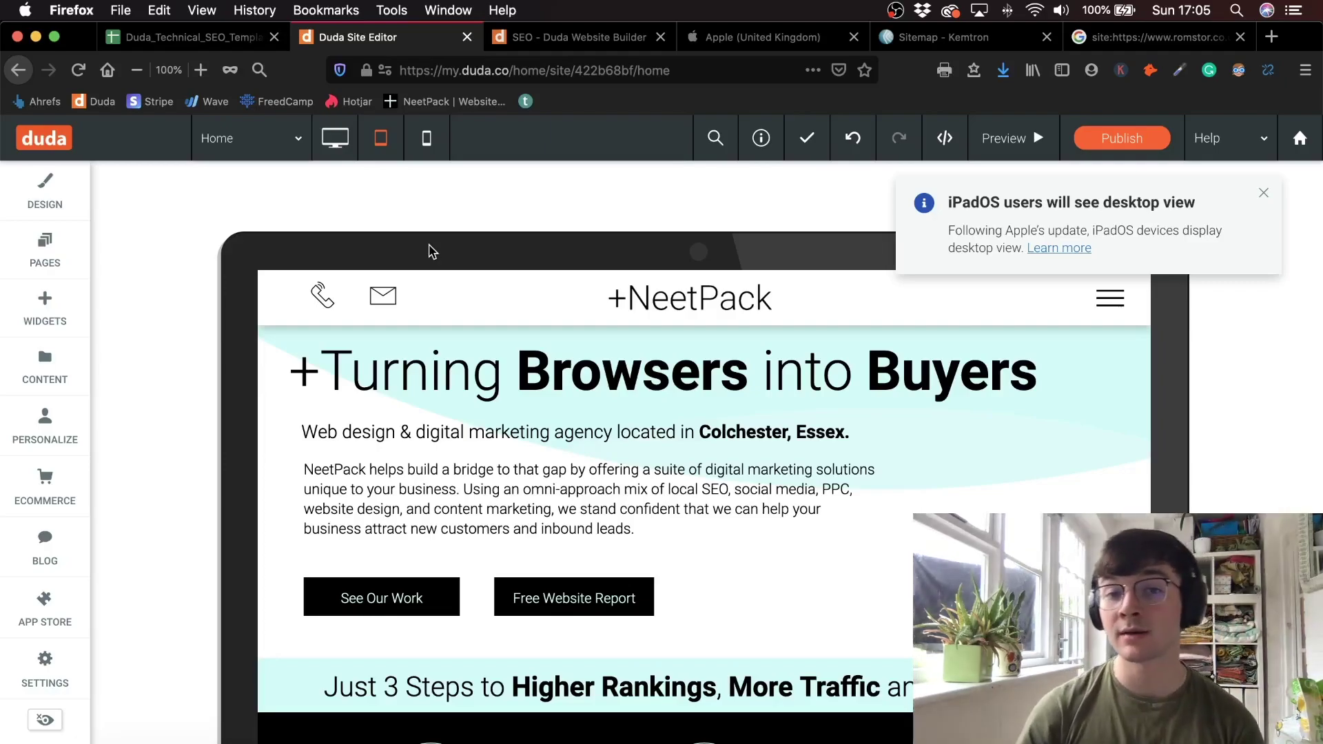
pyautogui.click(438, 155)
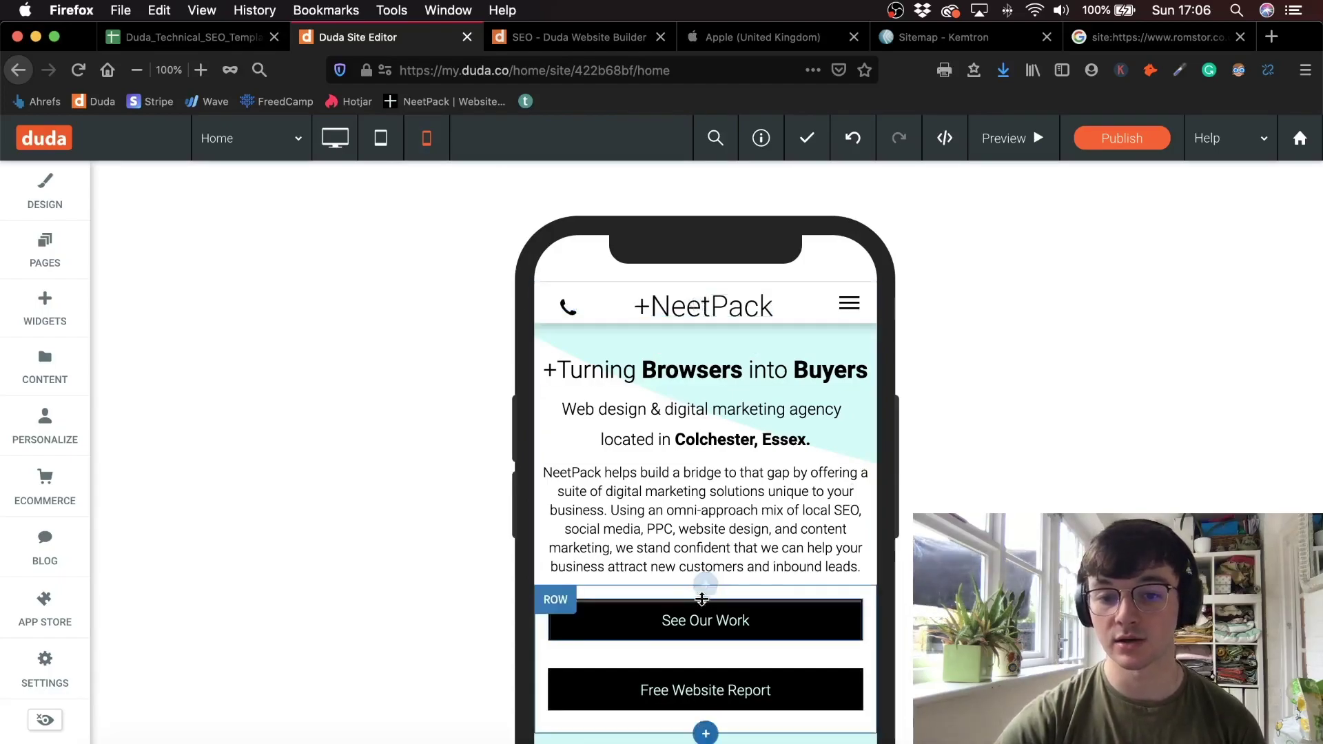
pyautogui.scroll(-4, 708, 479)
pyautogui.scroll(-3, 576, 378)
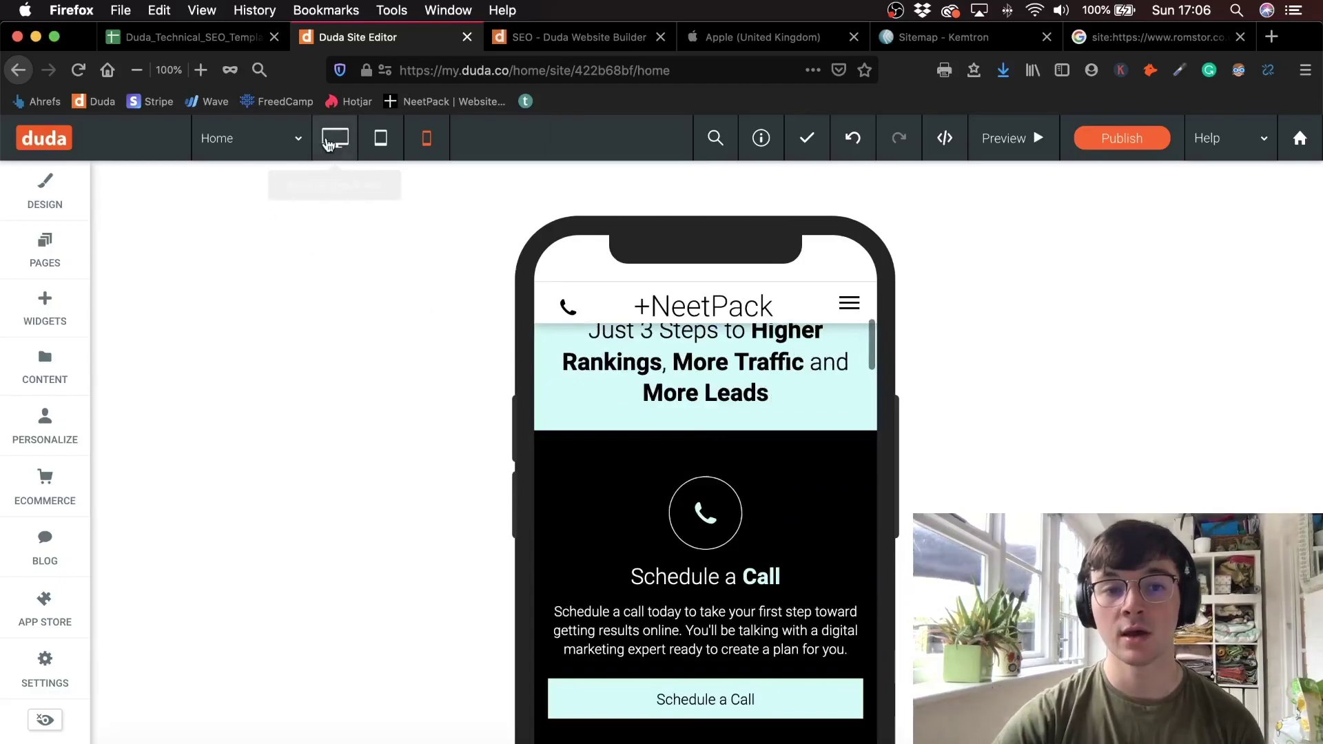
pyautogui.click(336, 140)
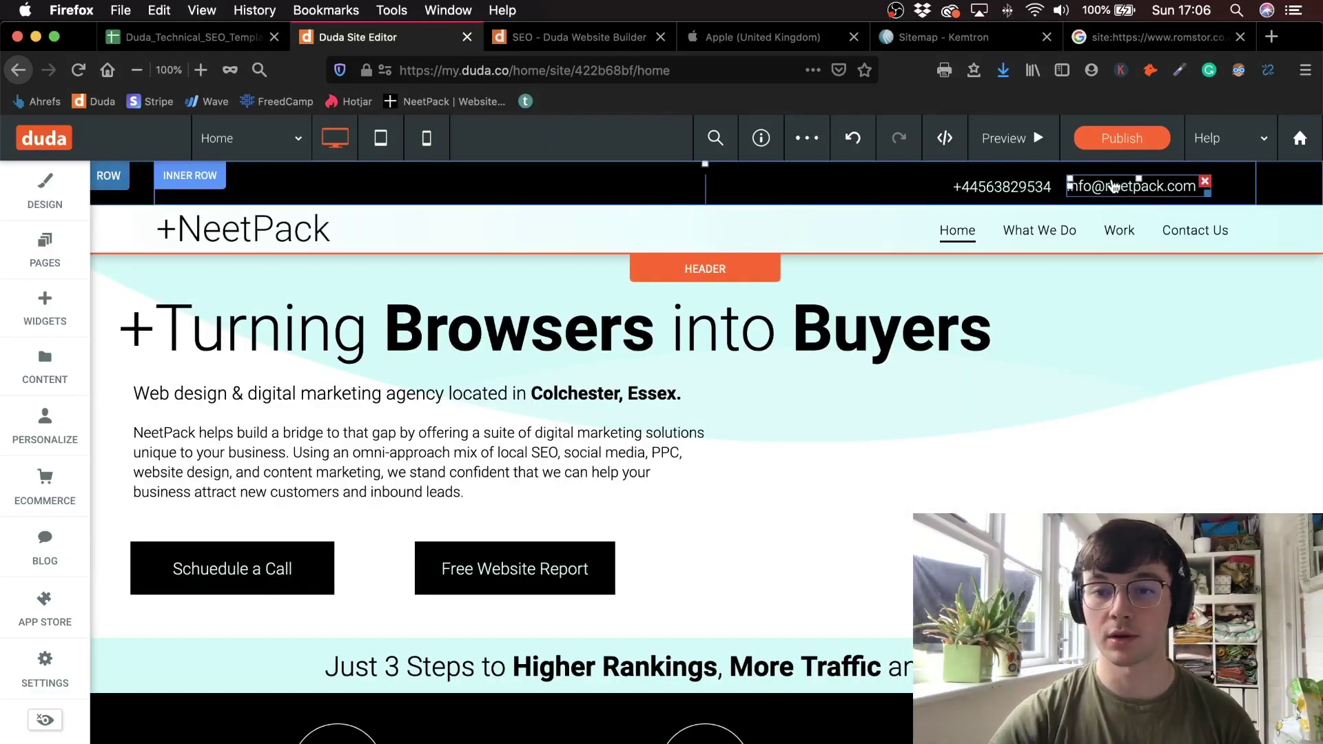
# - Scroll through the homepage's mobile preview, then switch to the tablet layout
pyautogui.click(428, 140)
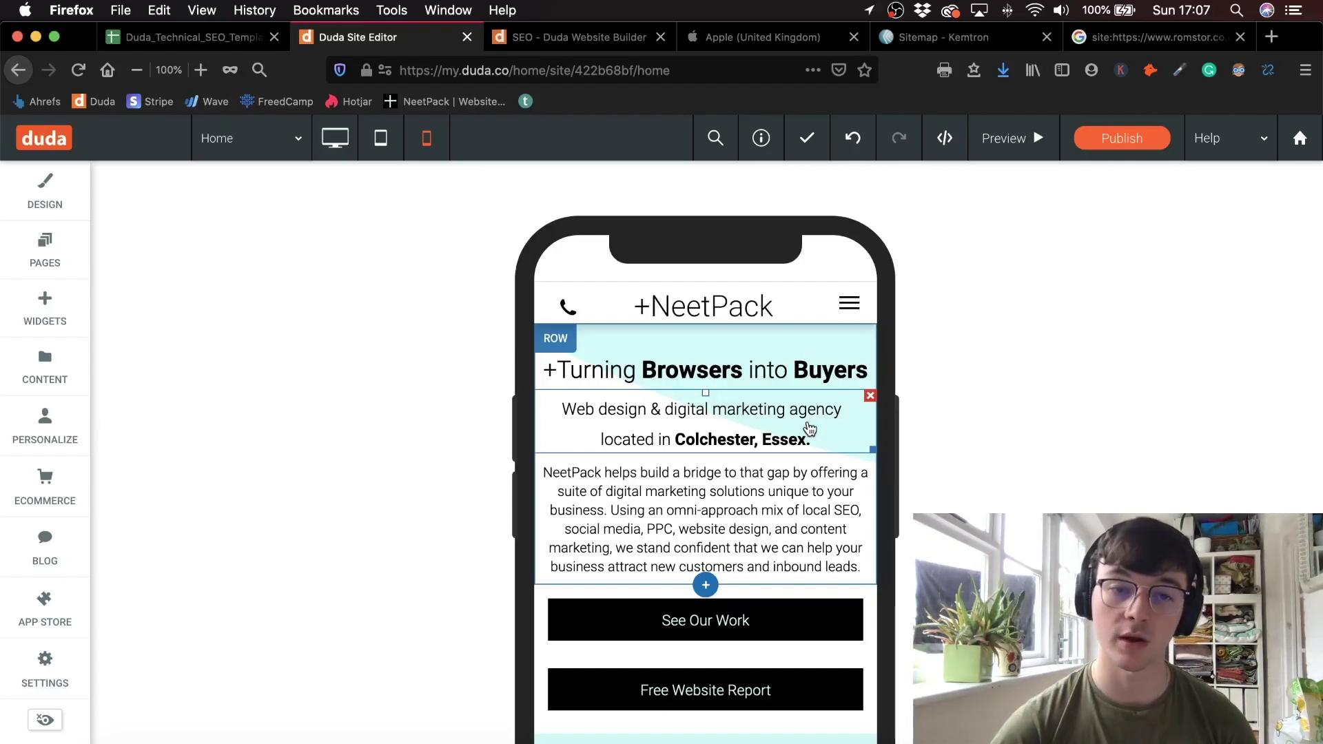
pyautogui.scroll(-4, 675, 376)
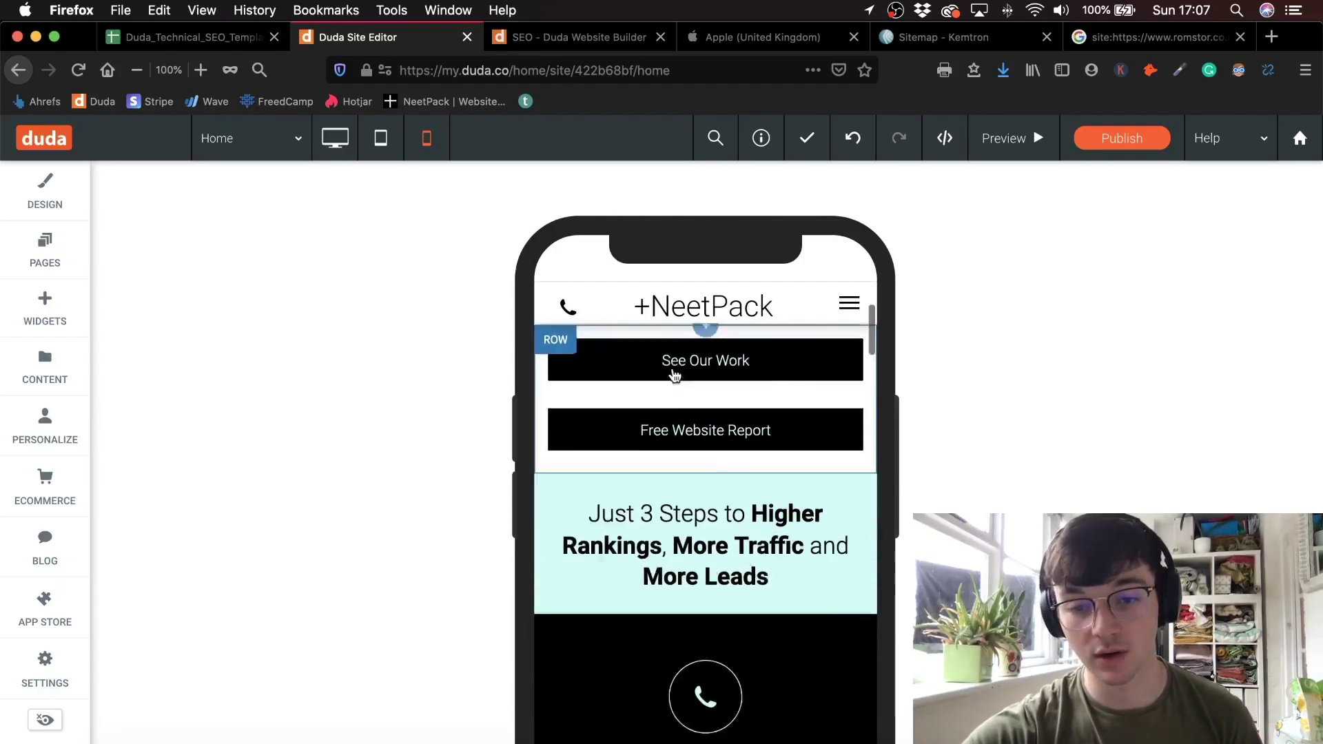
pyautogui.scroll(-15, 675, 376)
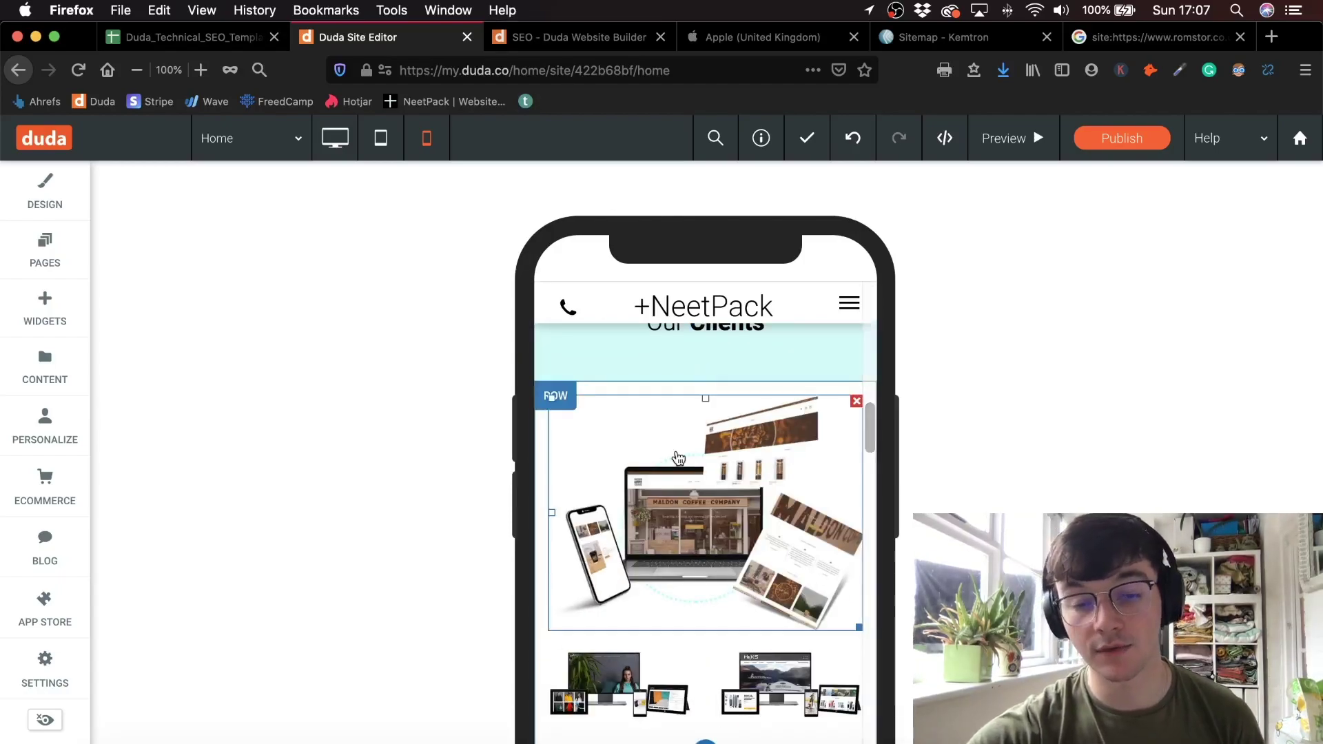
pyautogui.click(382, 139)
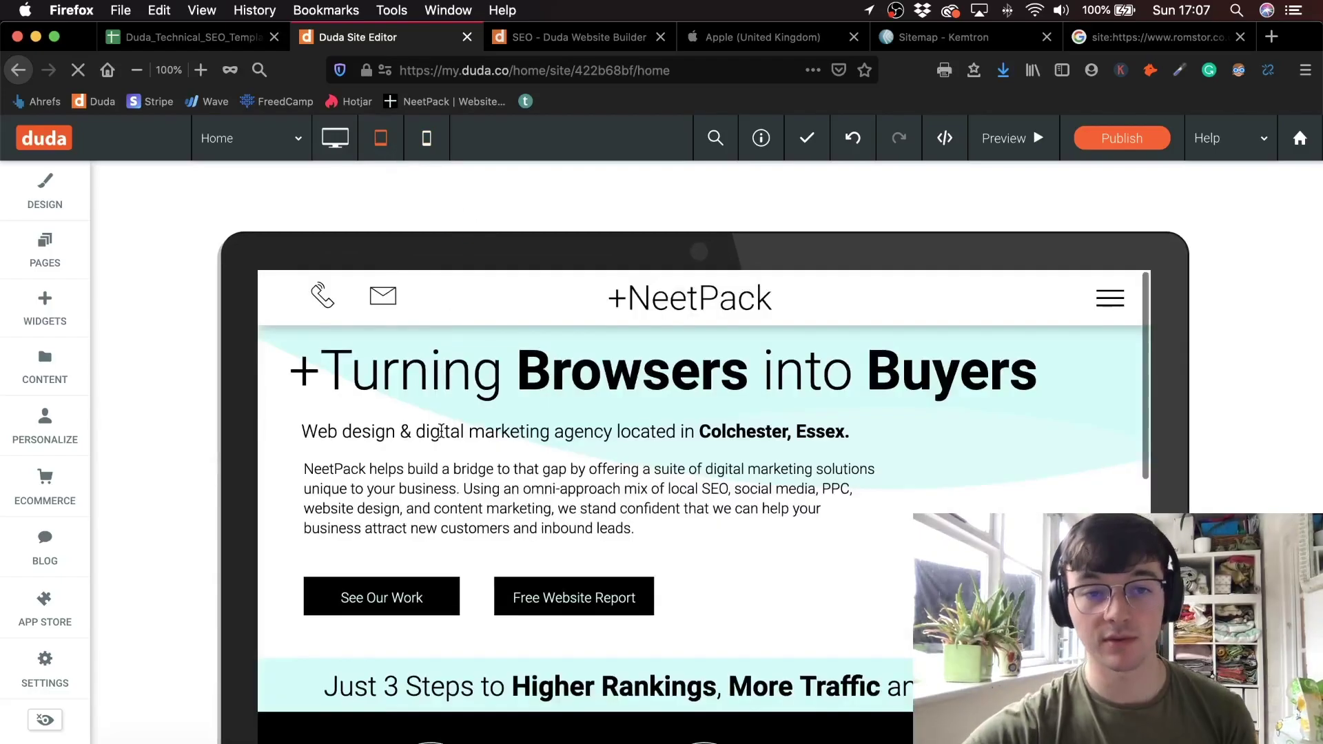
# - Review the Web Design items: CTA Above Fold, Mobile Friendly, NAP, Navigation, Social Media, Bread Crumbs
pyautogui.click(219, 39)
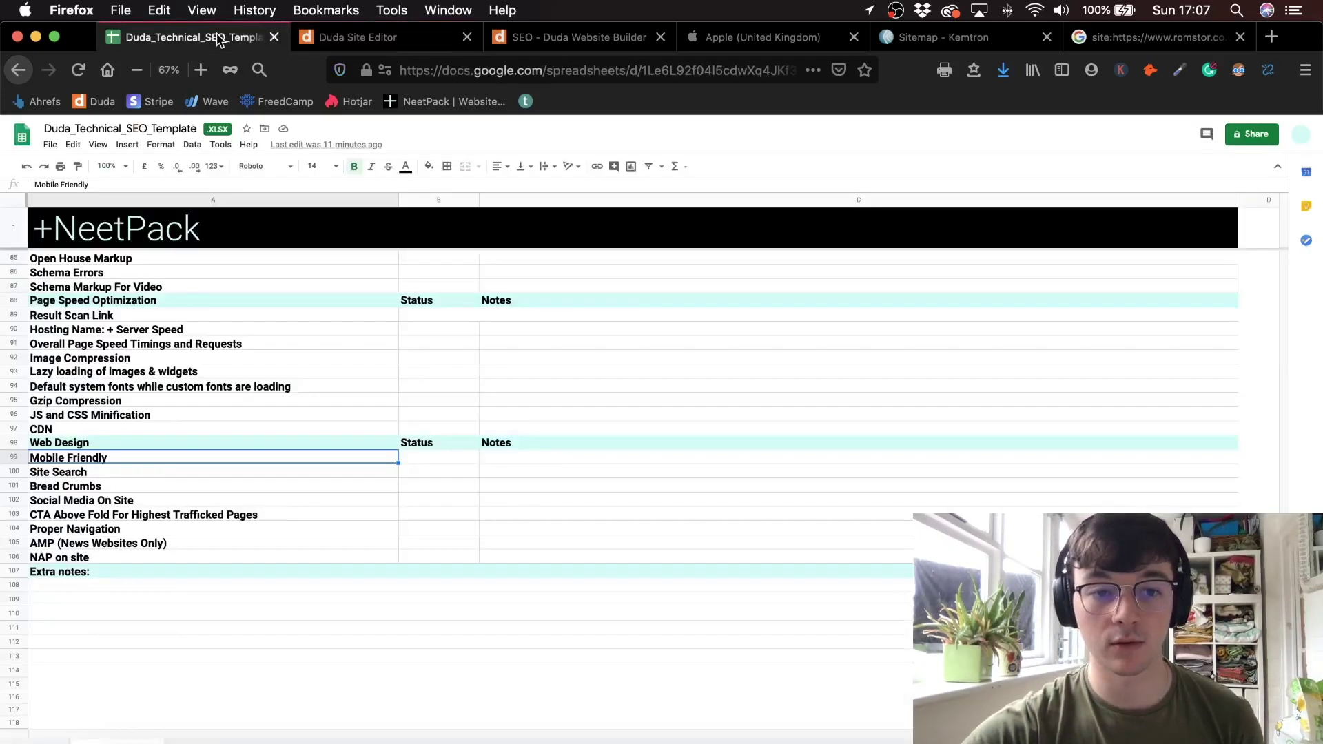
pyautogui.click(157, 517)
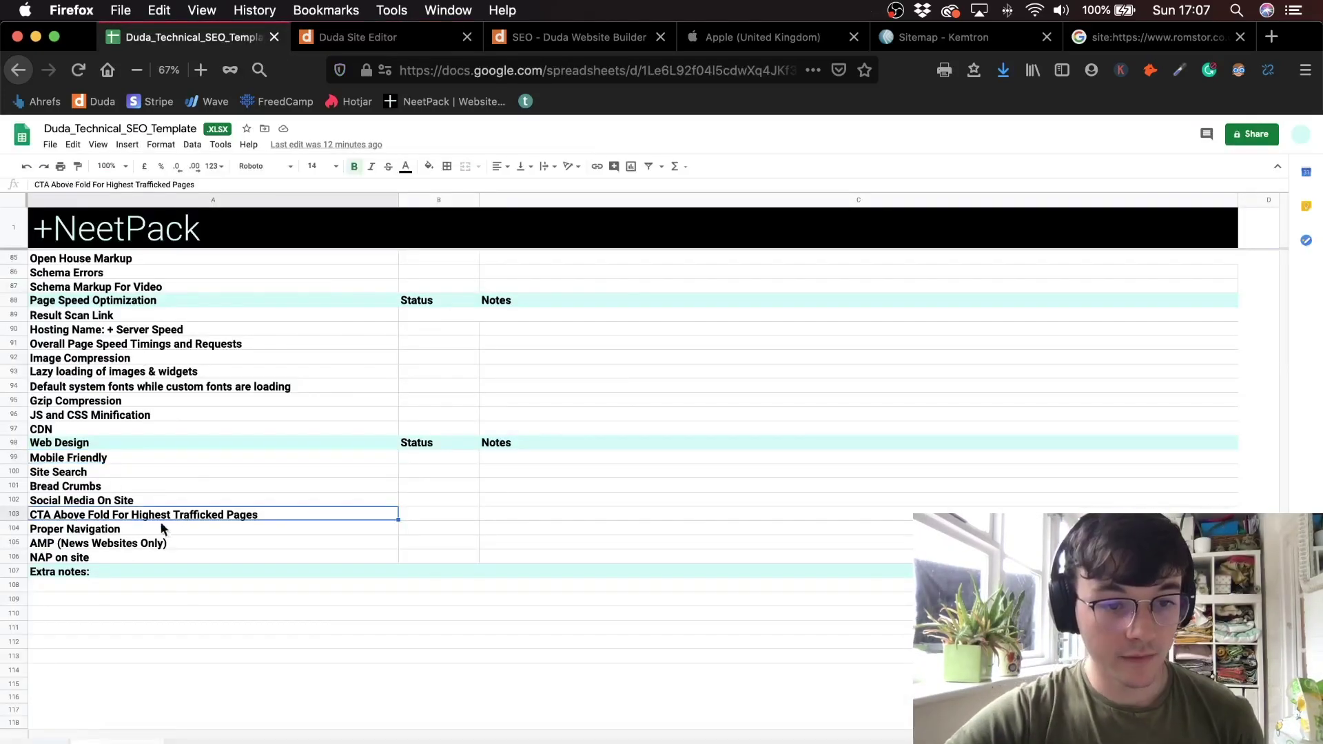
pyautogui.moveTo(142, 457); pyautogui.dragTo(127, 555)
pyautogui.click(110, 556)
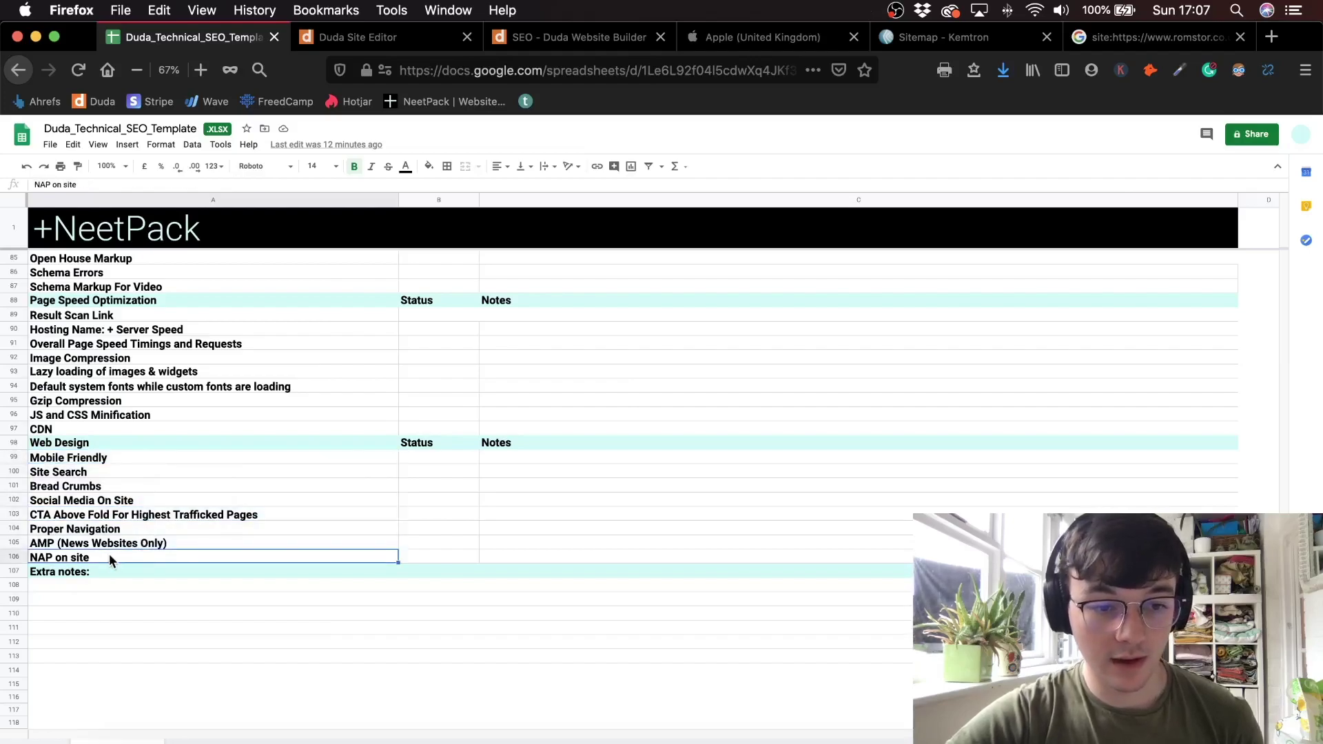
pyautogui.click(151, 528)
pyautogui.click(153, 496)
pyautogui.click(151, 481)
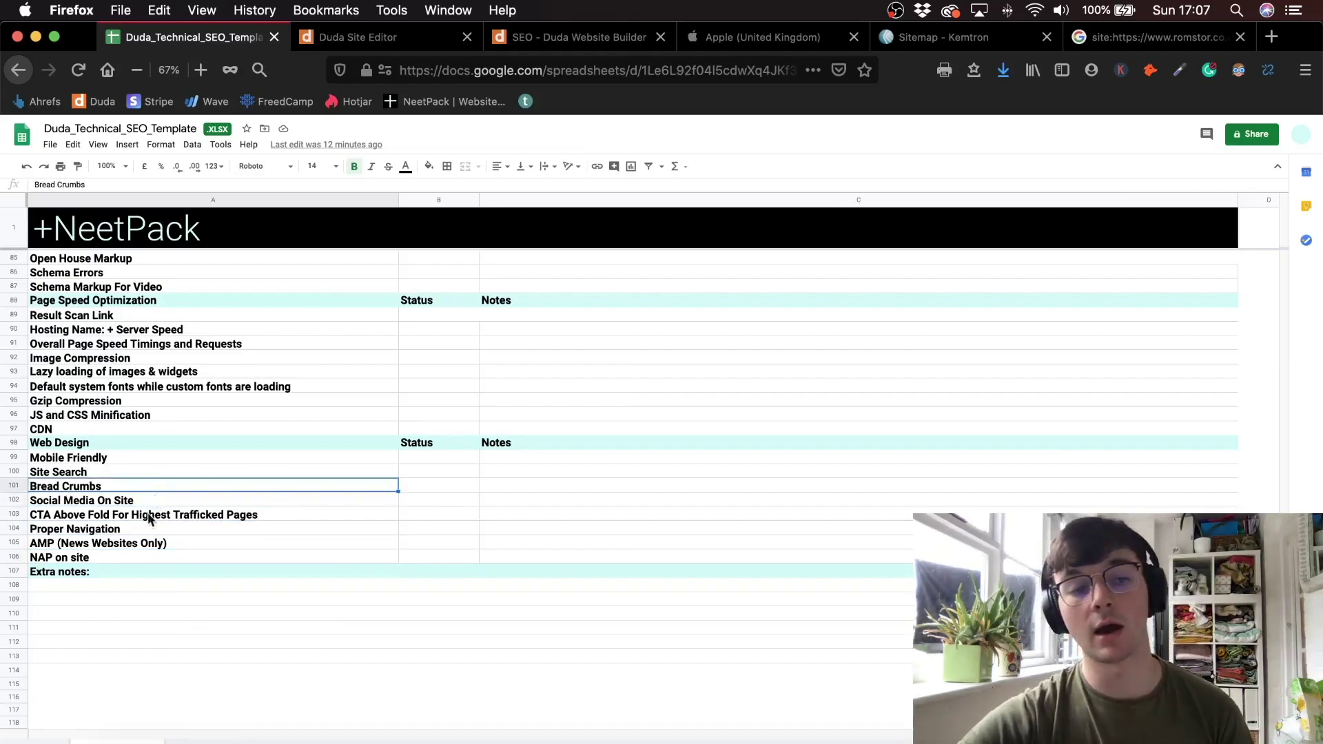
# - Undo an accidental move of the Bread Crumbs row
pyautogui.scroll(4, 151, 480)
pyautogui.scroll(-2, 135, 568)
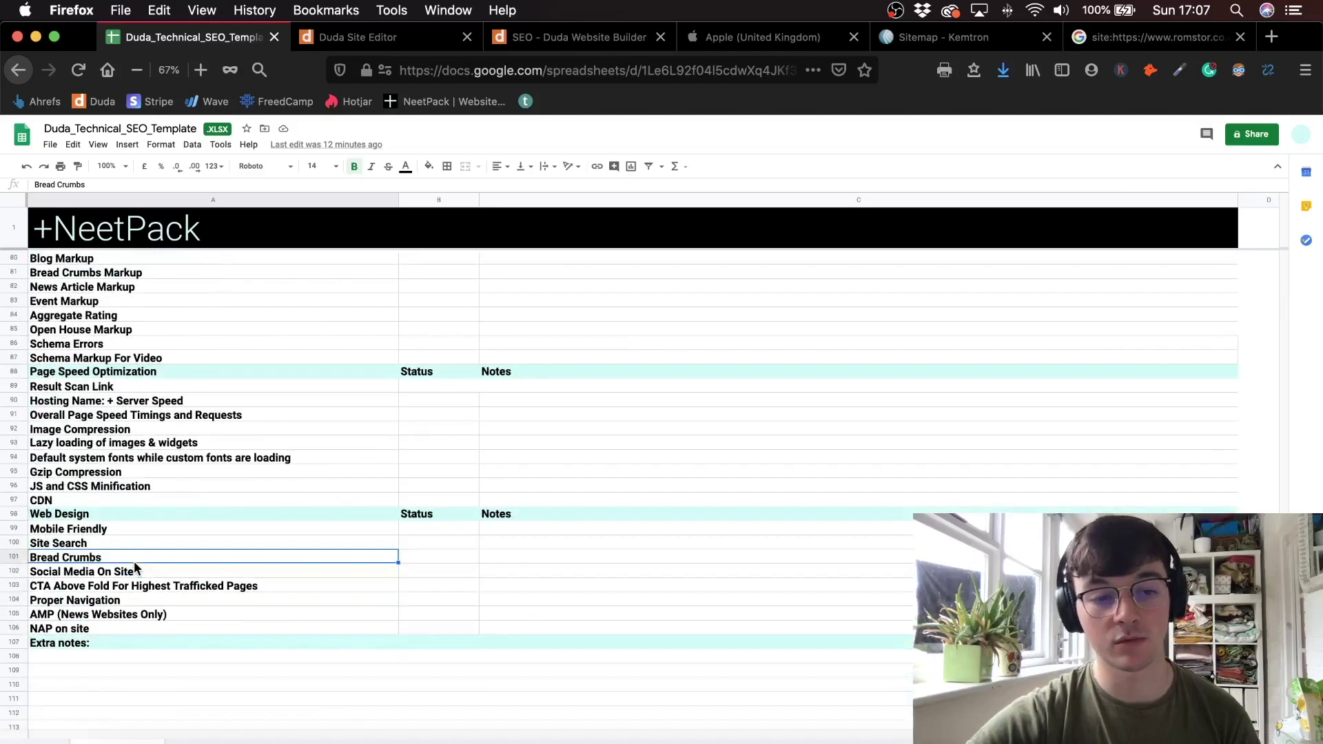
pyautogui.scroll(-1, 133, 567)
pyautogui.moveTo(127, 525); pyautogui.dragTo(126, 520)
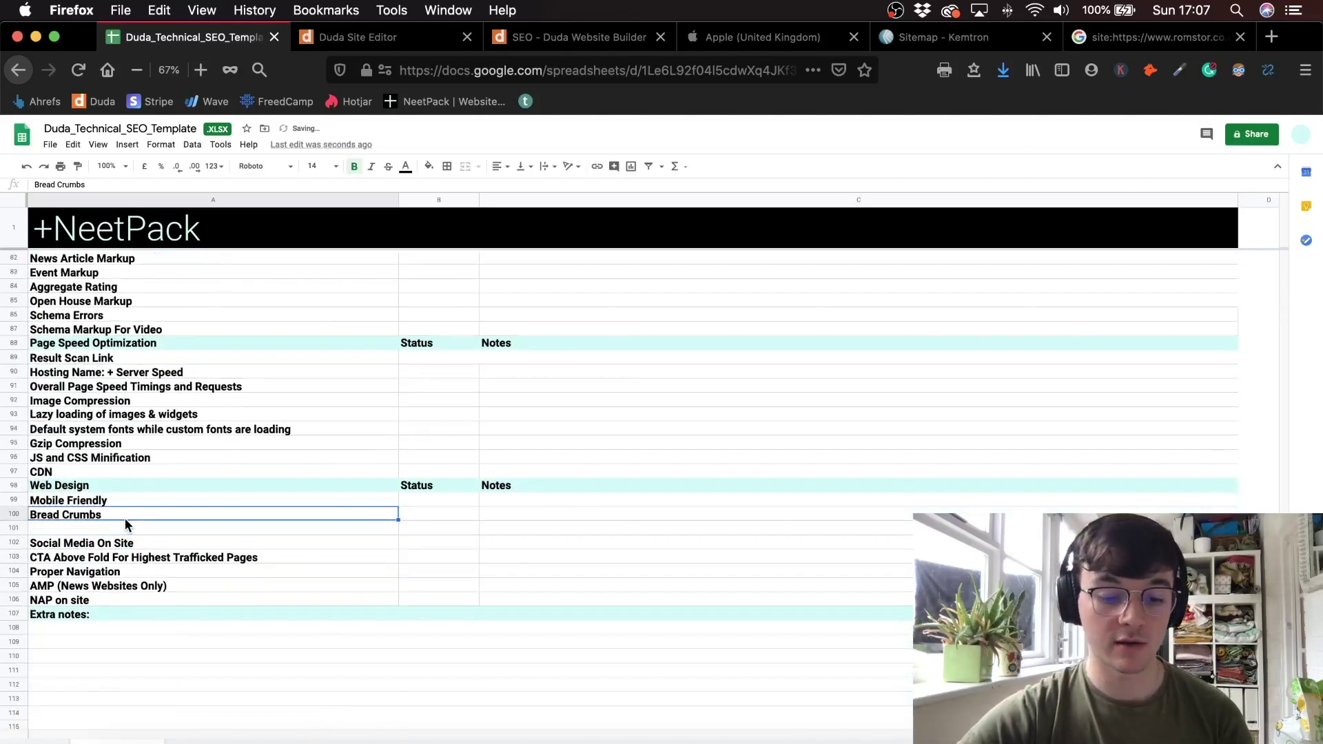
pyautogui.press('super+z')
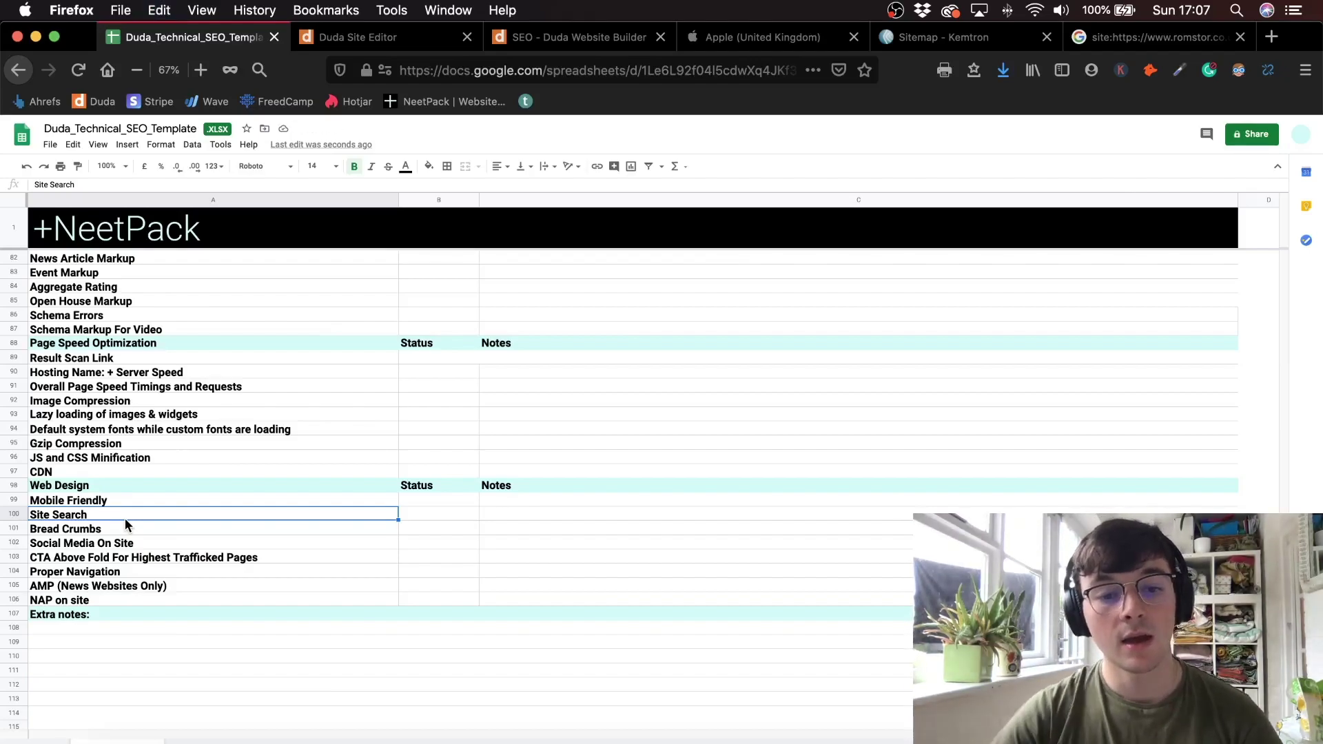
pyautogui.scroll(15, 288, 419)
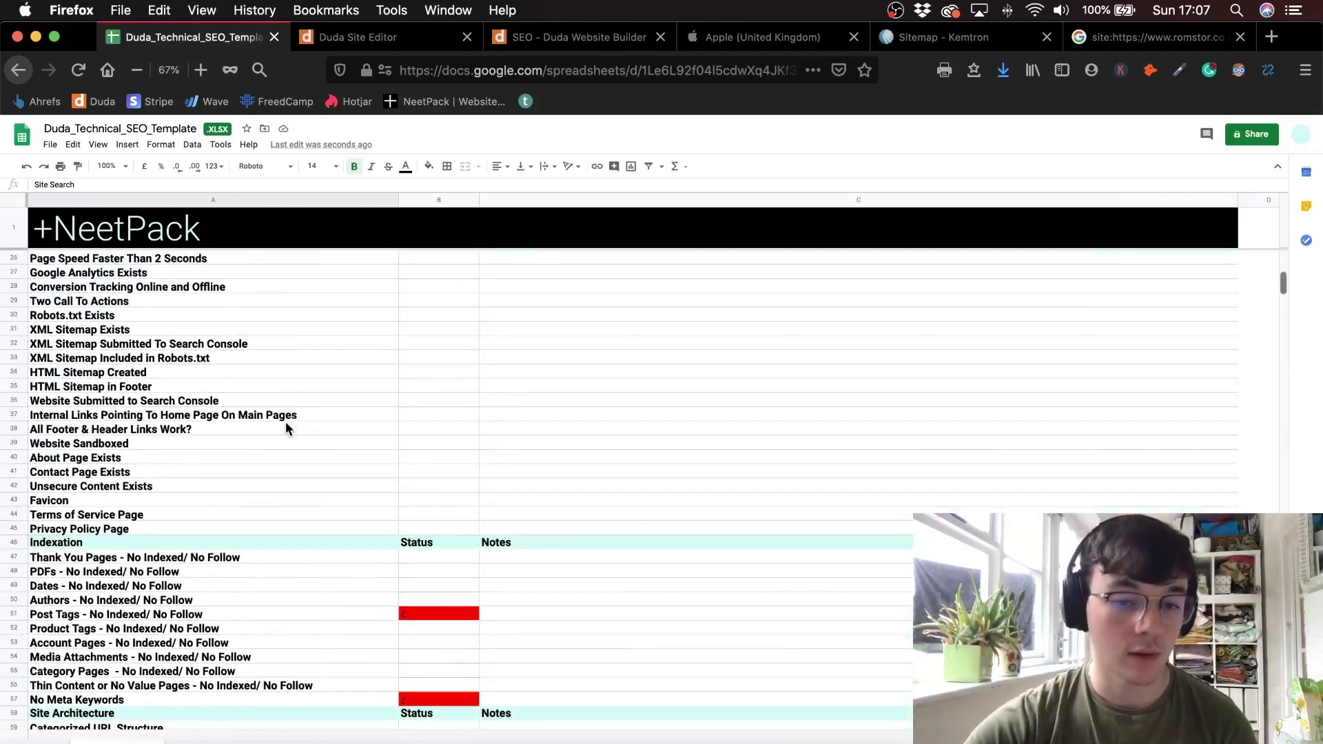
# - Clear the red status cell B51 for Post Tags, then return to the Duda editor
pyautogui.click(425, 612)
pyautogui.press('Delete')
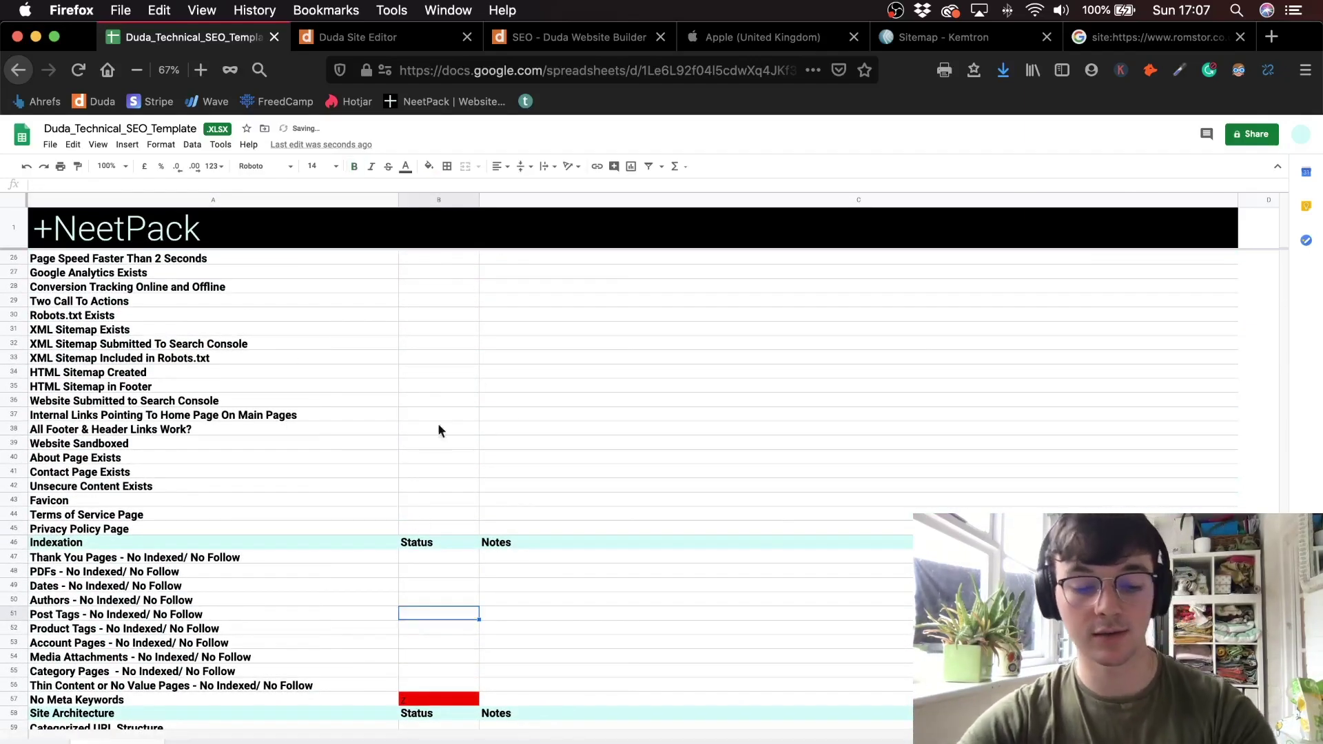
pyautogui.scroll(6, 515, 375)
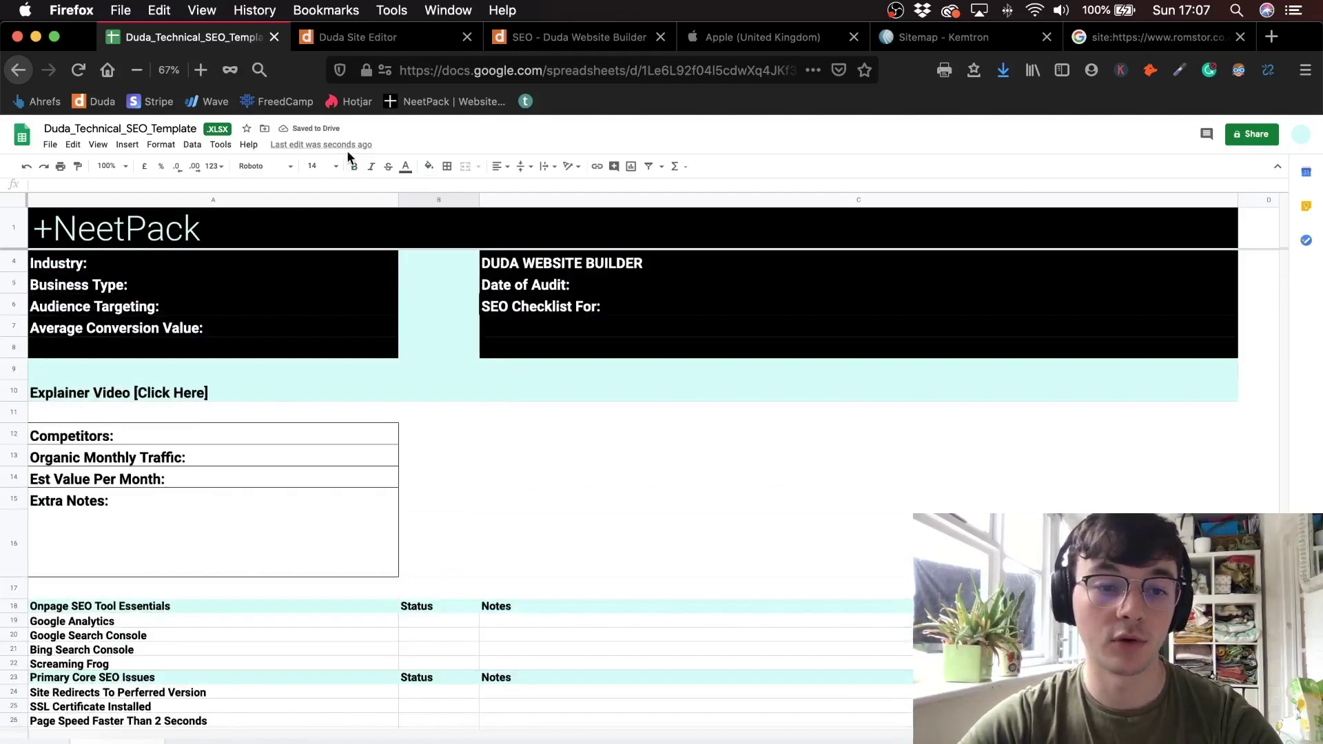
pyautogui.scroll(-4, 523, 437)
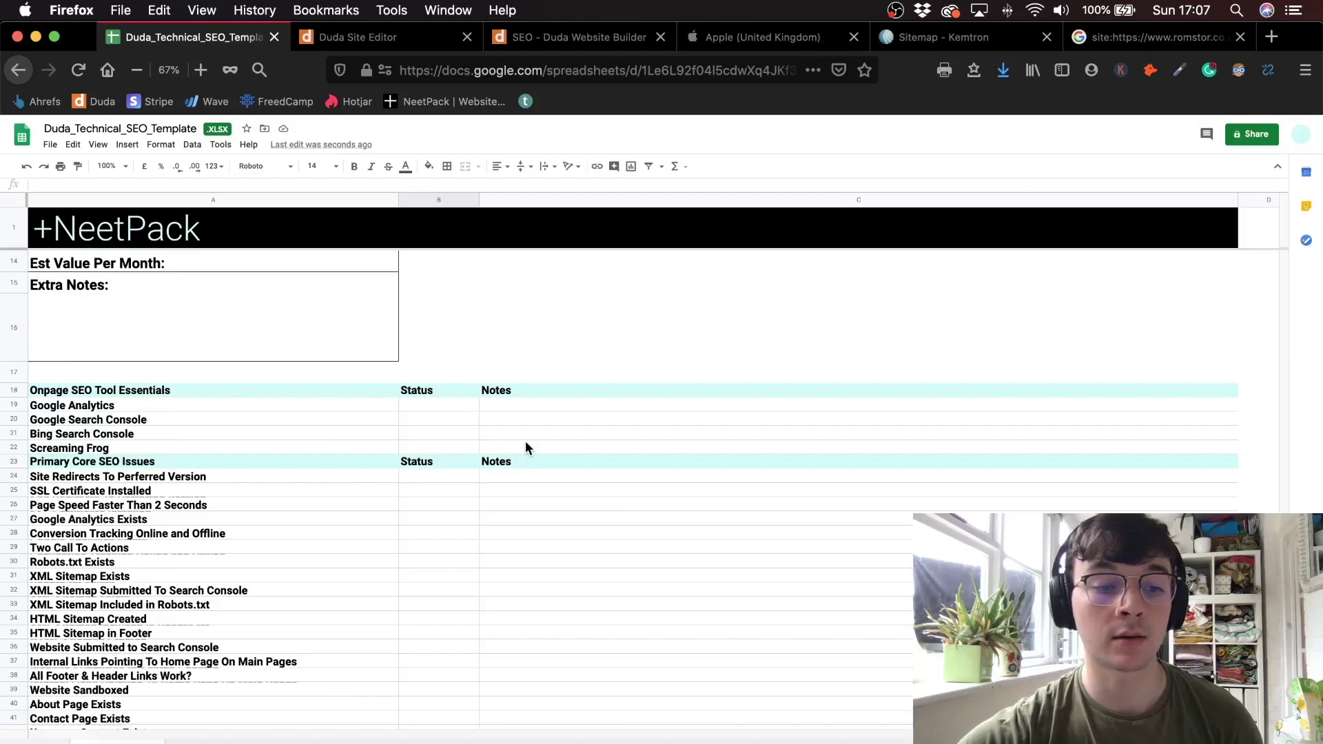
pyautogui.scroll(-17, 379, 631)
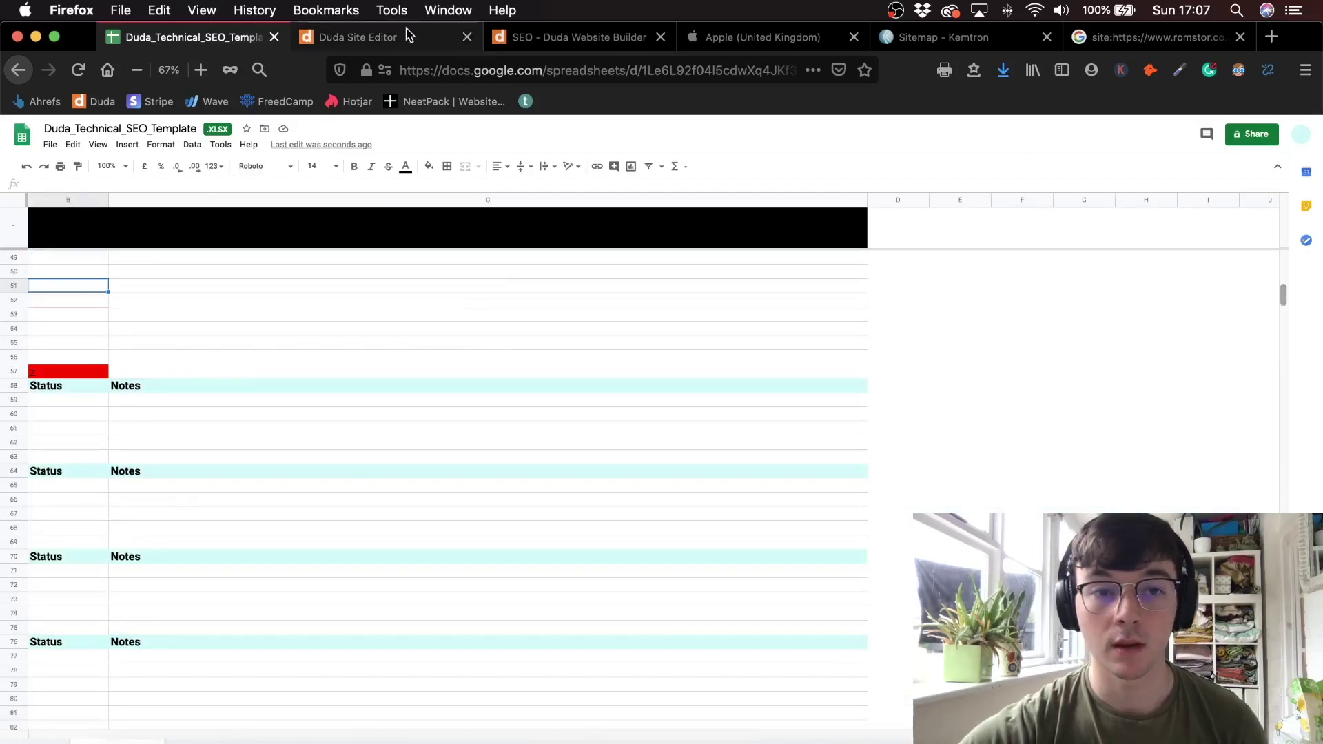
pyautogui.click(386, 37)
pyautogui.press('super+Tab')
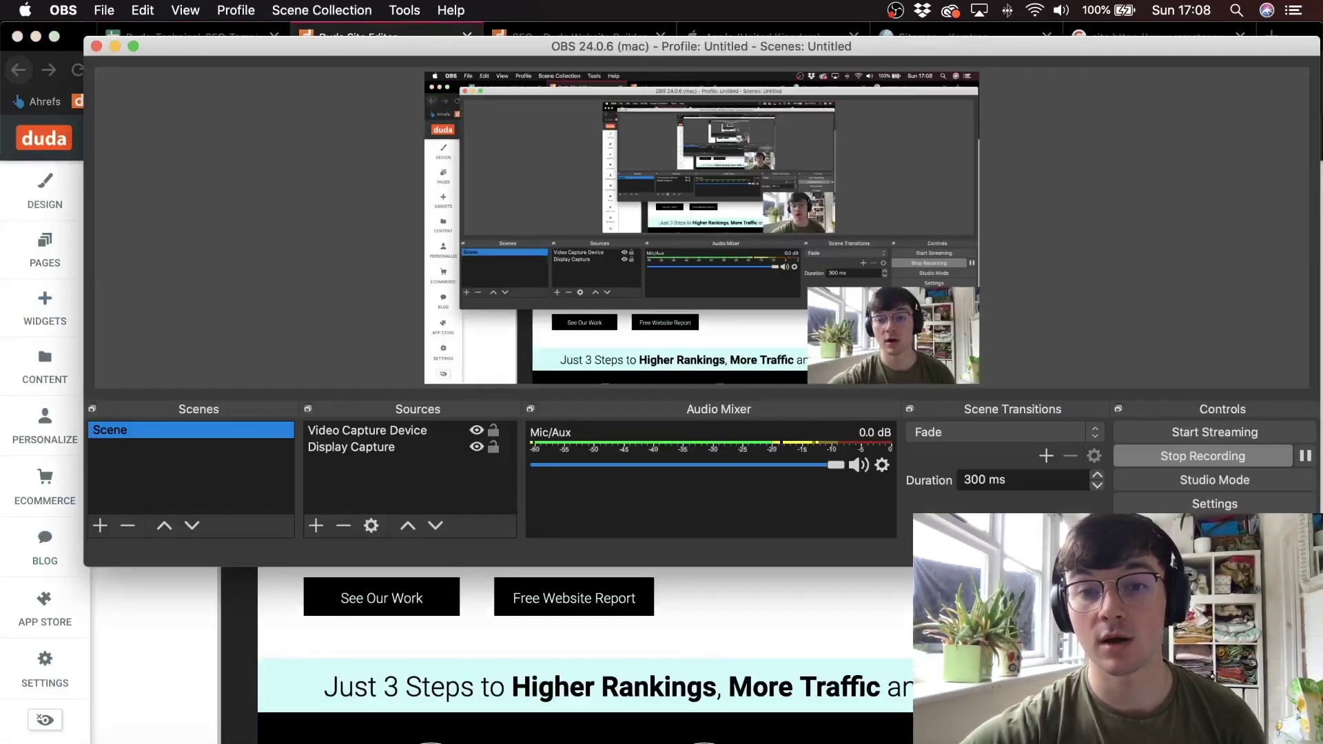